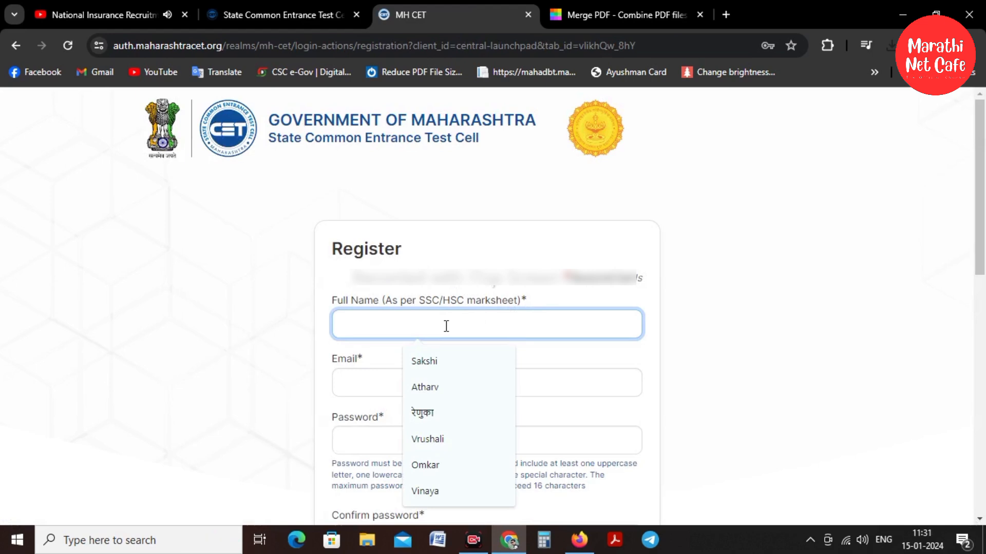
# Enter the applicant's full name, e-mail address, password twice and mobile number in the Register form
pyautogui.write('SHI')
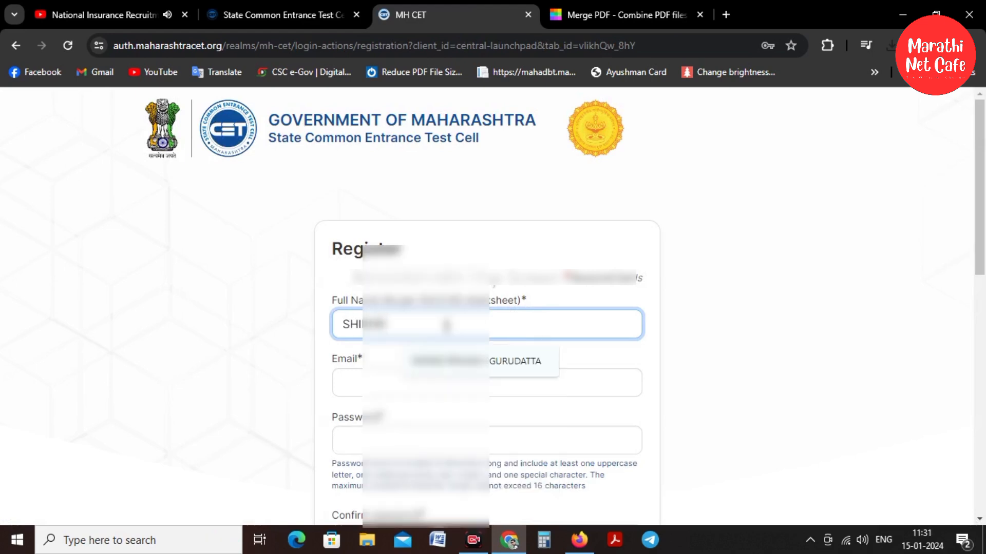
pyautogui.write('NDE PRA*****')
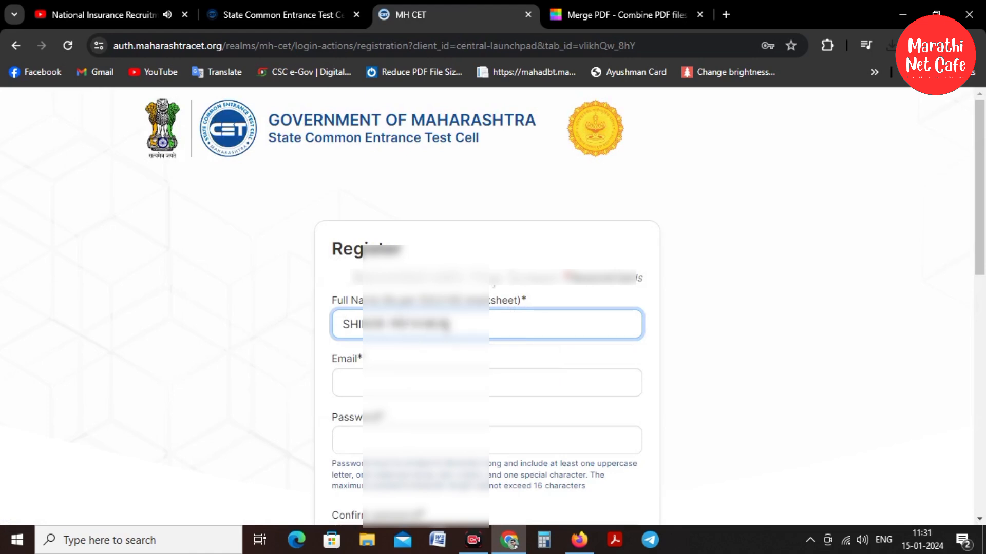
pyautogui.write('*****')
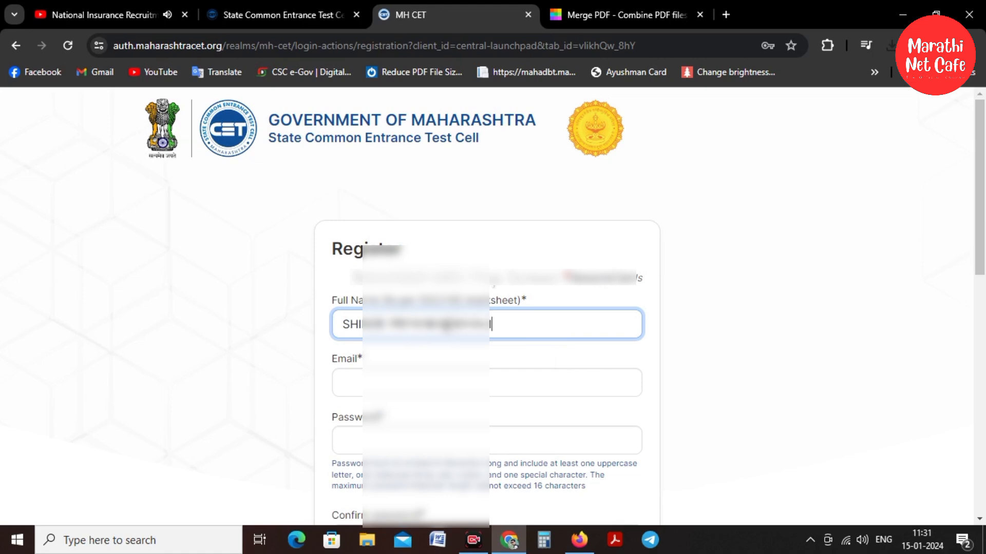
pyautogui.scroll(-1, 446, 327)
pyautogui.click(376, 313)
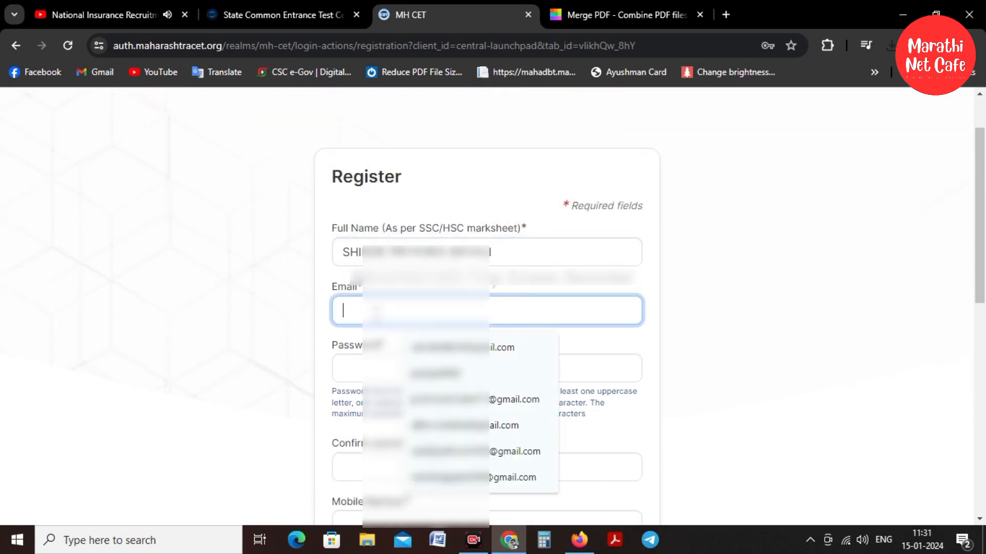
pyautogui.scroll(-2, 376, 314)
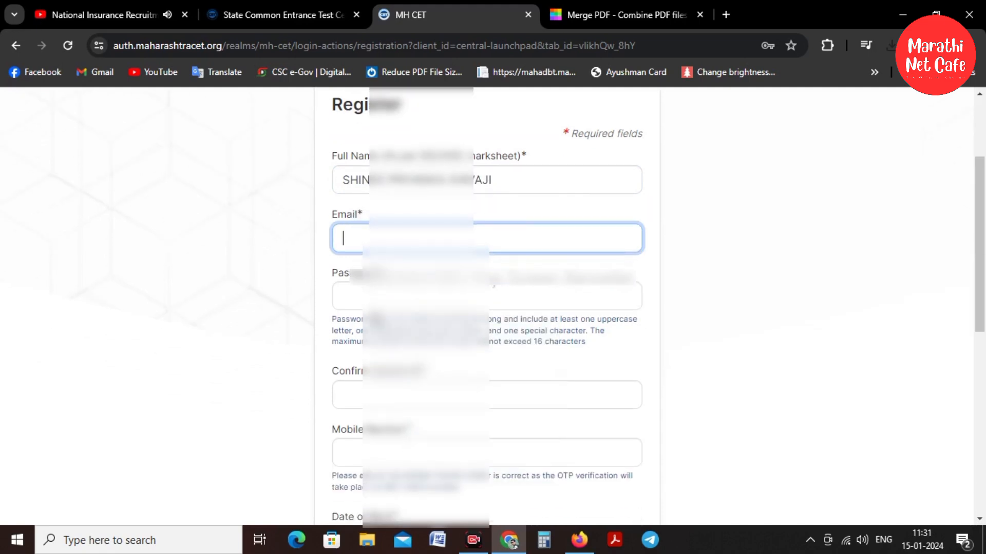
pyautogui.write('shinde...@gmail.co')
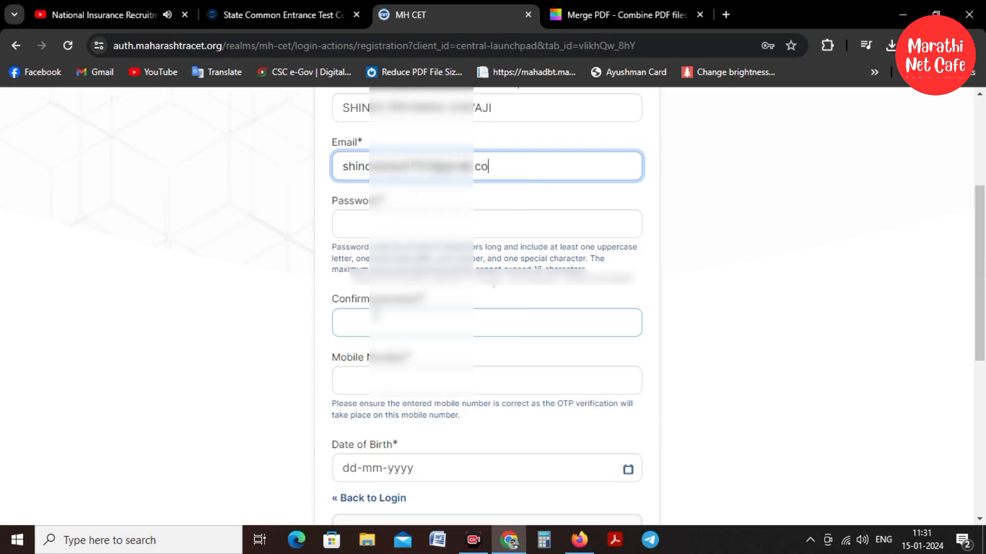
pyautogui.write('m')
pyautogui.click(366, 228)
pyautogui.write('••••••••')
pyautogui.click(363, 330)
pyautogui.write('••••••••')
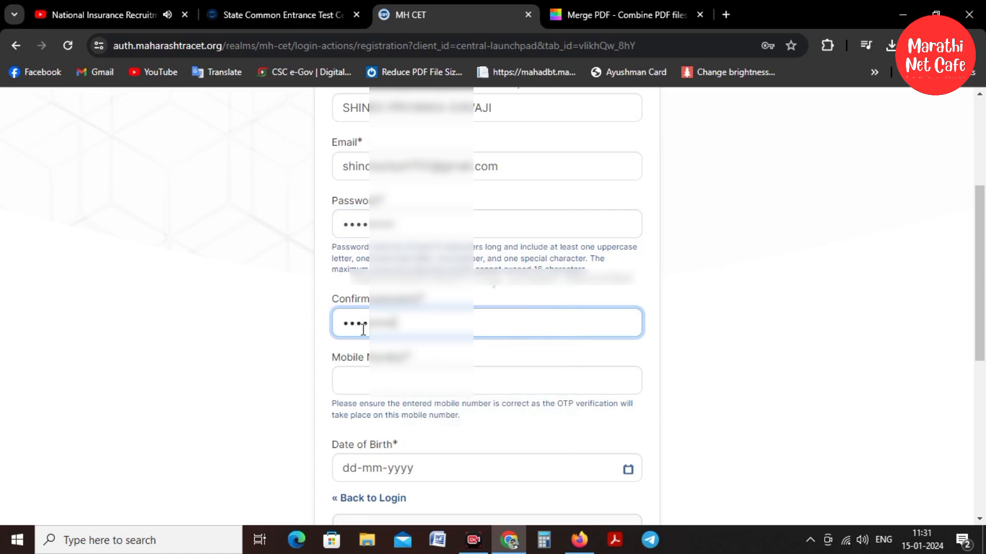
pyautogui.click(370, 384)
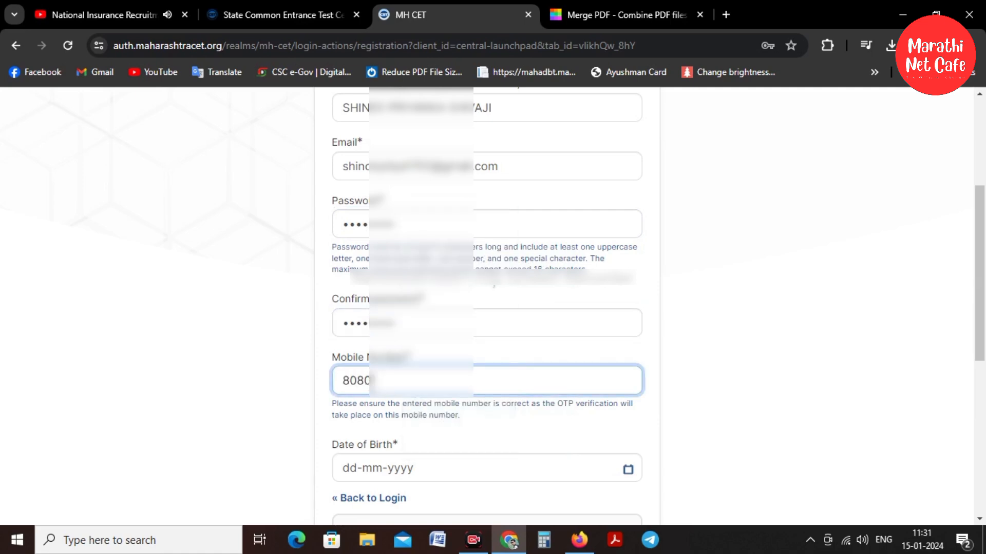
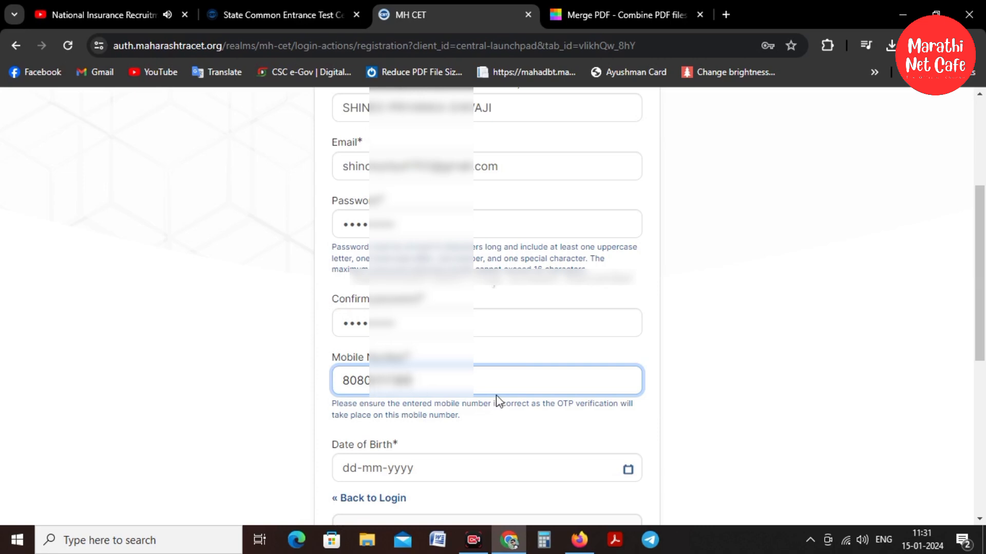
pyautogui.click(627, 469)
pyautogui.click(389, 275)
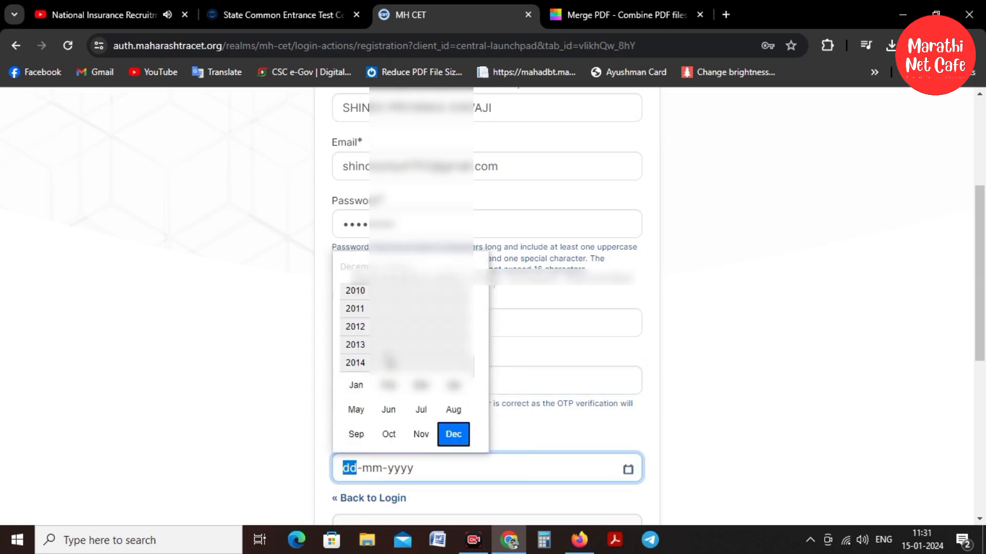
pyautogui.scroll(3, 389, 362)
pyautogui.scroll(3, 388, 362)
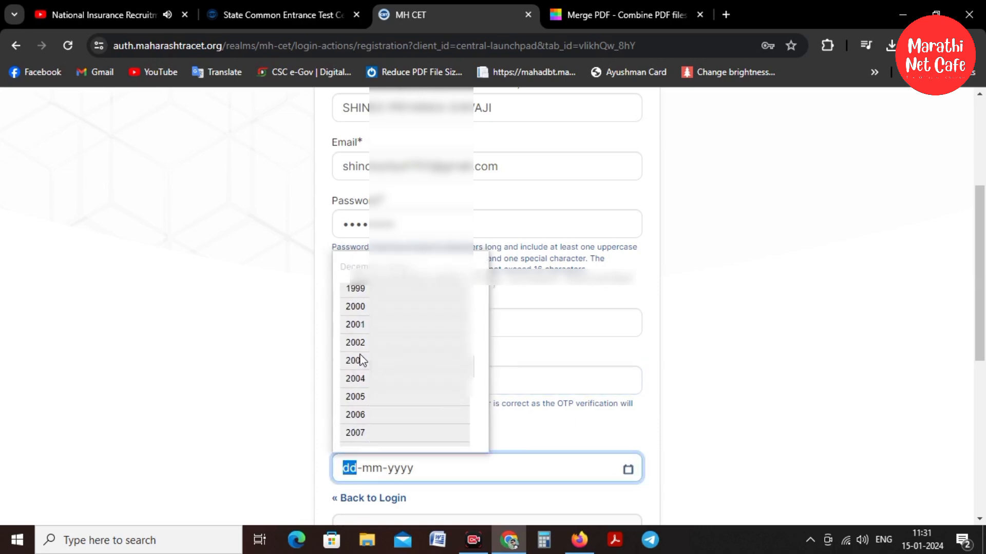
pyautogui.click(361, 362)
pyautogui.click(420, 361)
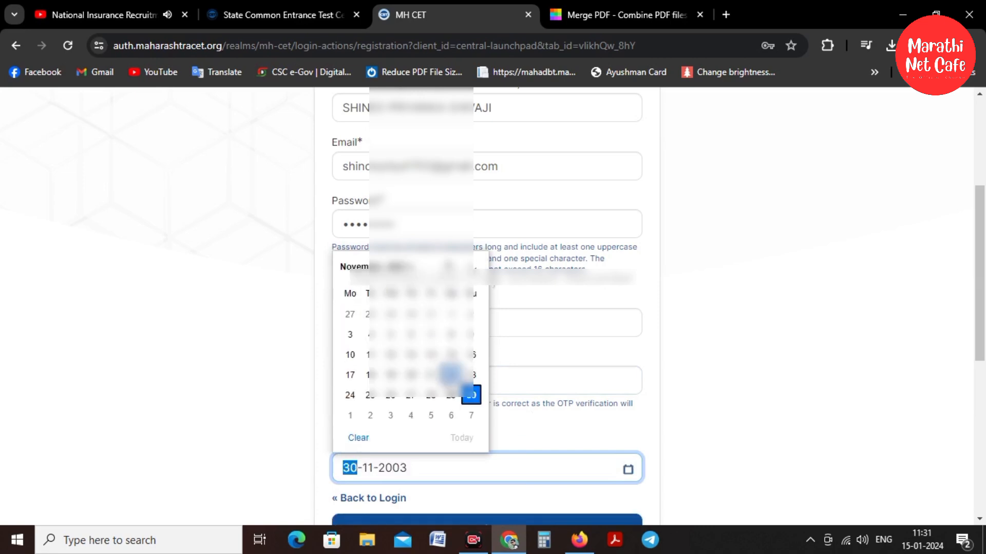
pyautogui.click(349, 374)
pyautogui.click(774, 412)
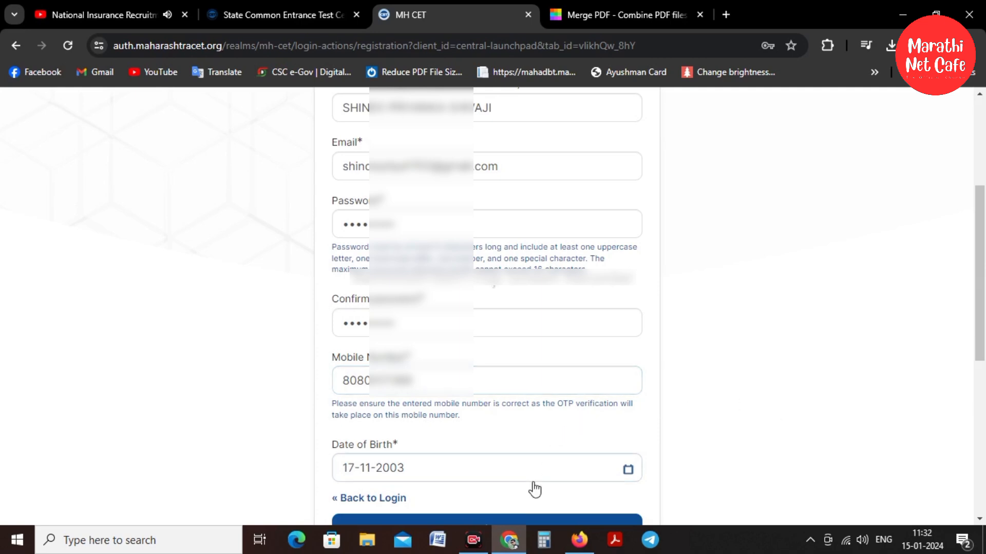
pyautogui.scroll(-1, 654, 420)
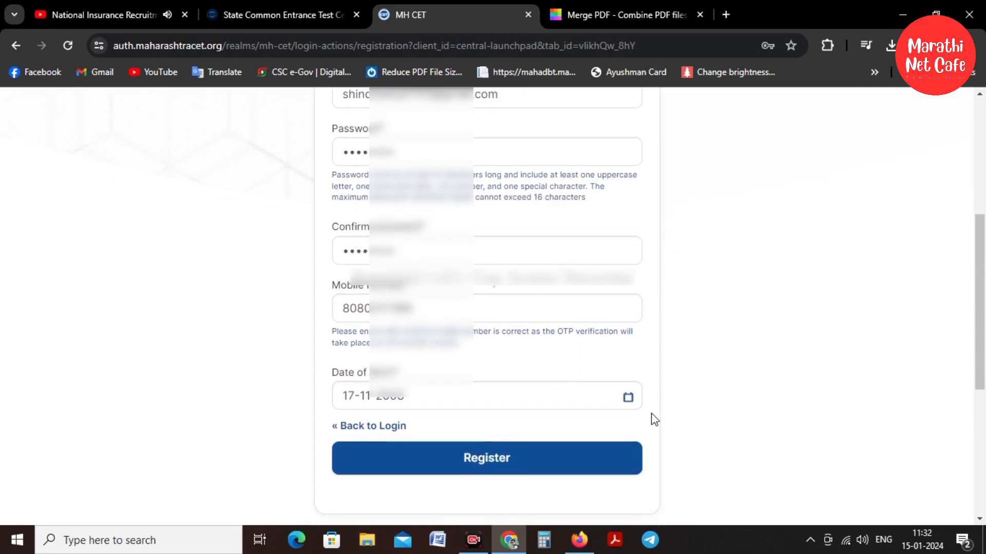
pyautogui.click(485, 468)
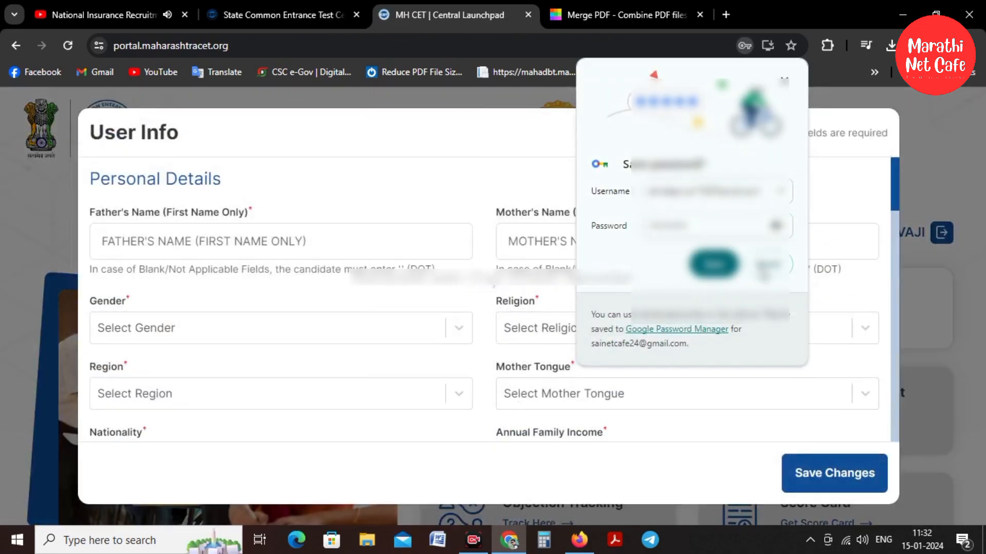
# Dismiss the save-password prompt and enter the father's and mother's names
pyautogui.click(714, 264)
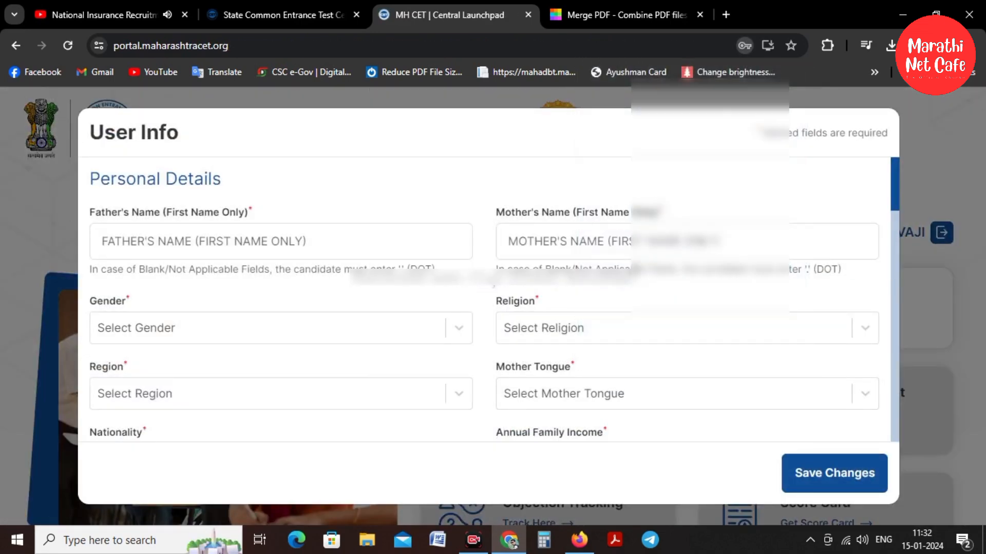
pyautogui.click(222, 243)
pyautogui.click(222, 243)
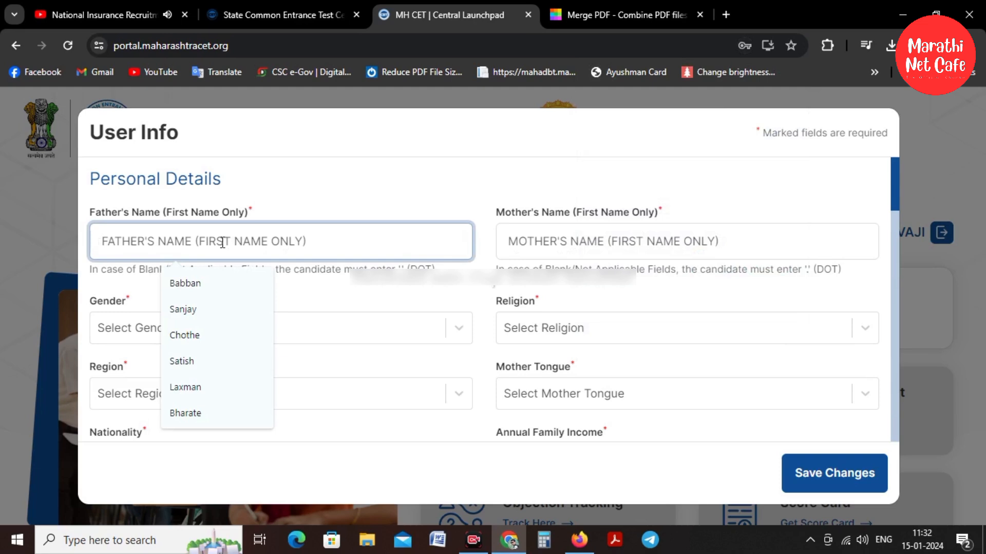
pyautogui.write('SHIVAJI')
pyautogui.press('Tab')
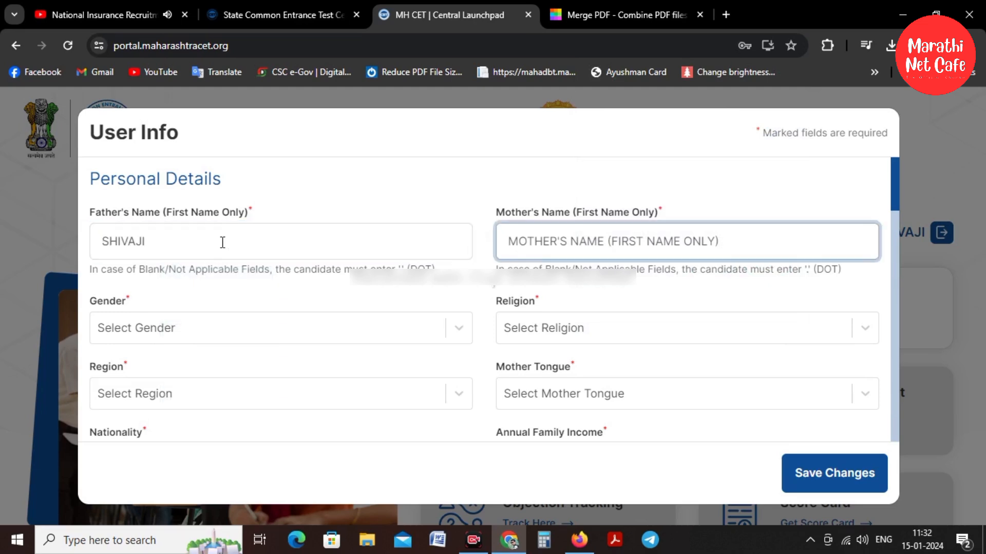
pyautogui.write('SUNITA')
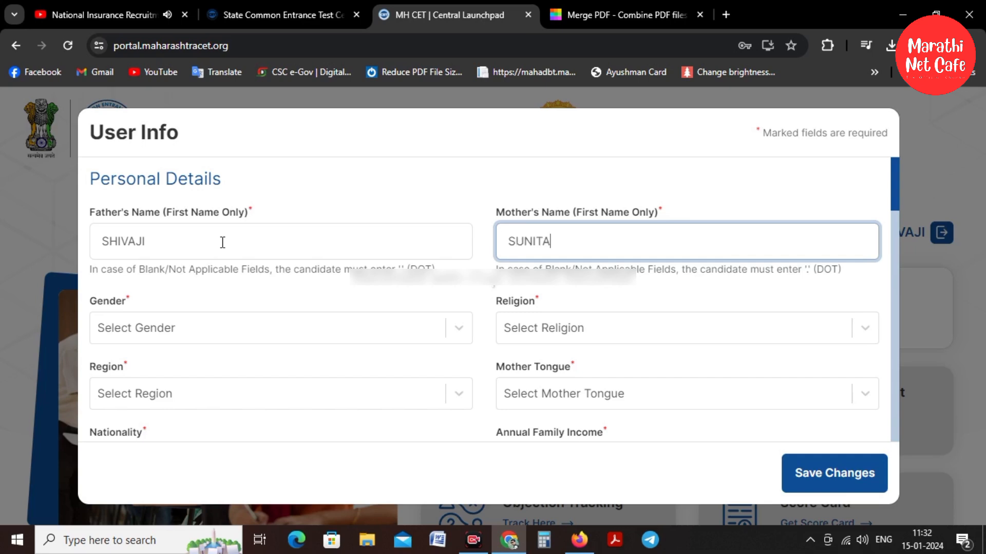
# Set gender to Female, religion to Hindu, nationality to Indian and region to Rural
pyautogui.click(136, 334)
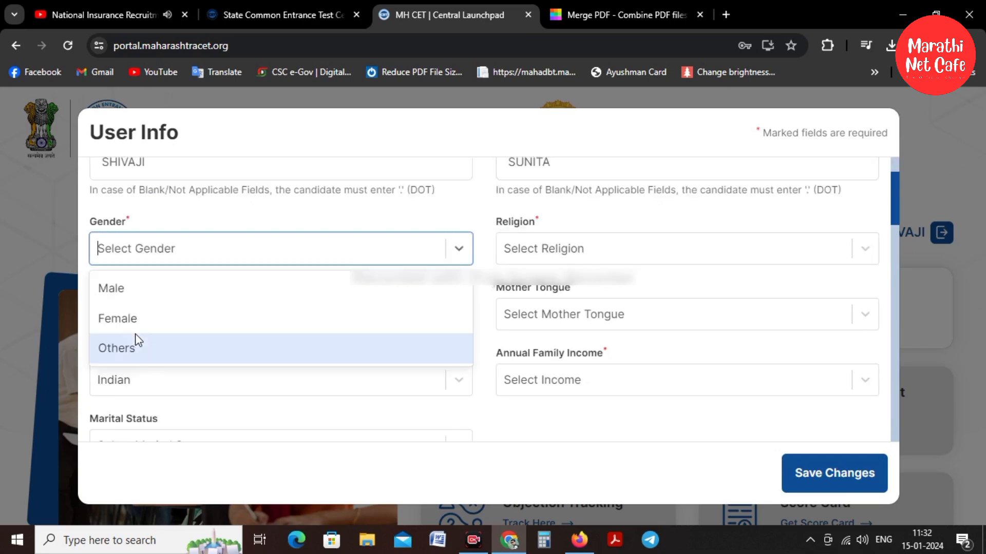
pyautogui.click(137, 323)
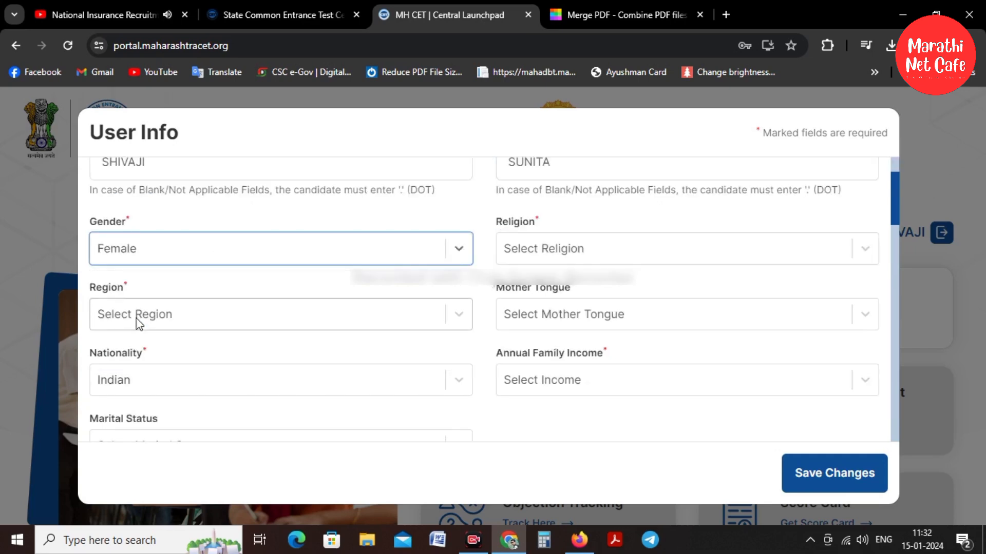
pyautogui.click(563, 249)
pyautogui.click(527, 166)
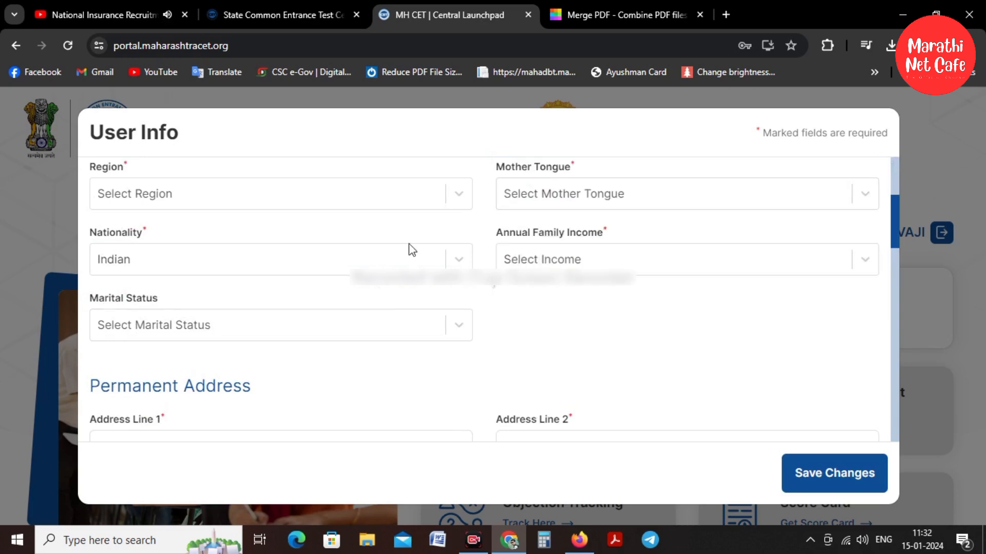
pyautogui.click(154, 260)
pyautogui.click(146, 345)
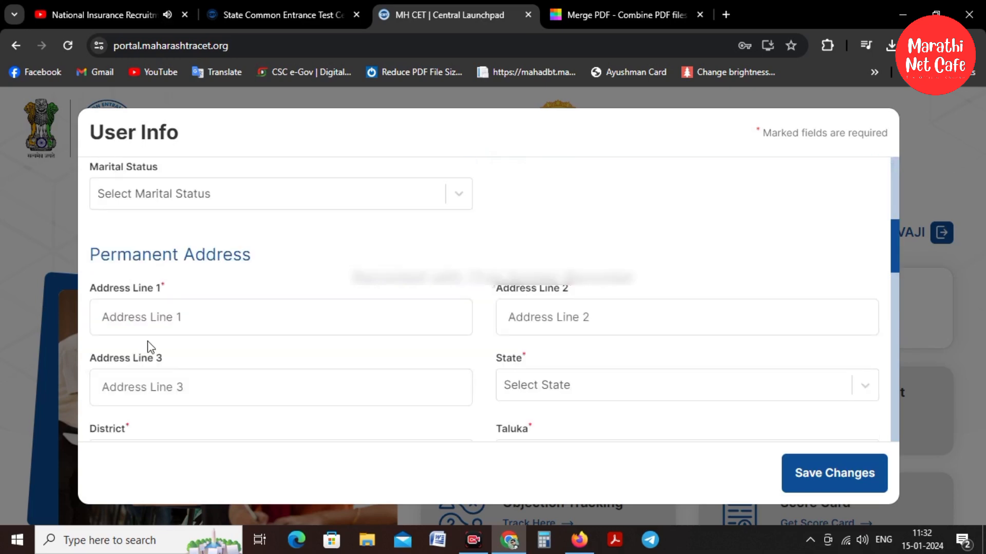
pyautogui.scroll(1, 405, 312)
pyautogui.scroll(2, 405, 312)
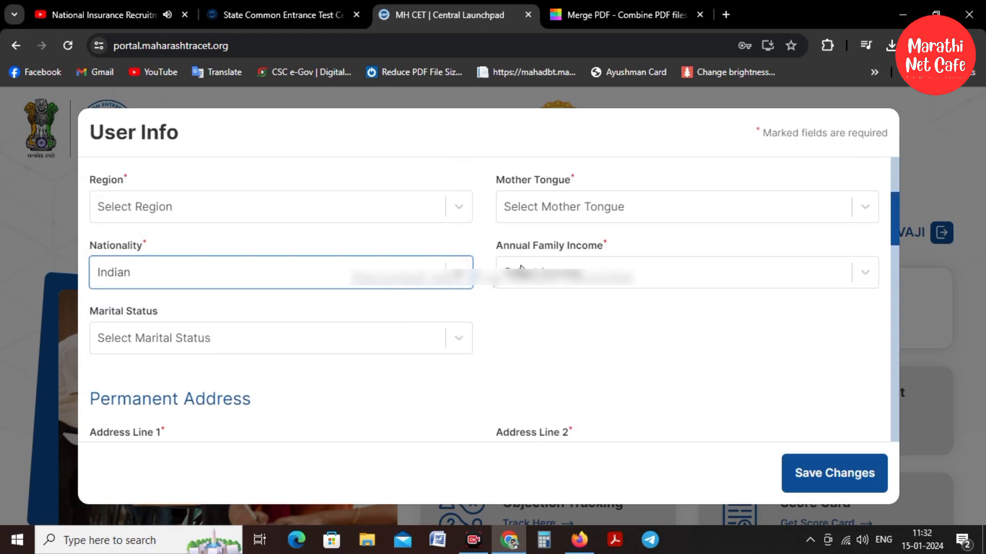
pyautogui.scroll(1, 257, 260)
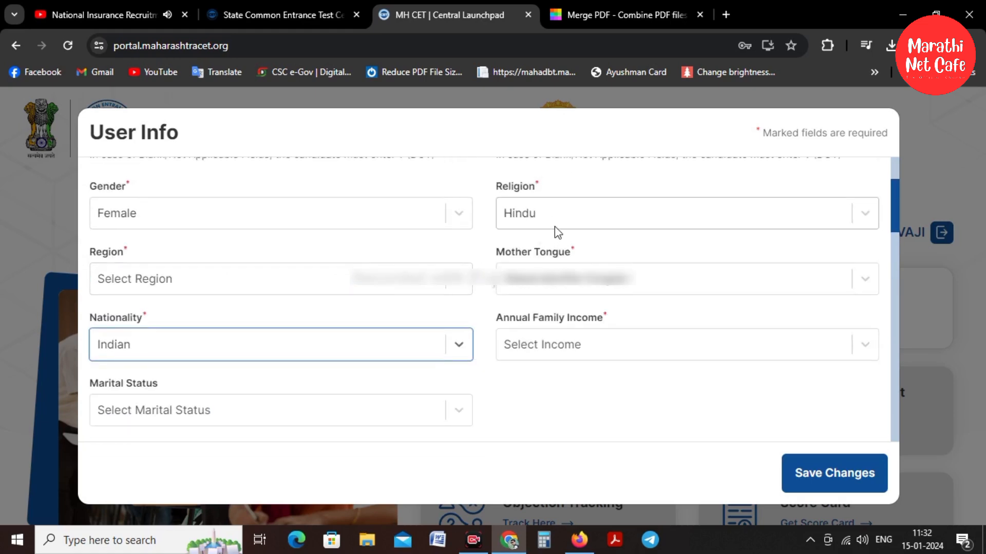
pyautogui.click(177, 289)
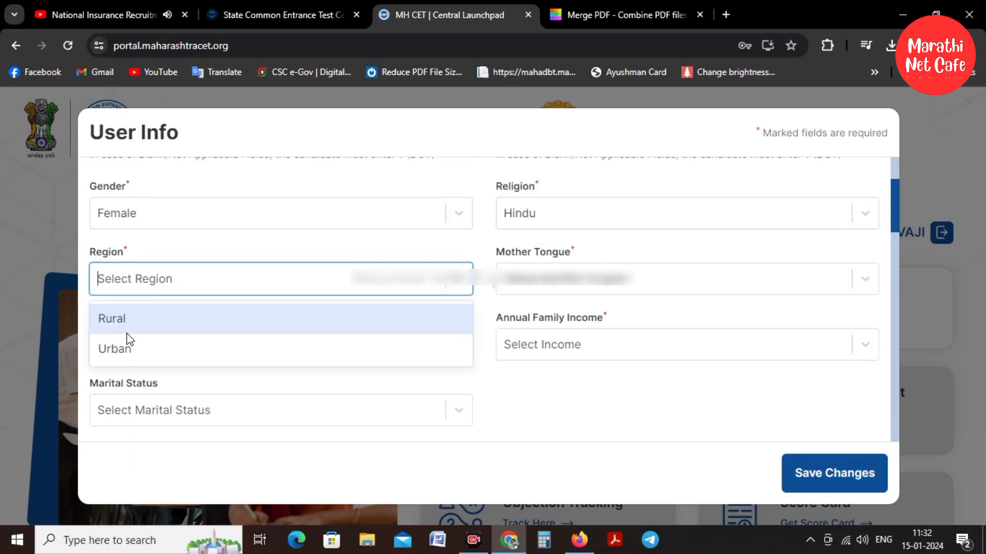
pyautogui.click(120, 316)
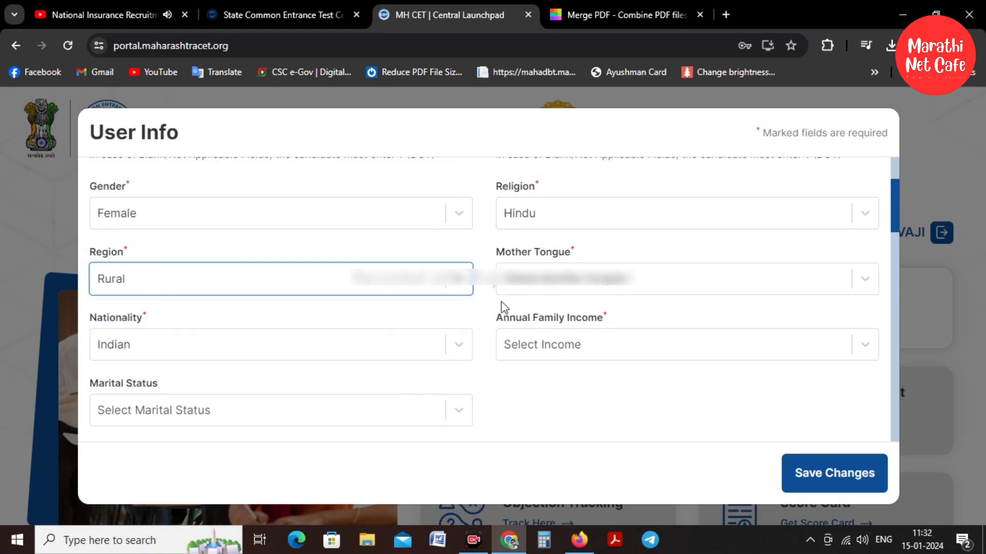
# Set mother tongue to Marathi, family income to 50,001 - 1,00,000 and marital status to UnMarried
pyautogui.click(569, 277)
pyautogui.scroll(-3, 576, 260)
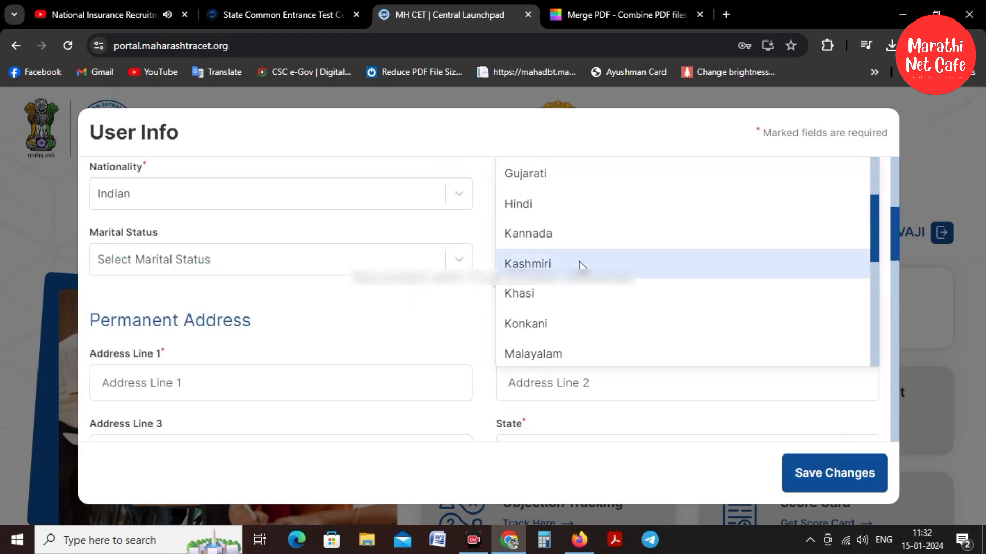
pyautogui.scroll(-1, 581, 288)
pyautogui.click(548, 341)
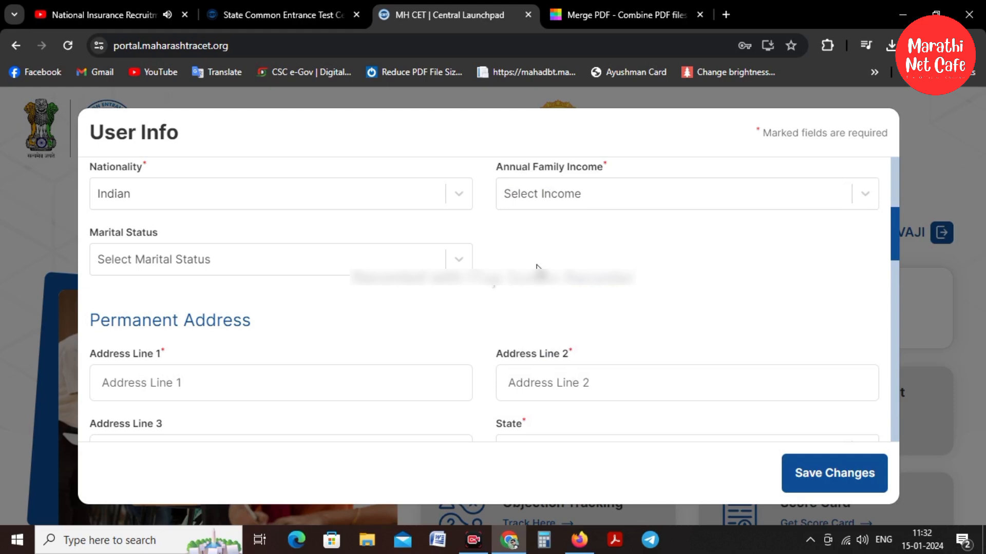
pyautogui.scroll(3, 529, 245)
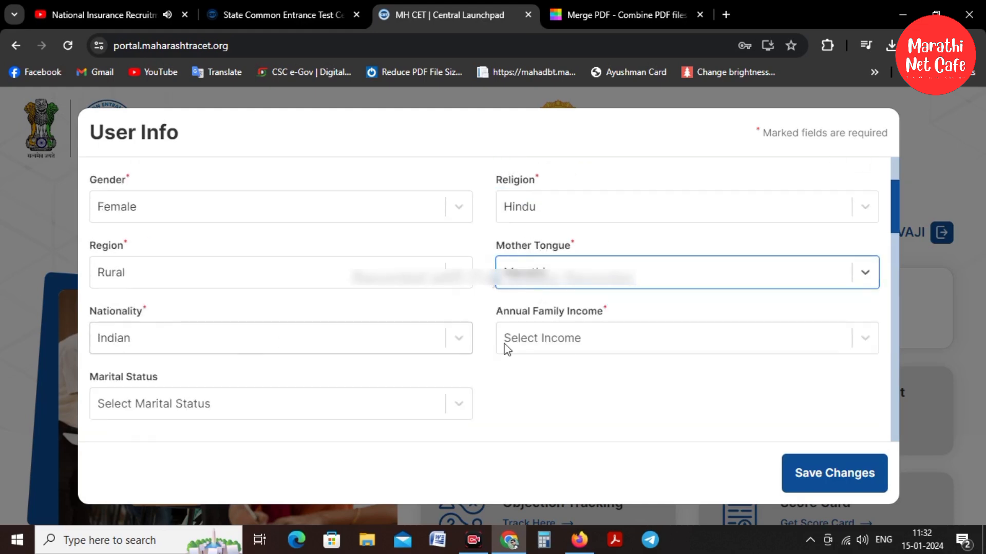
pyautogui.click(575, 339)
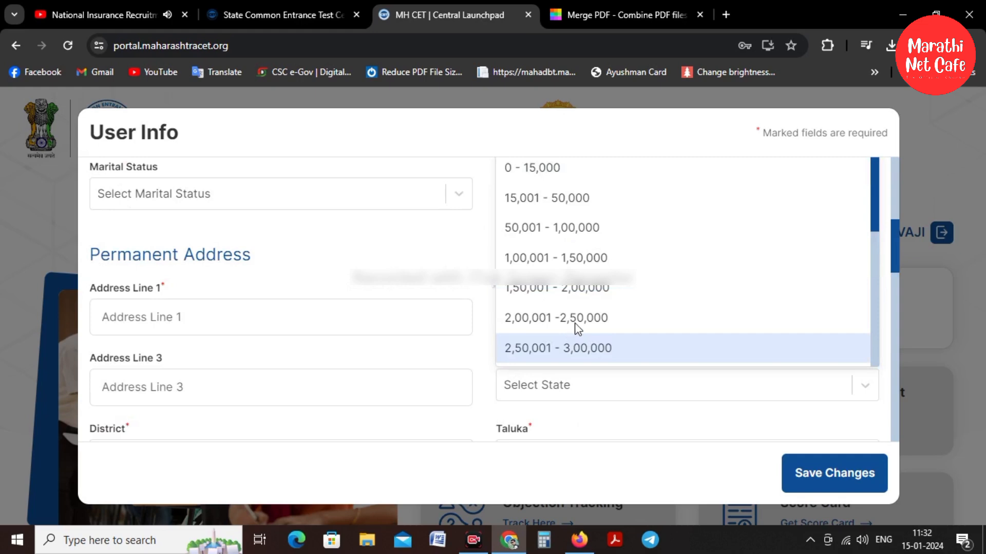
pyautogui.click(576, 229)
pyautogui.scroll(1, 412, 287)
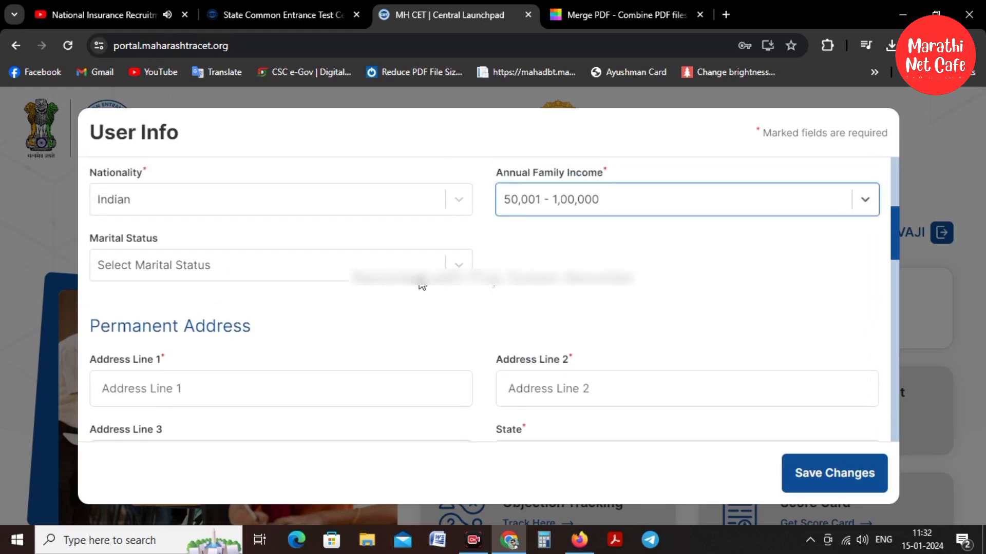
pyautogui.click(150, 265)
pyautogui.click(136, 335)
pyautogui.scroll(-4, 462, 317)
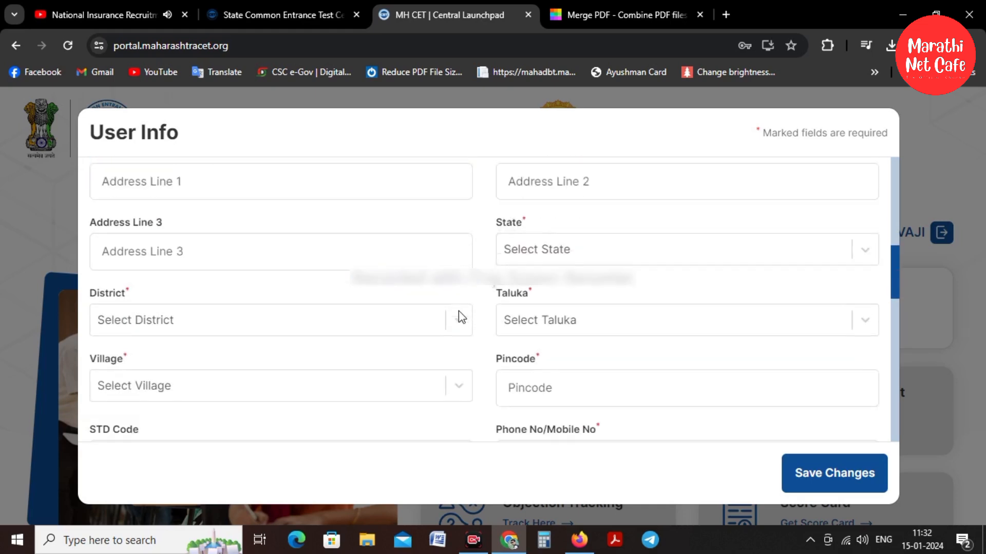
# Fill in the two permanent address lines
pyautogui.click(208, 186)
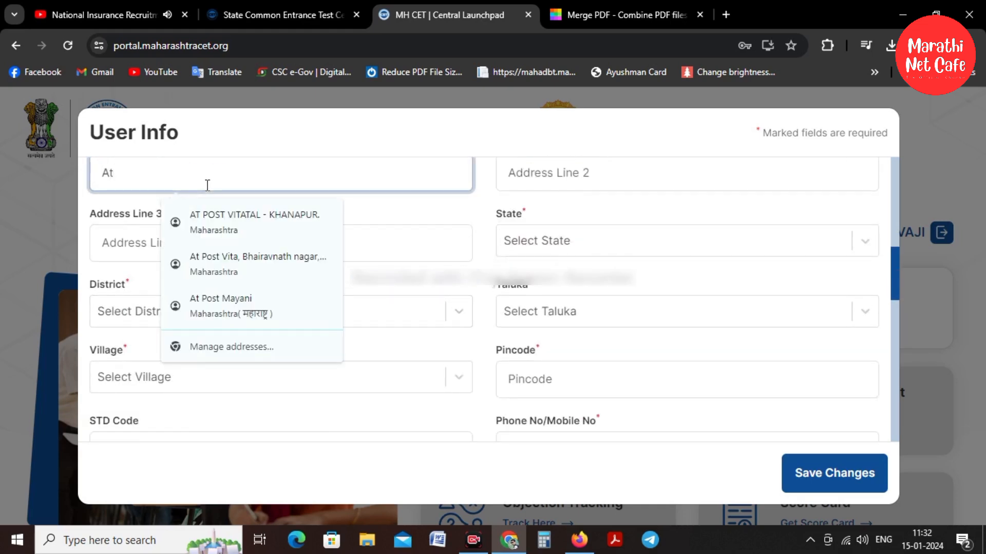
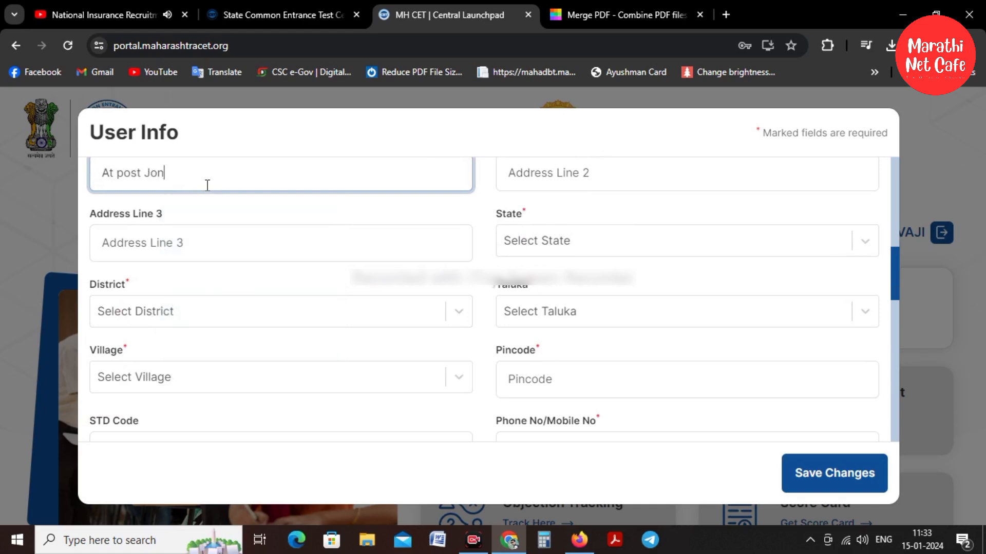
pyautogui.click(487, 217)
pyautogui.click(559, 167)
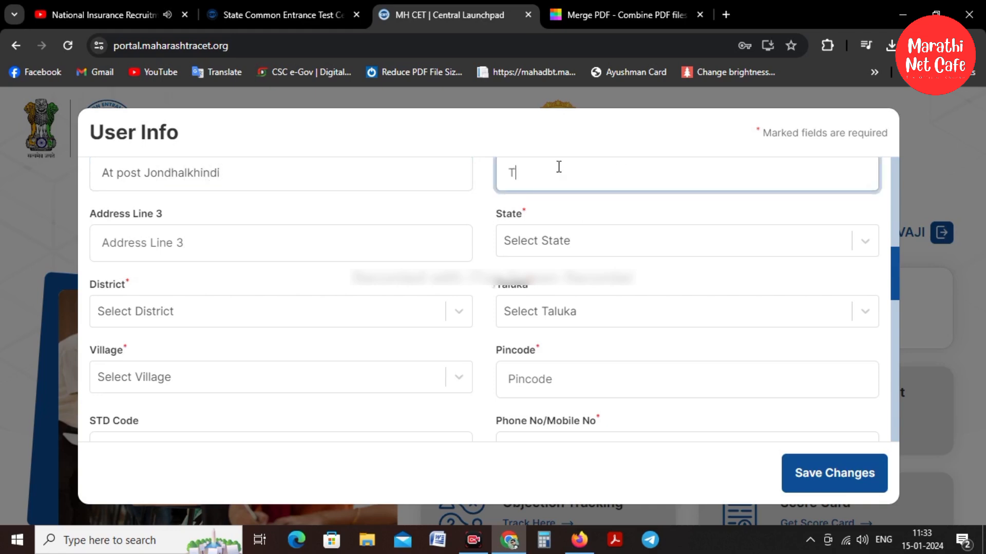
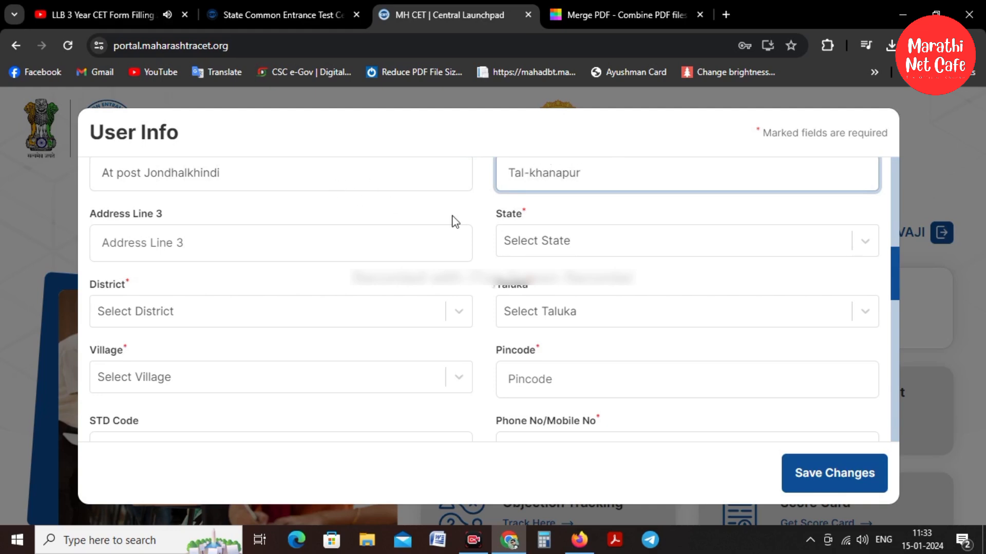
# Choose the state and district of the permanent address
pyautogui.click(559, 249)
pyautogui.scroll(-4, 565, 267)
pyautogui.scroll(-6, 568, 268)
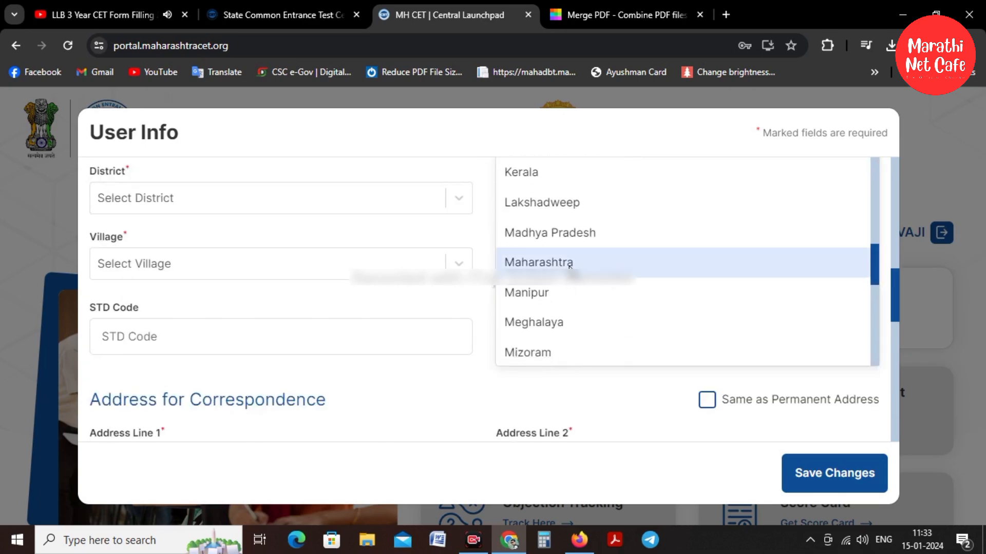
pyautogui.click(569, 262)
pyautogui.click(103, 198)
pyautogui.scroll(-7, 152, 303)
pyautogui.scroll(-7, 165, 288)
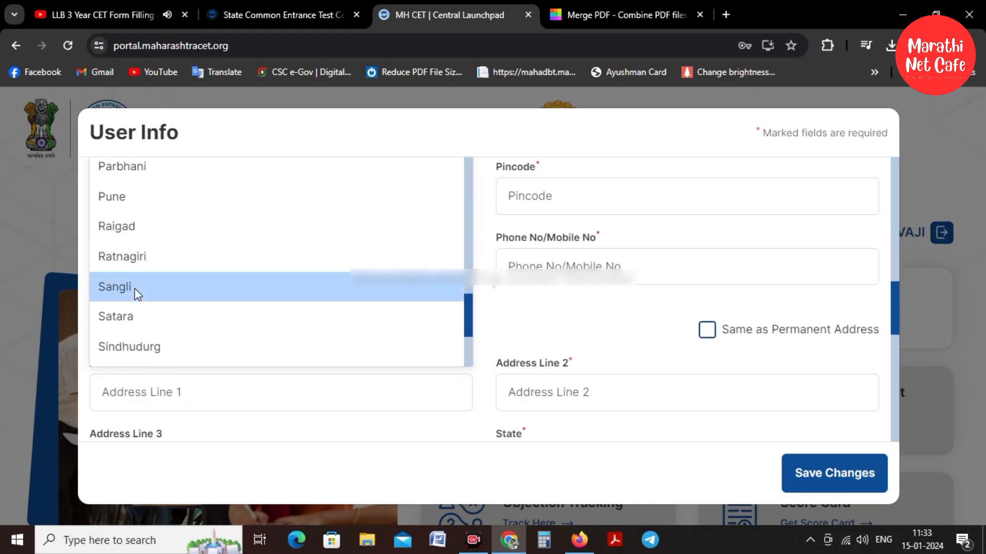
pyautogui.click(135, 289)
pyautogui.scroll(2, 235, 270)
# Choose the taluka and village of the permanent address
pyautogui.click(575, 201)
pyautogui.scroll(-3, 575, 208)
pyautogui.click(564, 193)
pyautogui.scroll(2, 469, 248)
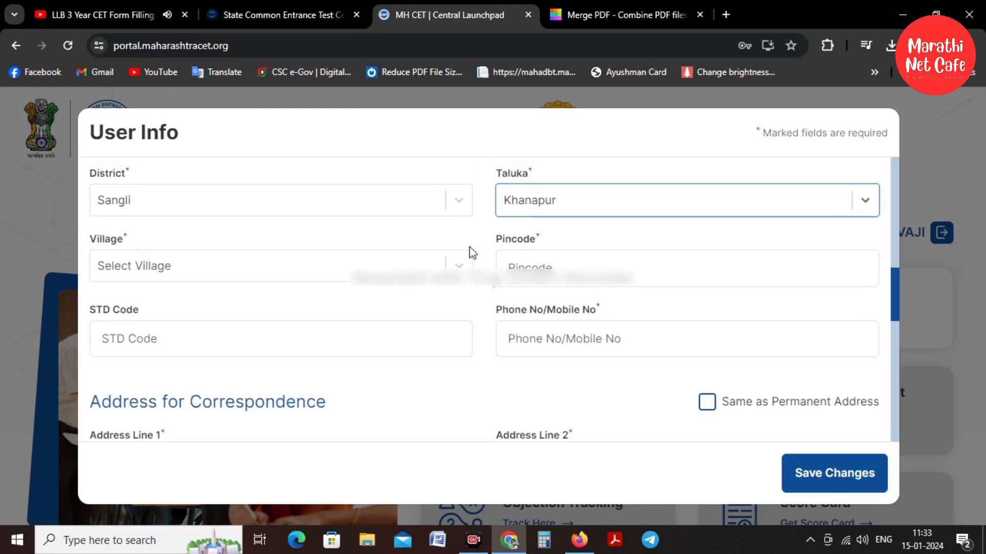
pyautogui.click(201, 270)
pyautogui.scroll(-5, 216, 287)
pyautogui.scroll(-3, 211, 247)
pyautogui.scroll(-3, 210, 248)
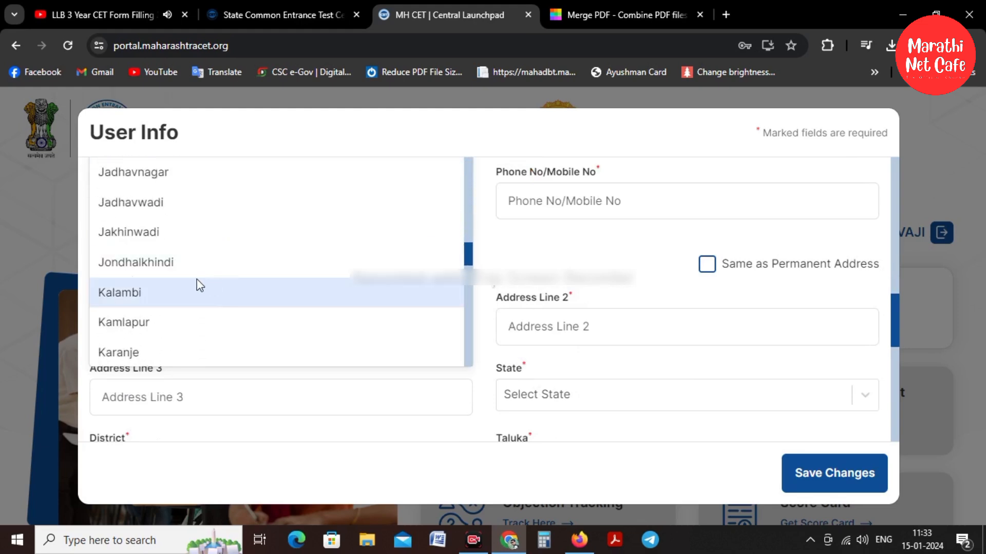
pyautogui.click(180, 266)
pyautogui.scroll(2, 279, 255)
# Enter the permanent address pincode
pyautogui.click(584, 212)
pyautogui.write('4')
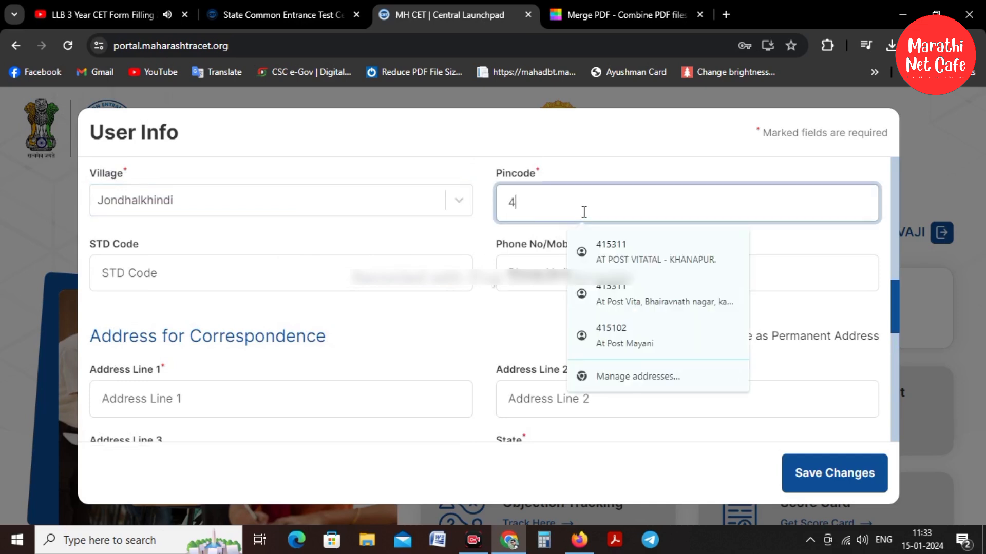
pyautogui.write('15309')
pyautogui.click(536, 306)
pyautogui.scroll(-2, 494, 300)
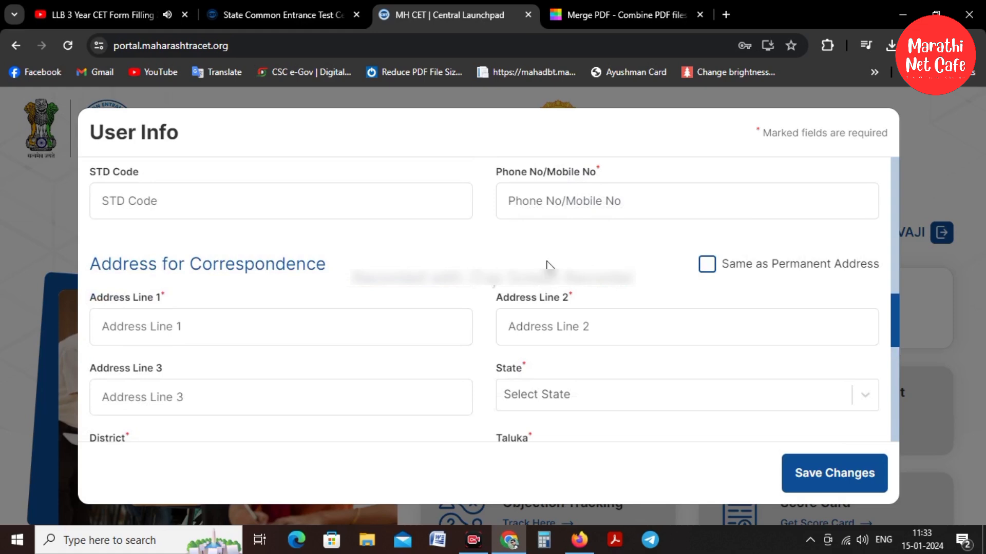
pyautogui.scroll(-5, 568, 238)
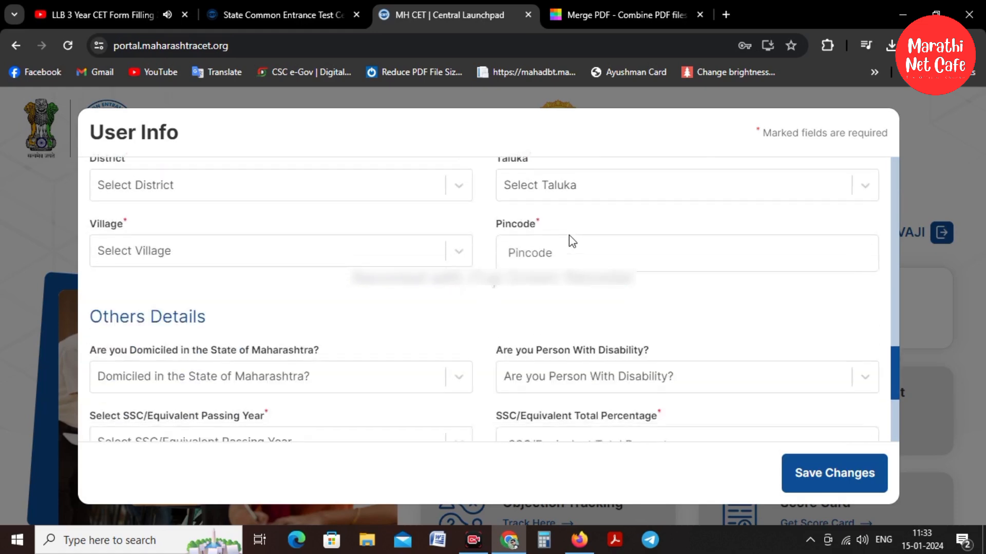
pyautogui.scroll(6, 567, 238)
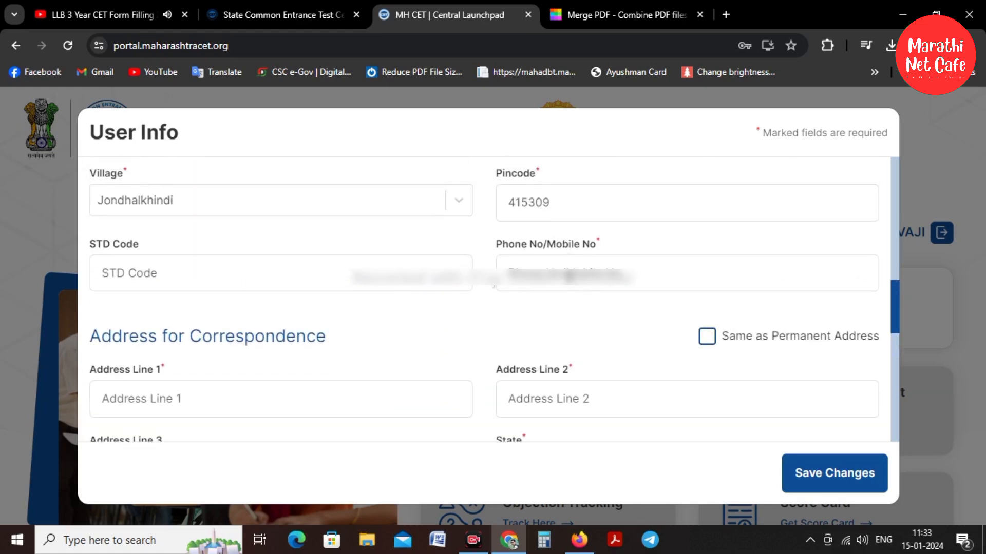
pyautogui.scroll(-1, 565, 272)
pyautogui.click(577, 193)
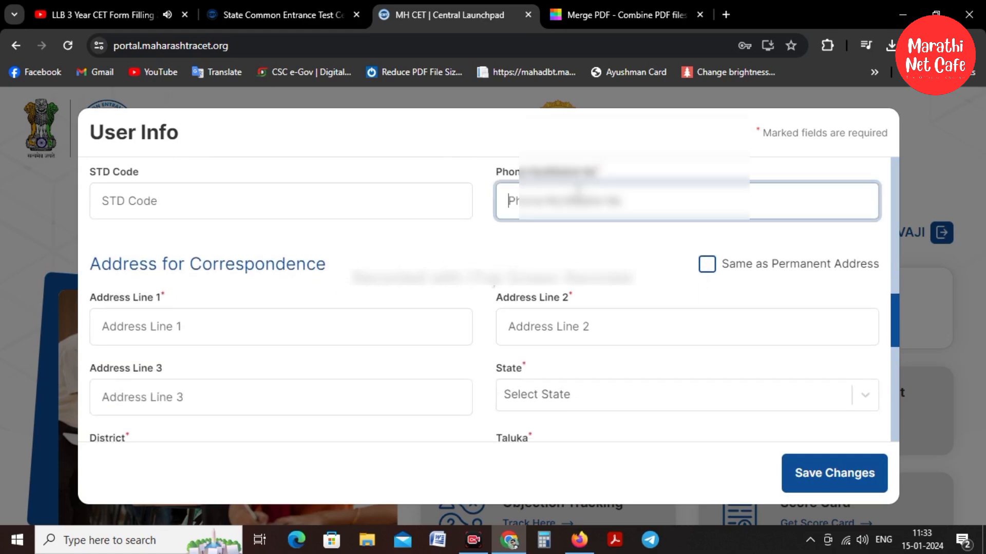
# Enter the mobile number and make the correspondence address same as permanent
pyautogui.write('80')
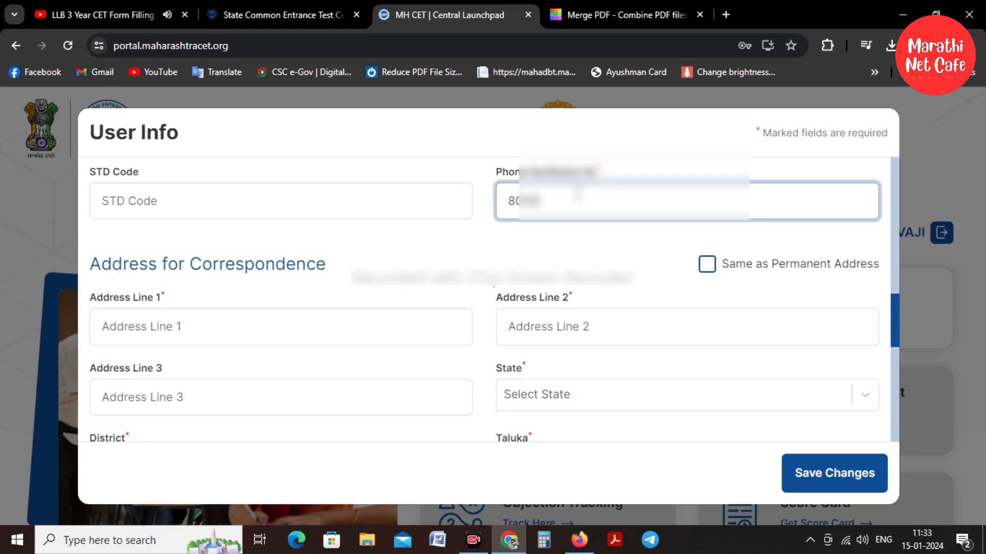
pyautogui.write('037678')
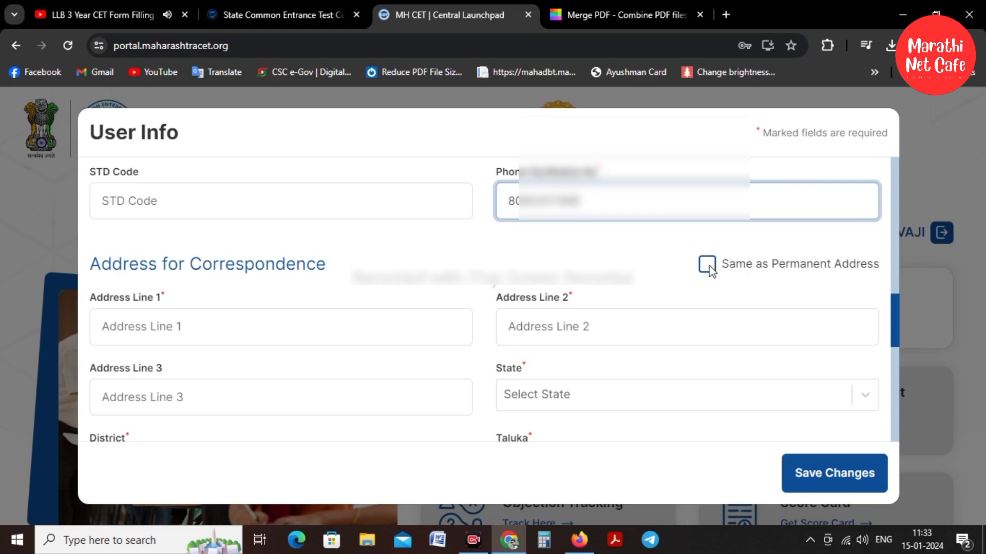
pyautogui.click(709, 265)
pyautogui.scroll(-1, 602, 241)
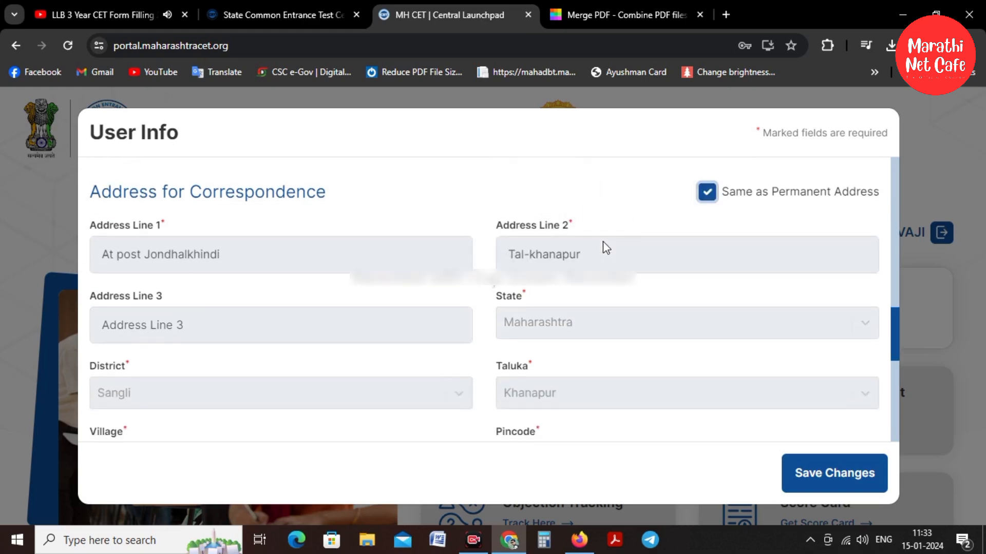
pyautogui.scroll(-1, 603, 242)
pyautogui.scroll(-2, 603, 242)
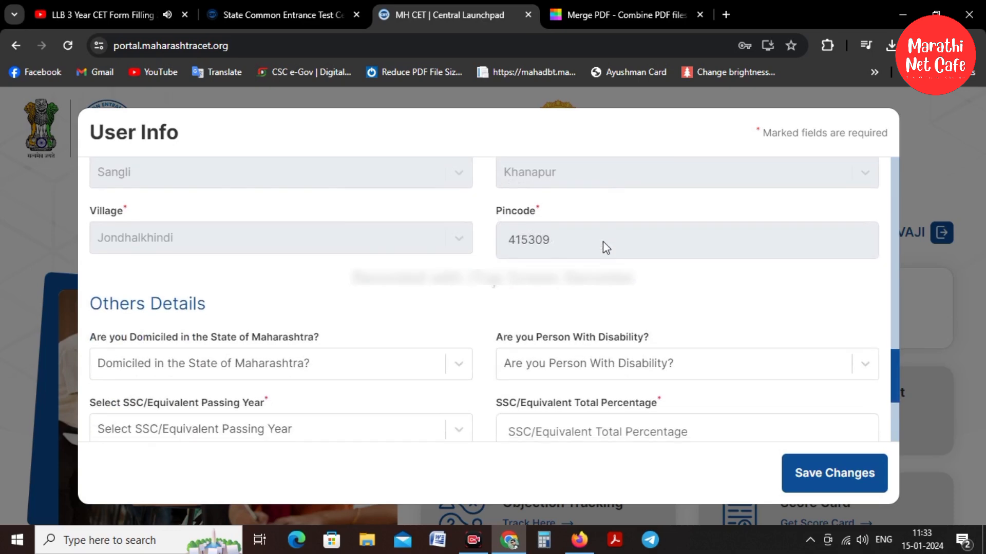
# Answer Yes to Maharashtra domicile, No to minority details and No to disability
pyautogui.click(158, 236)
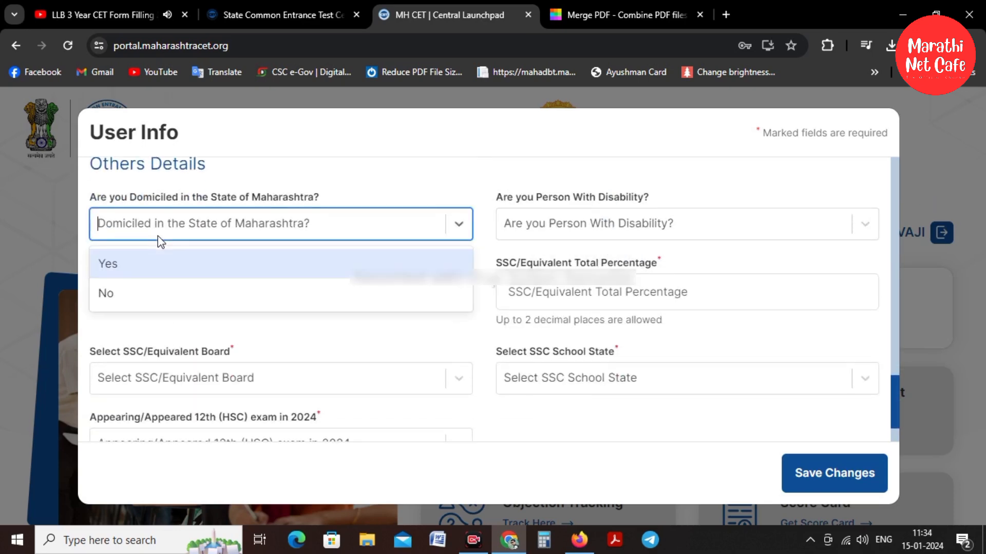
pyautogui.click(133, 273)
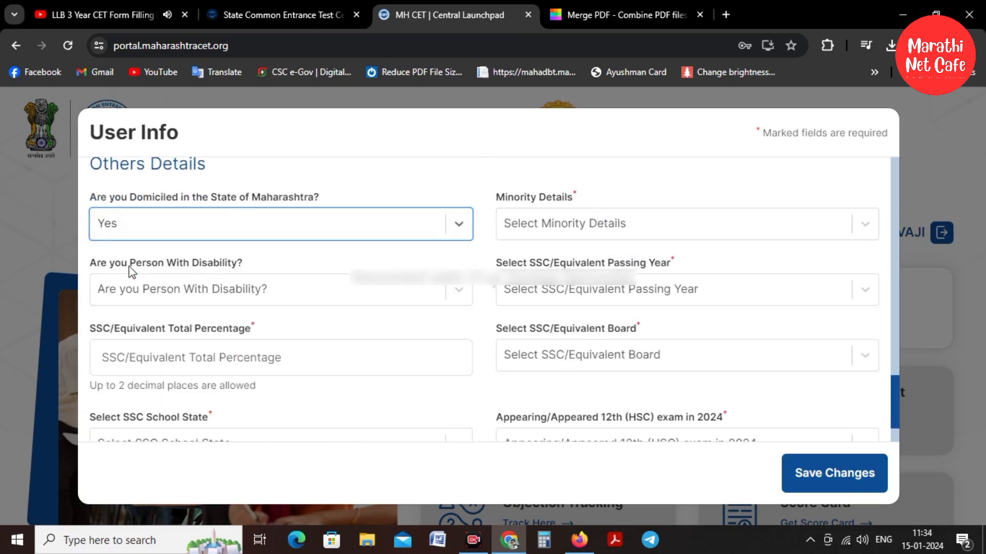
pyautogui.click(548, 235)
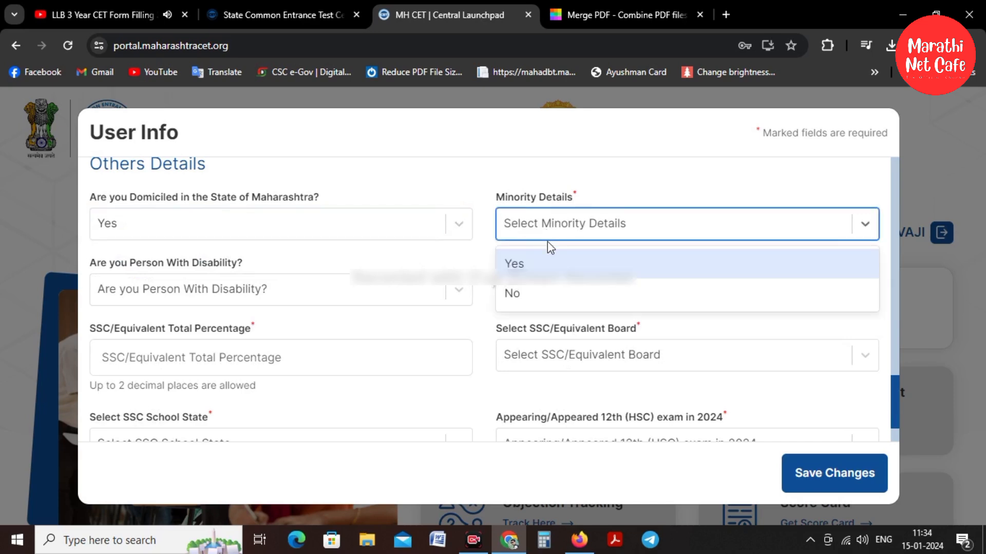
pyautogui.click(537, 297)
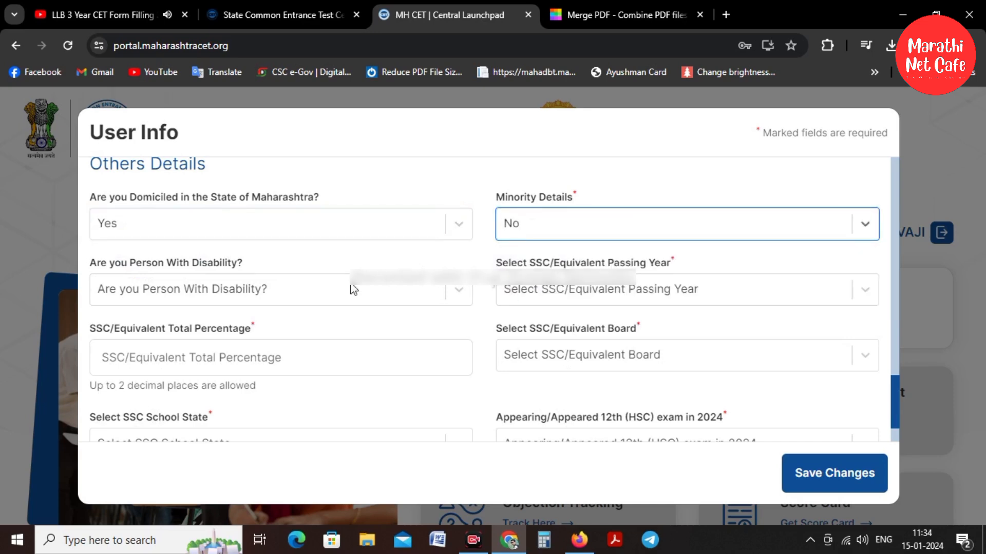
pyautogui.click(209, 290)
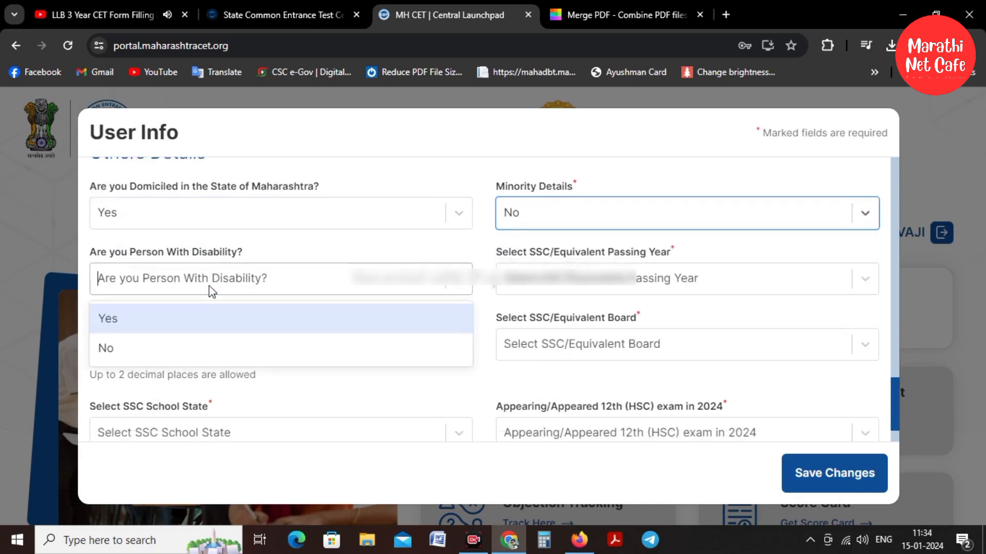
pyautogui.click(108, 351)
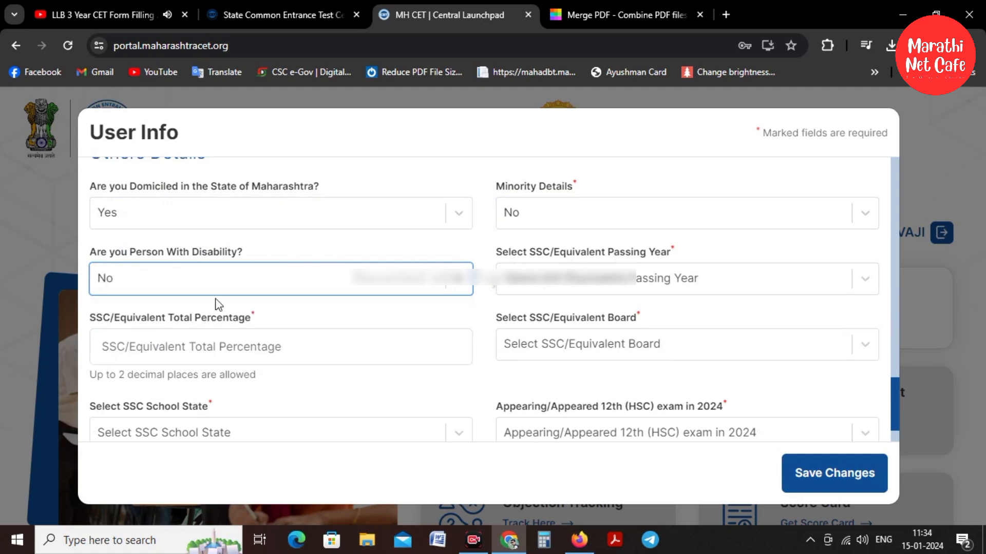
pyautogui.click(572, 283)
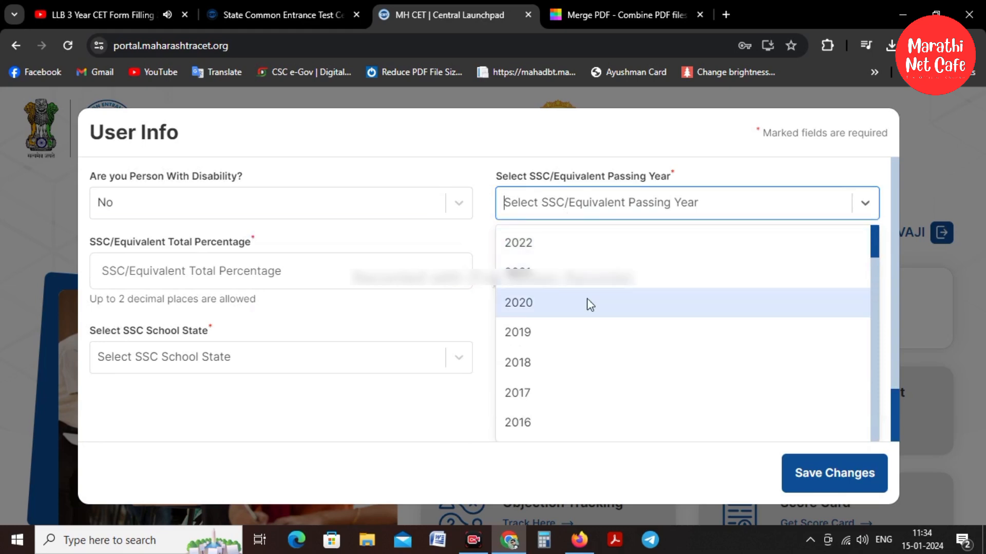
# Set SSC passing year 2019, enter the SSC percentage and choose Maharashtra State Board
pyautogui.click(540, 333)
pyautogui.click(124, 285)
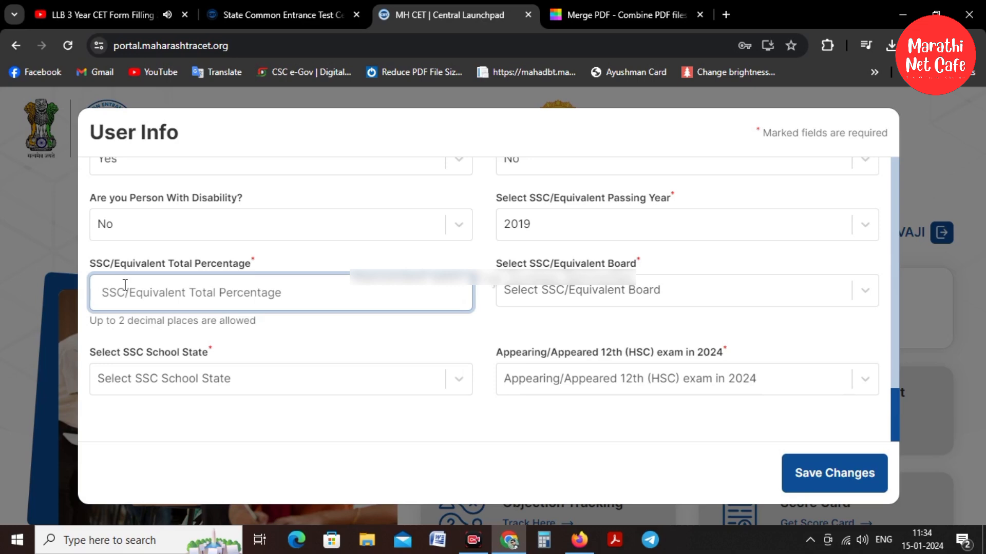
pyautogui.write('74.40')
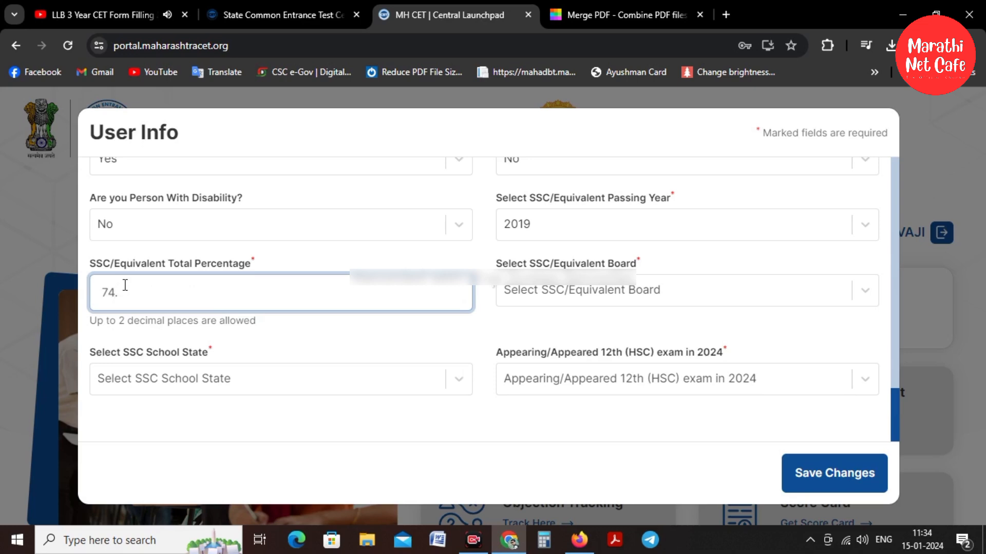
pyautogui.click(511, 291)
pyautogui.click(514, 248)
pyautogui.click(497, 326)
# Set SSC school state to Maharashtra and answer No to appearing for 12th in 2024
pyautogui.click(189, 379)
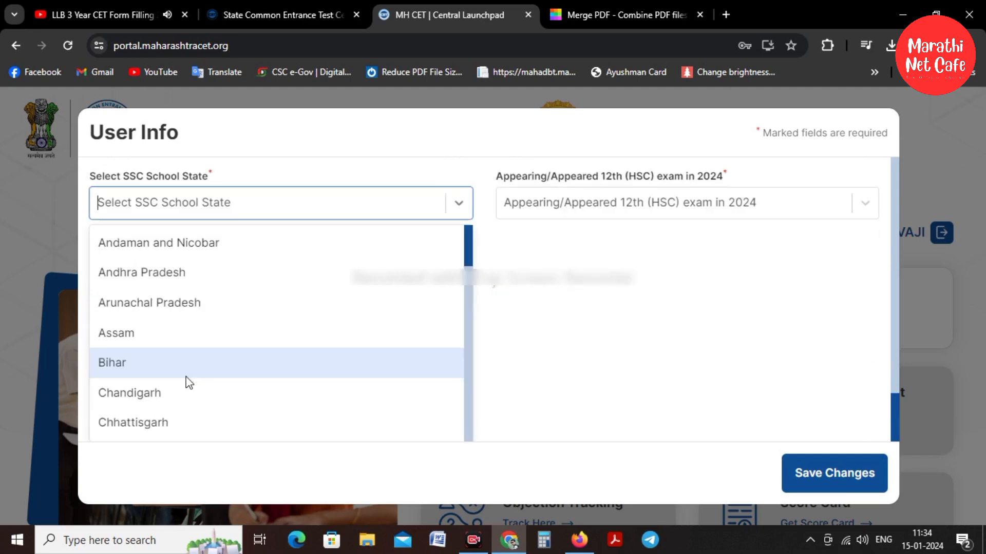
pyautogui.scroll(-3, 200, 293)
pyautogui.scroll(-5, 199, 292)
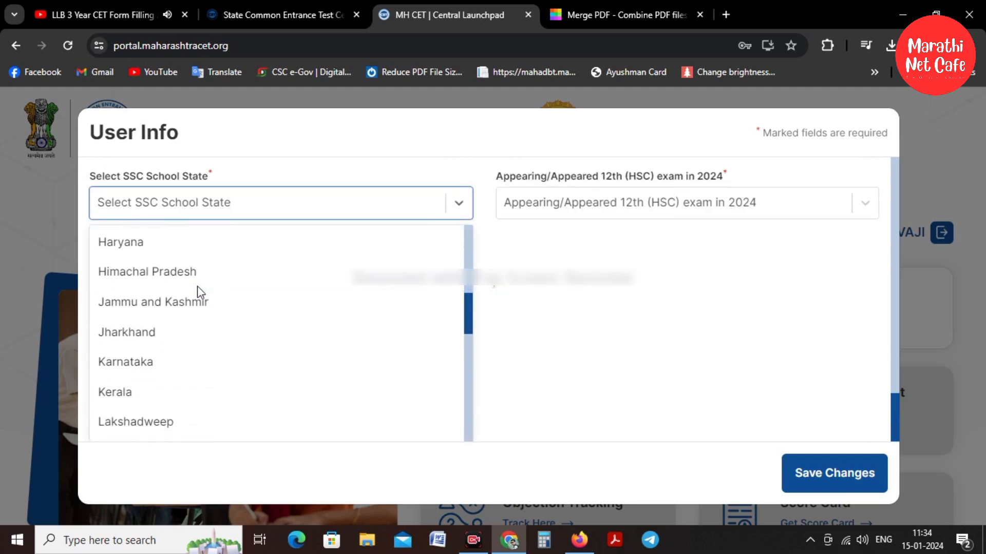
pyautogui.click(119, 349)
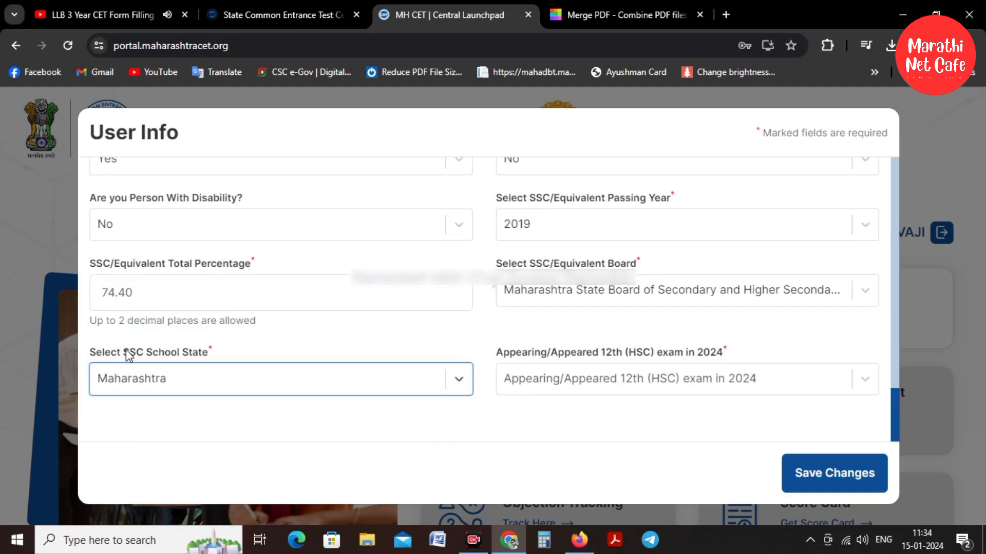
pyautogui.click(558, 390)
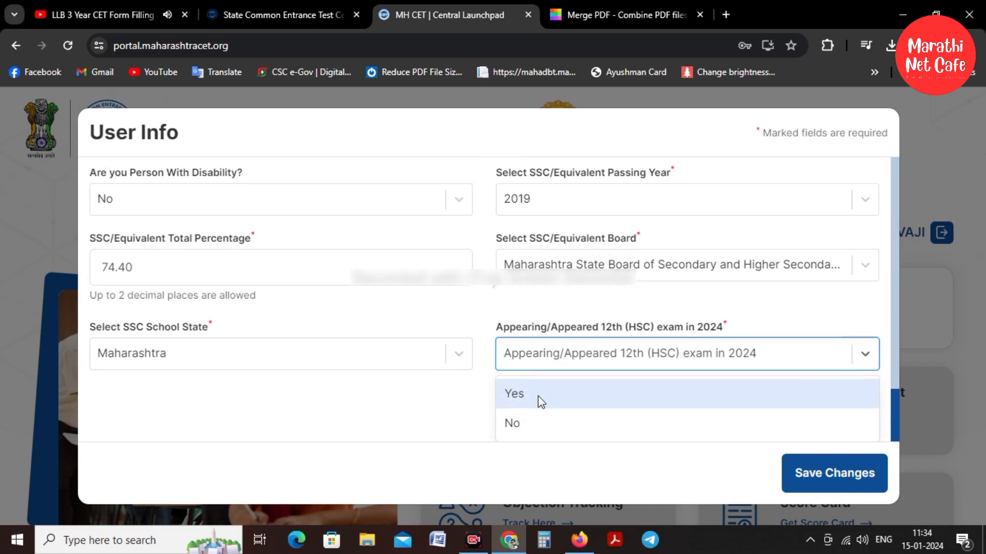
pyautogui.click(532, 424)
pyautogui.scroll(-4, 508, 323)
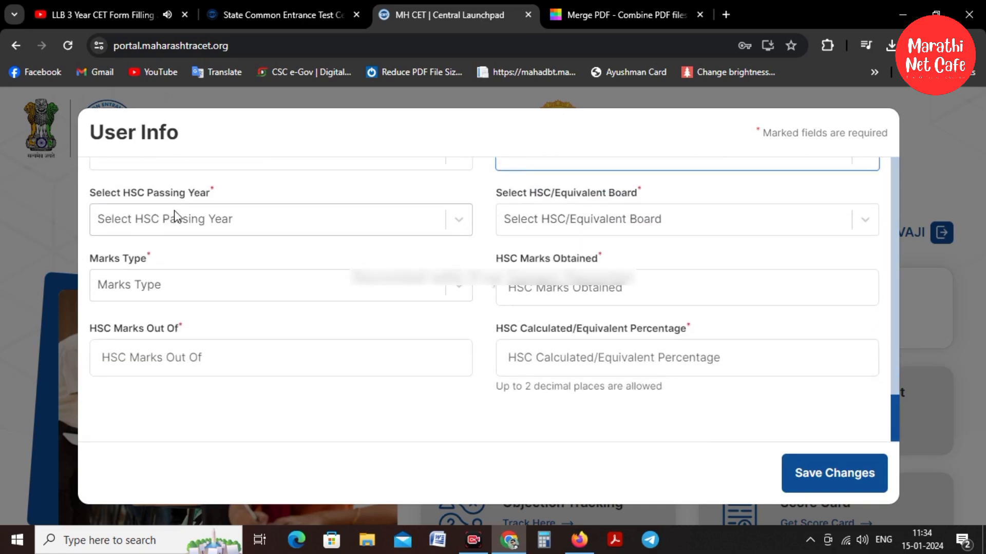
# Set HSC passing year 2021, Maharashtra State Board and marks type Percentage
pyautogui.click(163, 209)
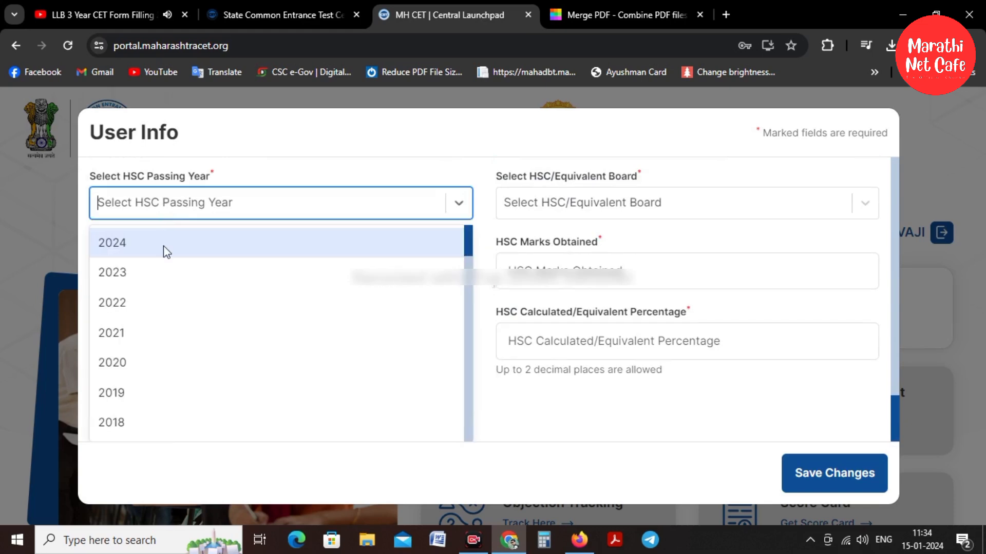
pyautogui.click(137, 333)
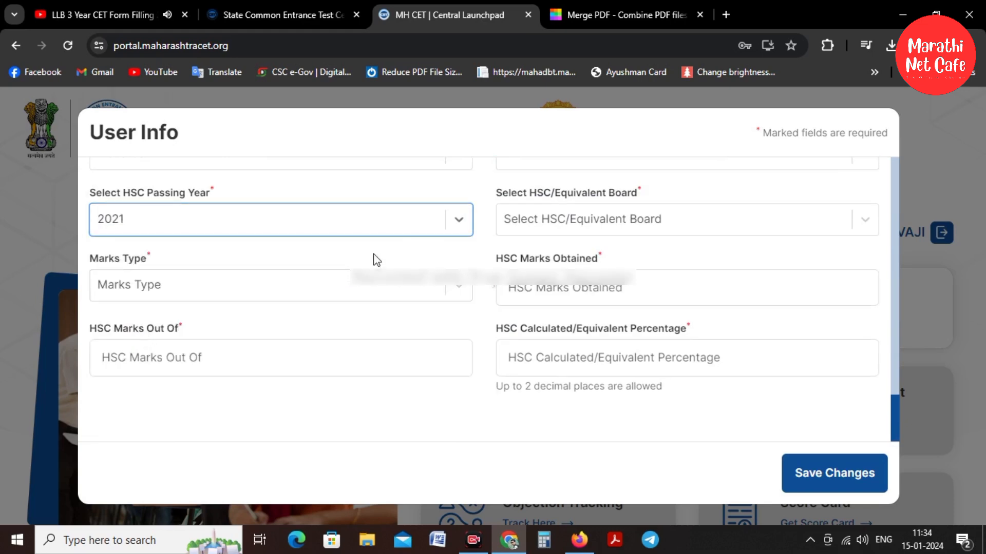
pyautogui.click(541, 211)
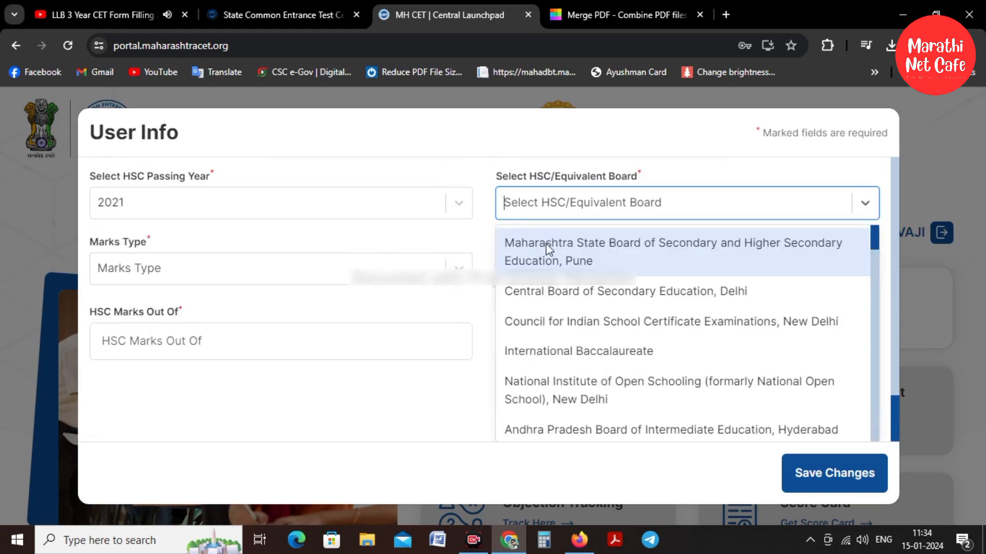
pyautogui.scroll(-5, 592, 363)
pyautogui.scroll(4, 594, 363)
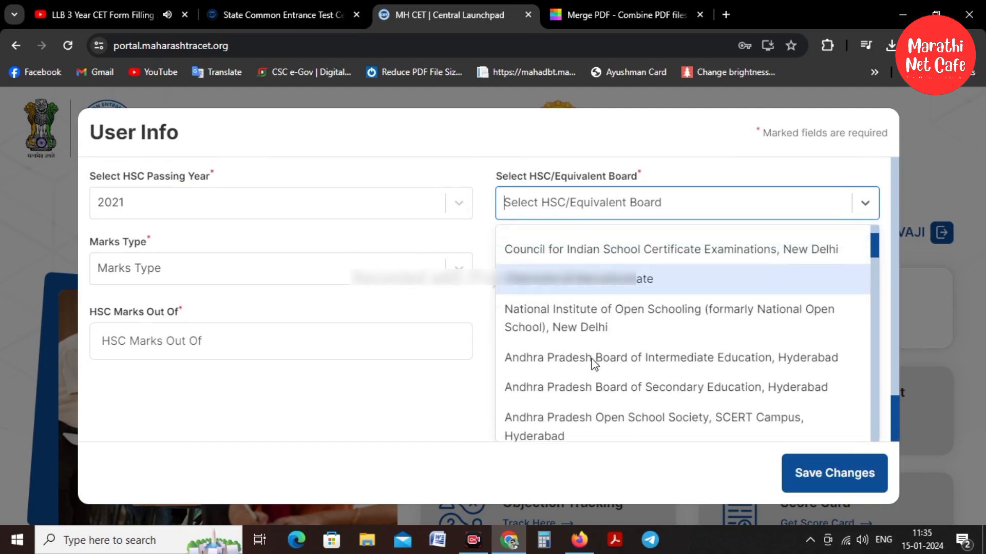
pyautogui.scroll(2, 594, 364)
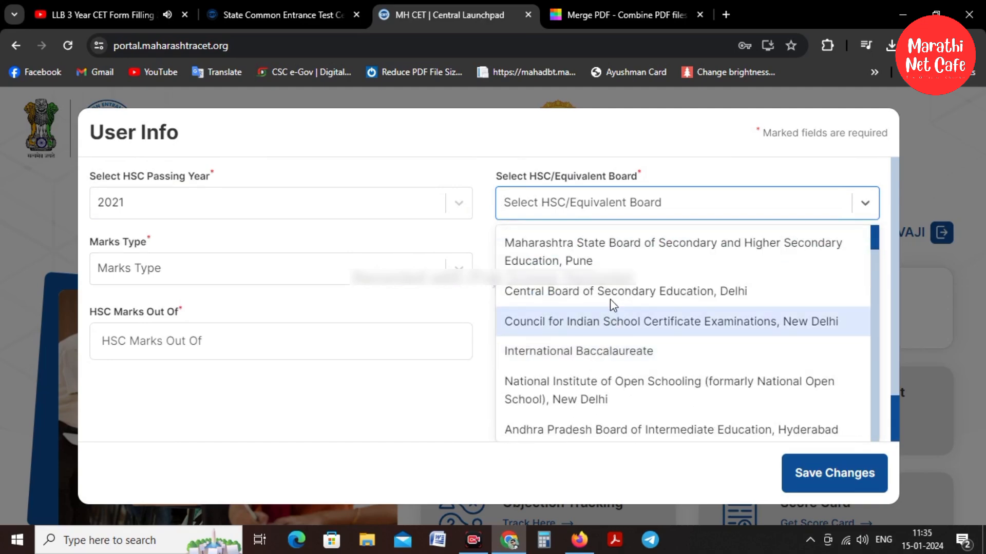
pyautogui.click(673, 252)
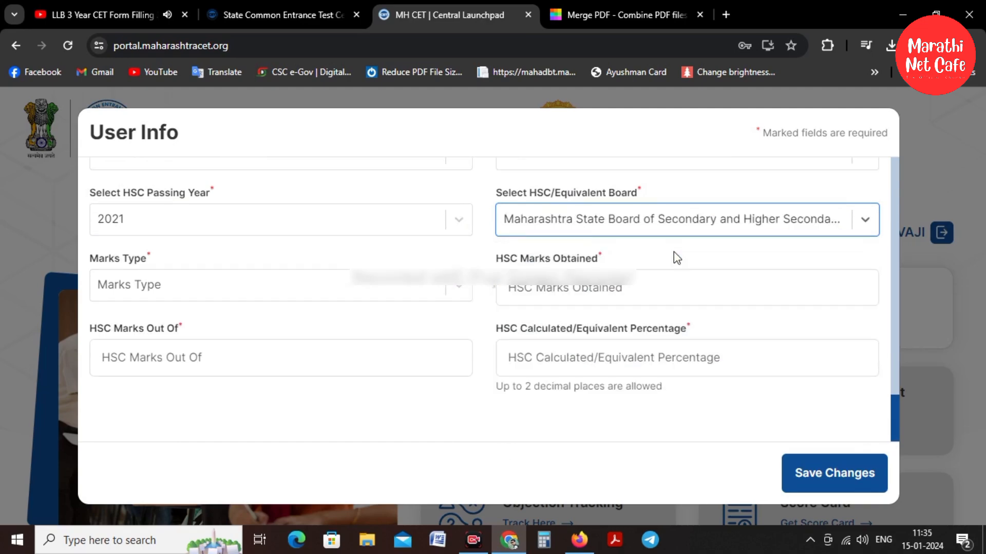
pyautogui.click(165, 292)
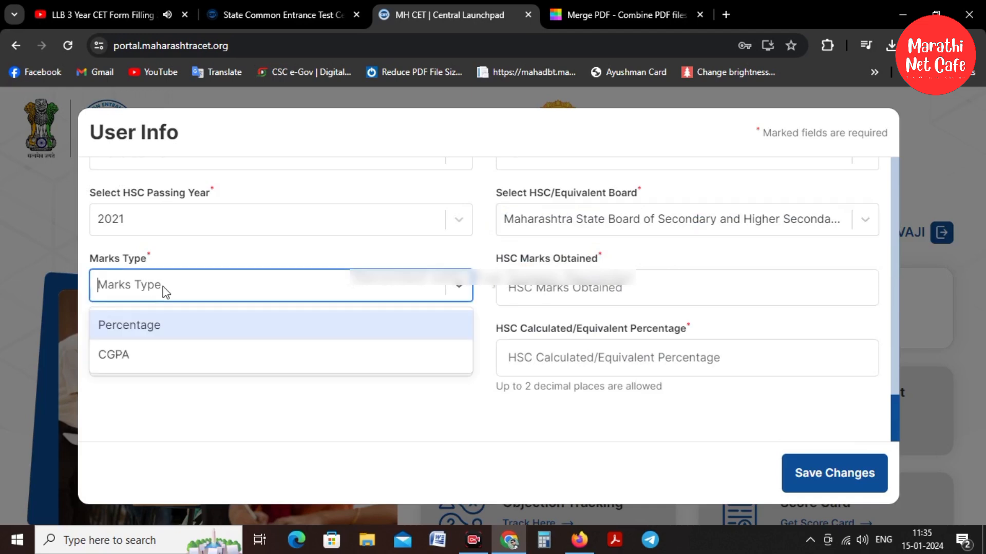
pyautogui.click(149, 325)
# Enter HSC marks 466 out of 600 and save the user info
pyautogui.click(565, 291)
pyautogui.write('4')
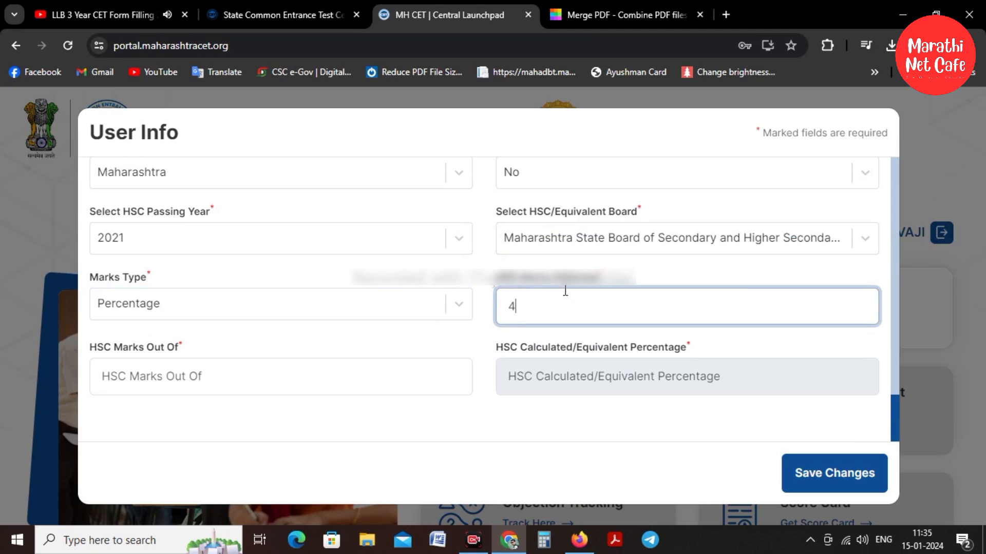
pyautogui.write('66')
pyautogui.click(201, 381)
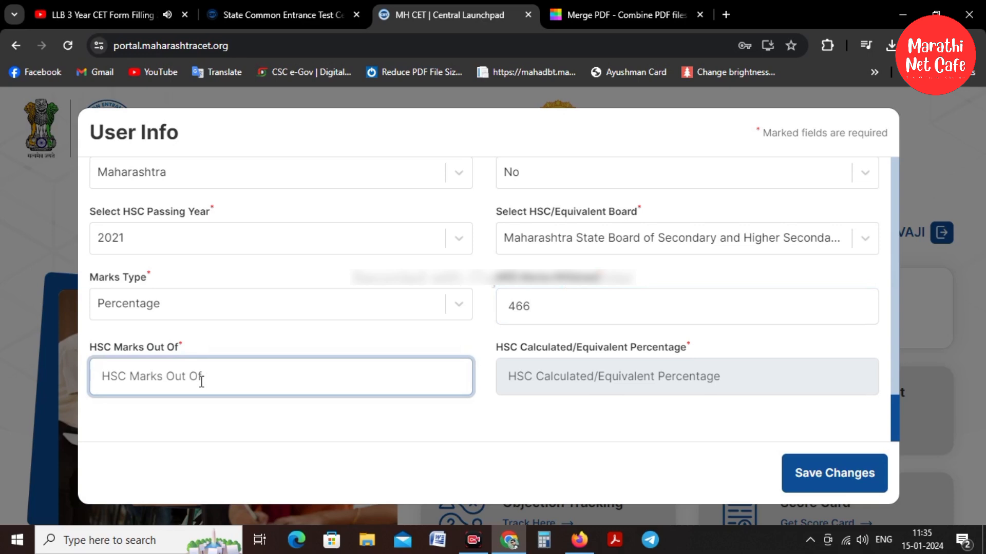
pyautogui.write('600')
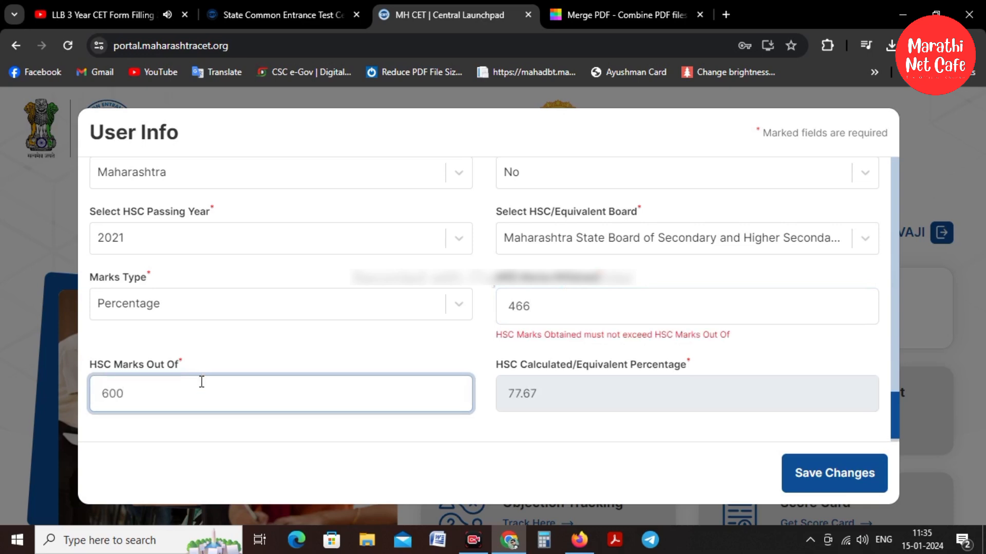
pyautogui.scroll(-1, 628, 380)
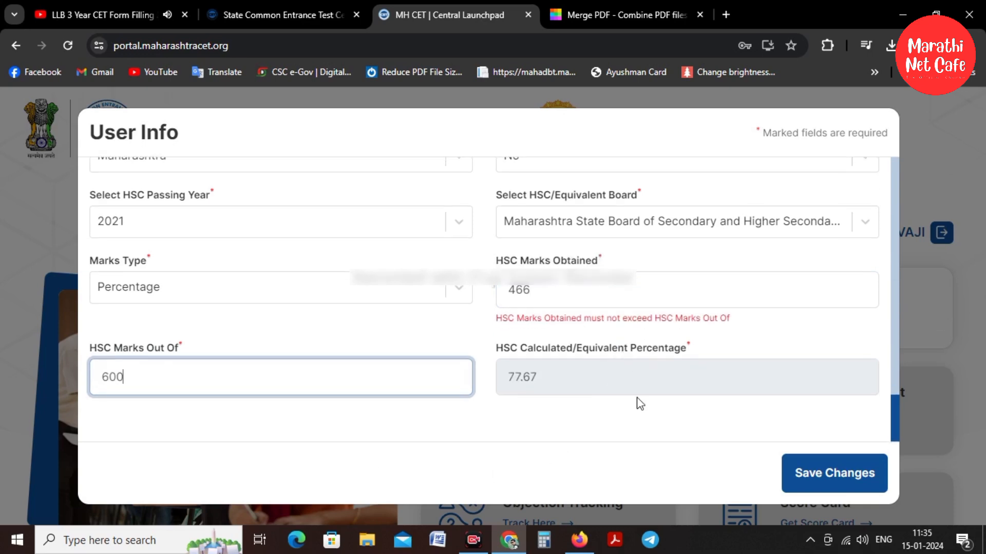
pyautogui.click(837, 483)
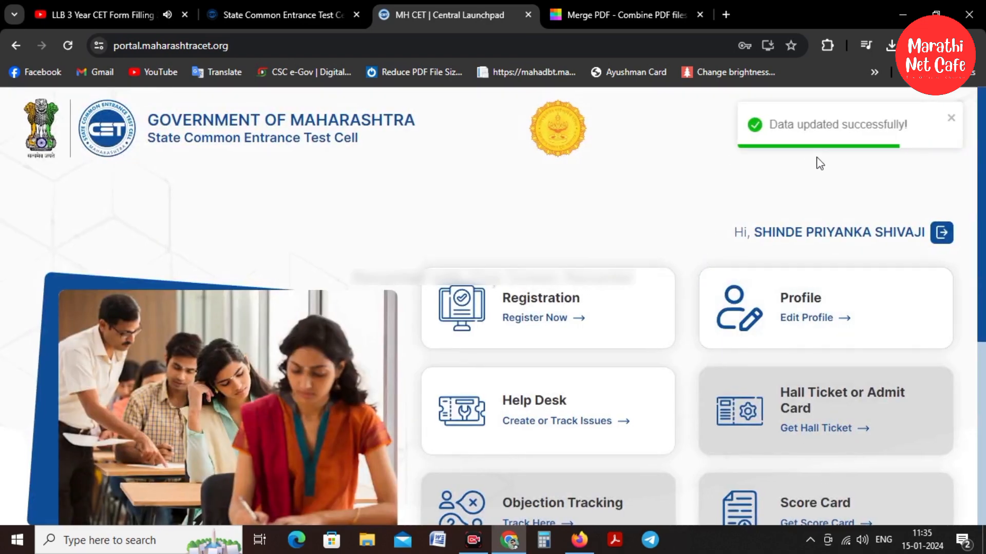
# Start the MAH-MBA/MMS-CET 2024 registration from the Registration course list
pyautogui.click(509, 325)
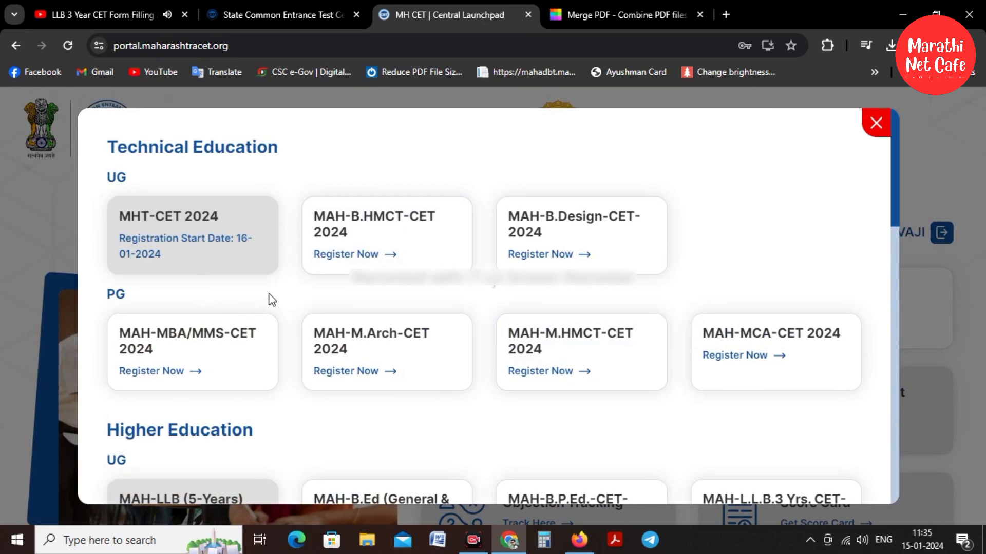
pyautogui.click(173, 371)
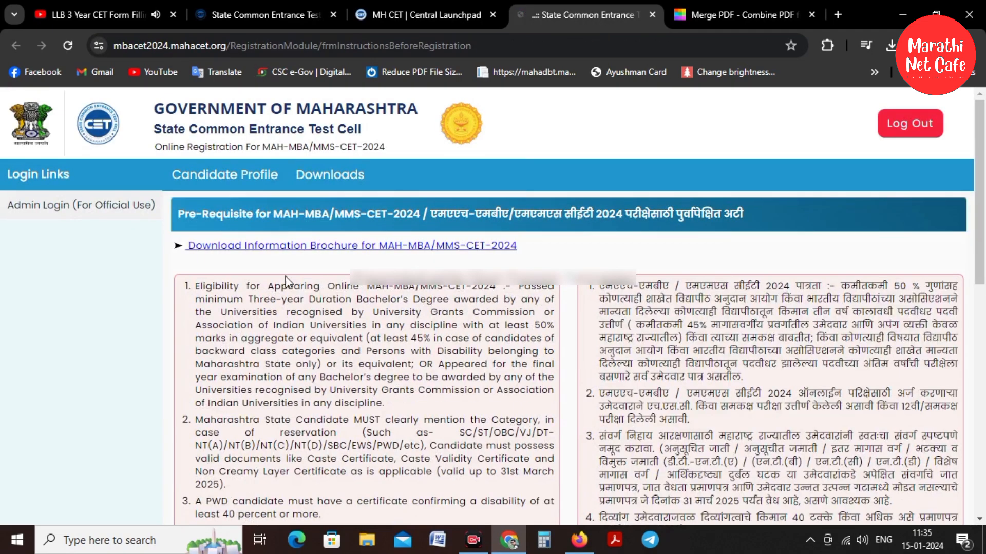
# Read through the instructions, highlighting the general and reserved category fee text
pyautogui.scroll(-4, 570, 339)
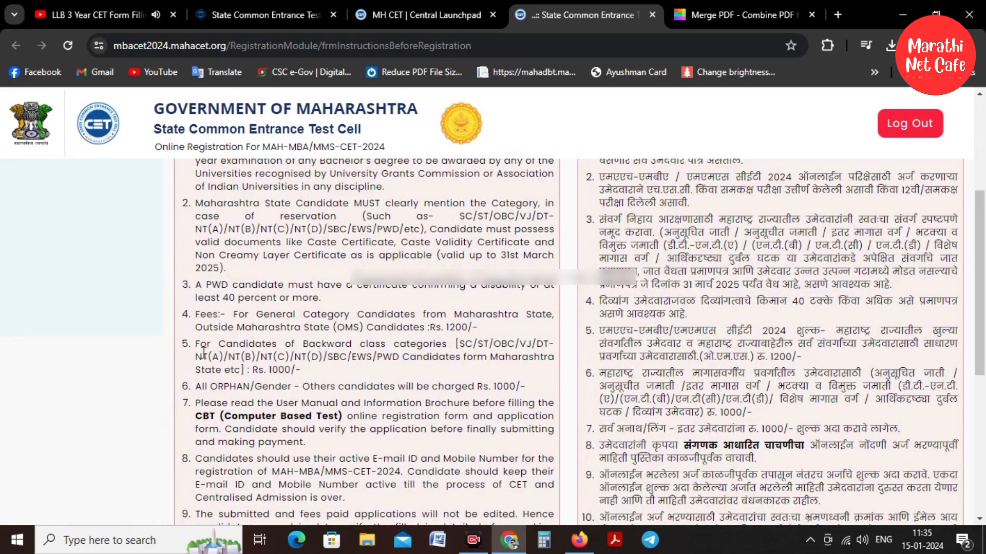
pyautogui.scroll(2, 484, 348)
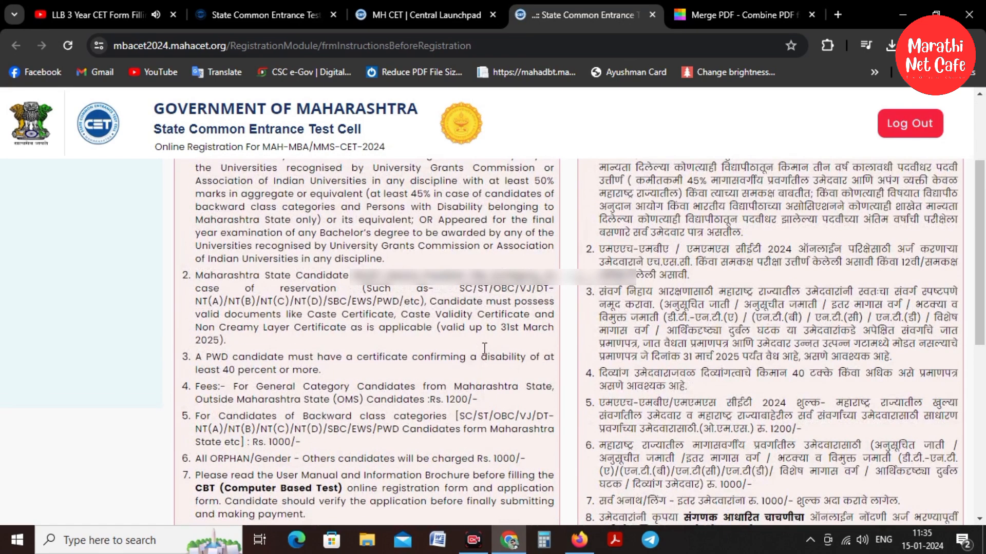
pyautogui.moveTo(479, 400); pyautogui.dragTo(191, 392)
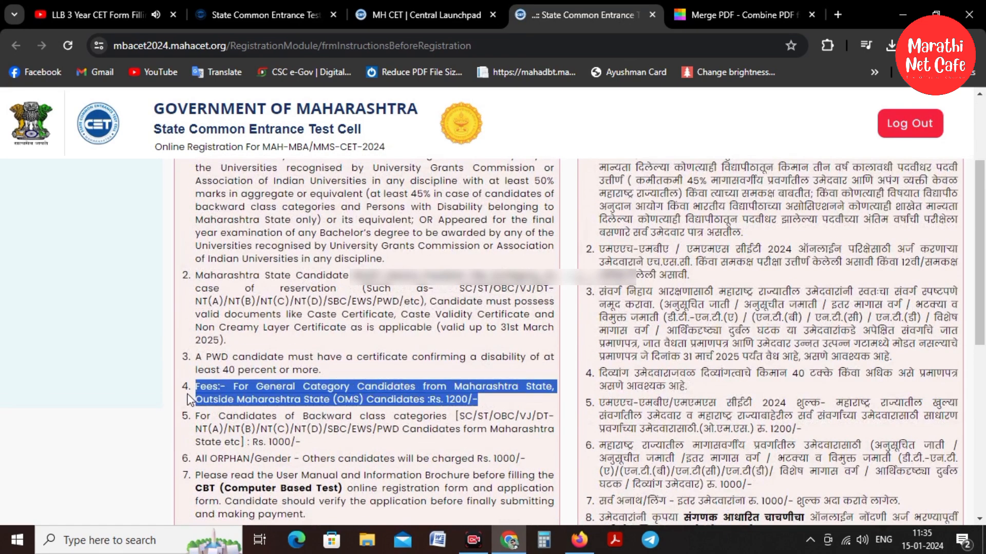
pyautogui.click(480, 407)
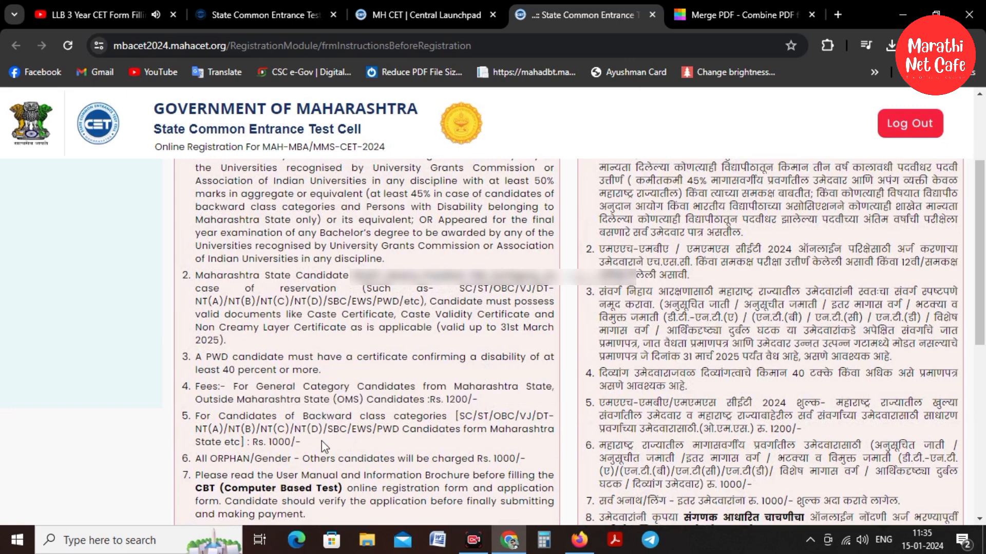
pyautogui.moveTo(312, 444); pyautogui.dragTo(196, 430)
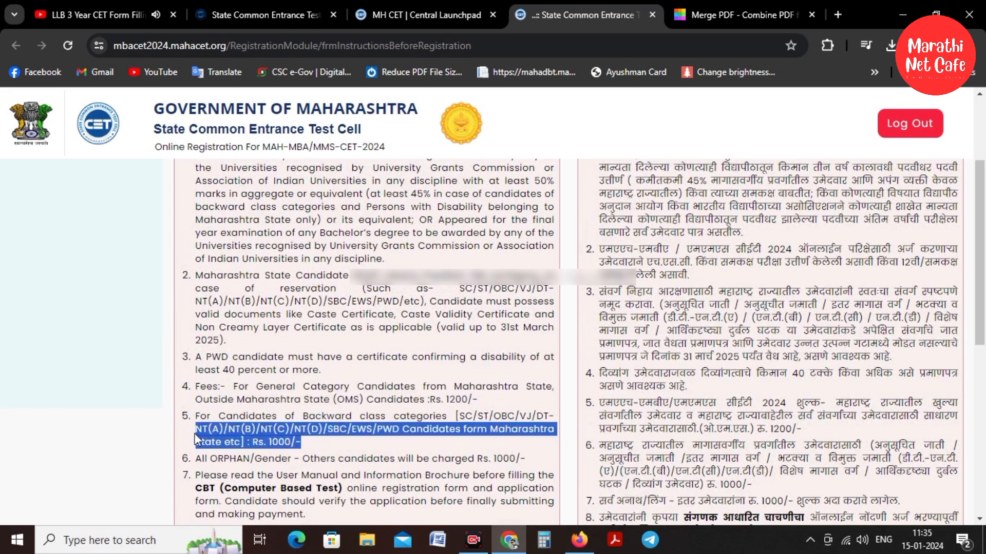
pyautogui.moveTo(454, 416); pyautogui.dragTo(410, 443)
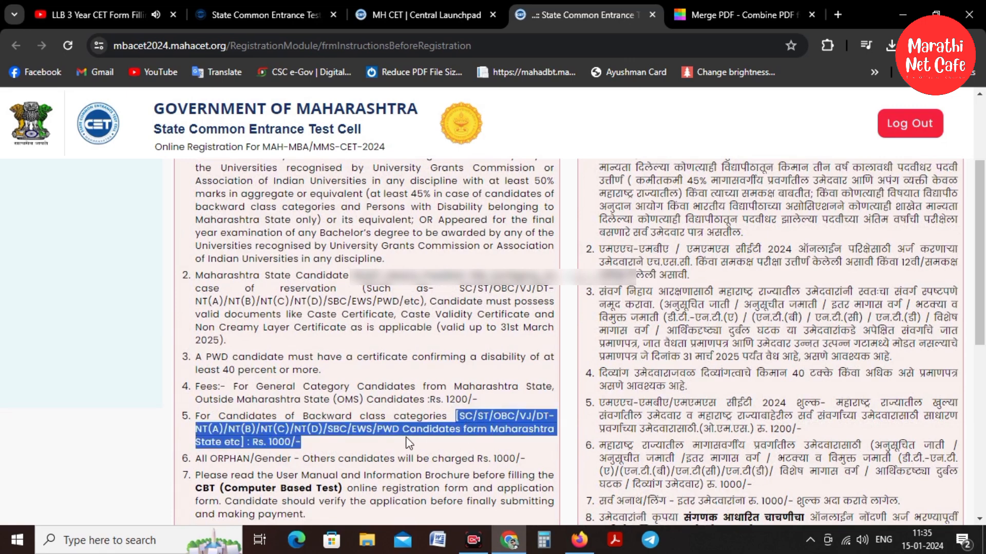
pyautogui.click(323, 444)
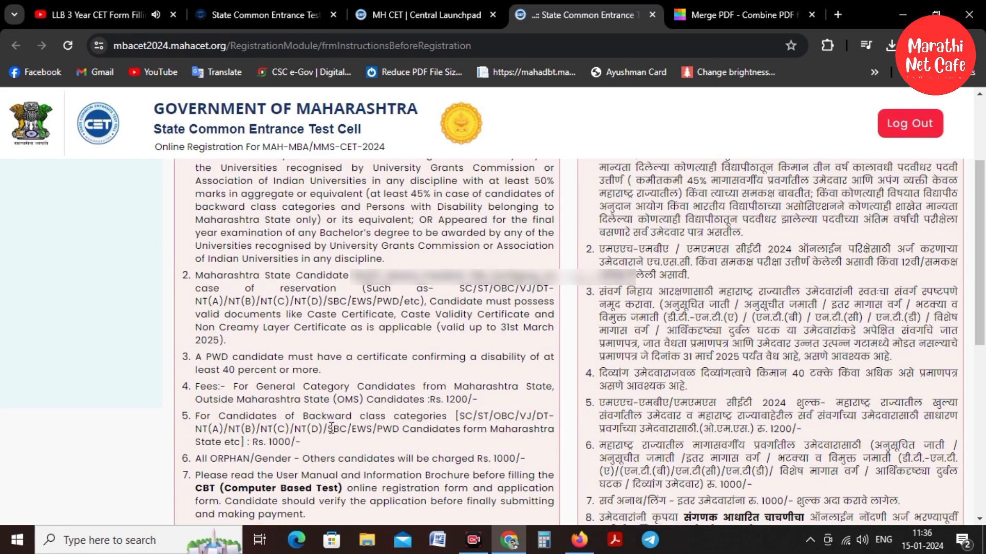
# Tick the brochure declaration and accept the instructions to proceed
pyautogui.scroll(-5, 326, 430)
pyautogui.scroll(-1, 339, 424)
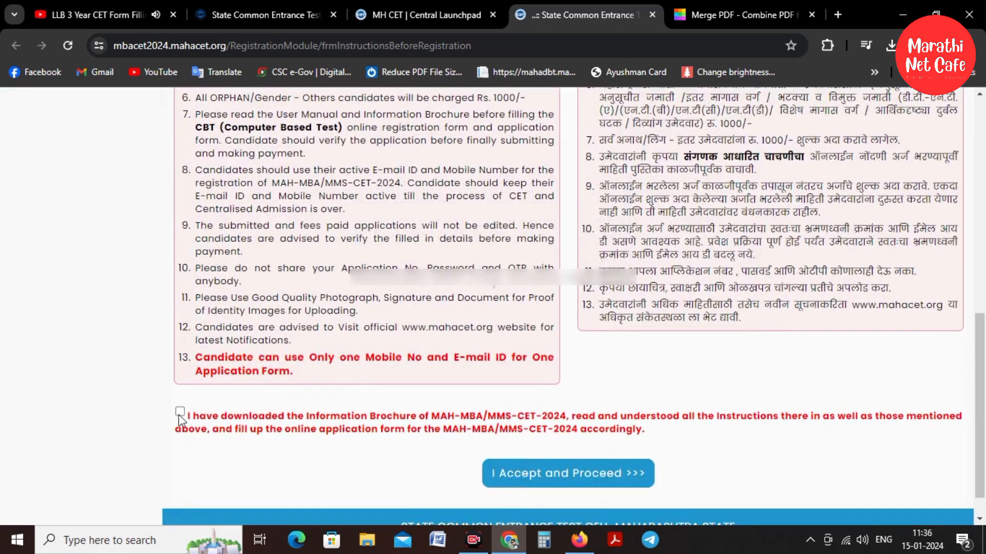
pyautogui.click(180, 412)
pyautogui.click(542, 474)
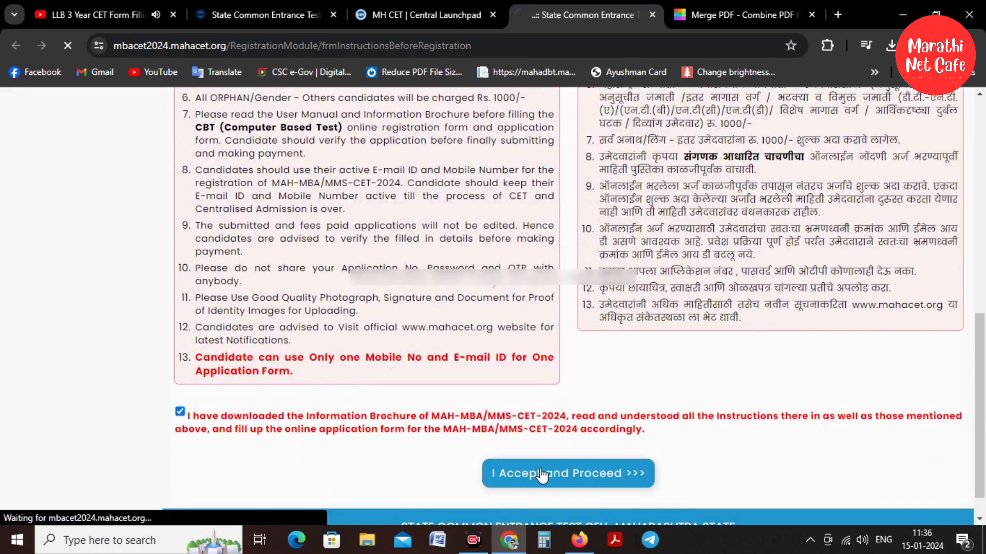
# Enter the displayed security pin and submit the registration details with Save & Proceed
pyautogui.scroll(-1, 639, 273)
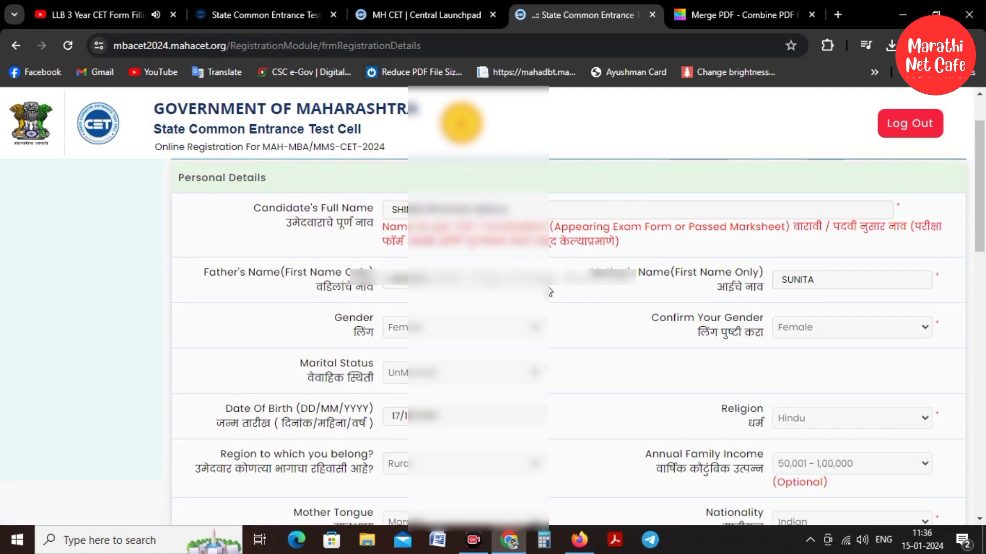
pyautogui.scroll(-2, 534, 290)
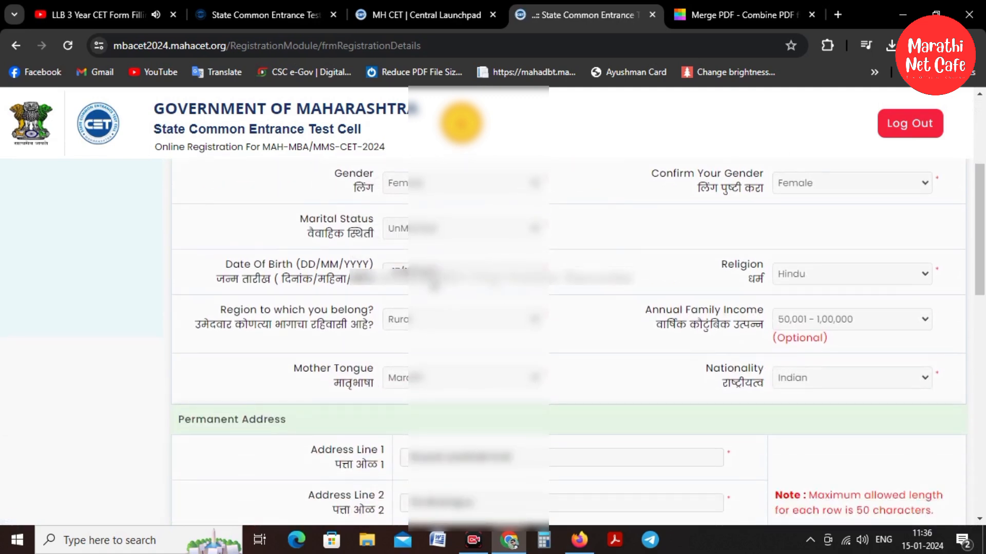
pyautogui.scroll(-2, 615, 287)
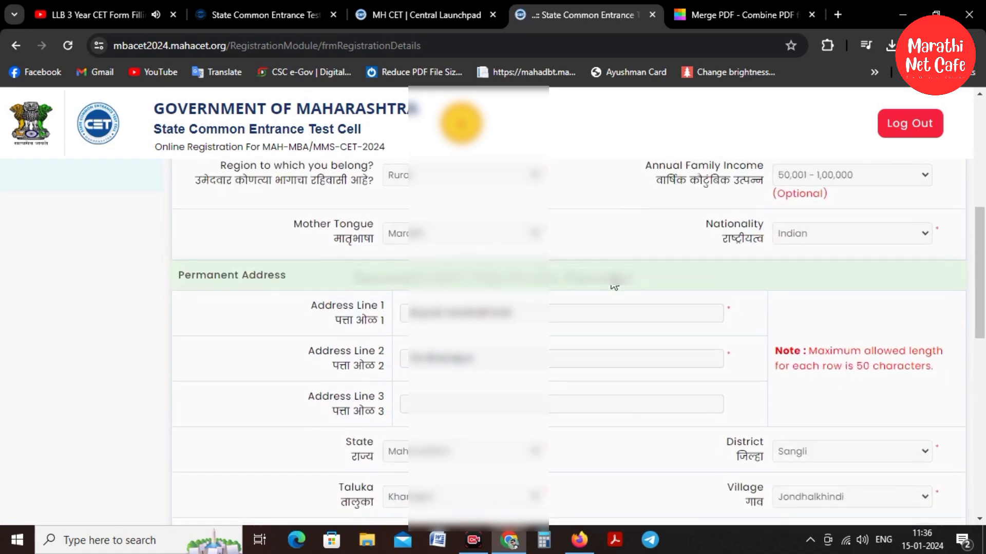
pyautogui.scroll(-4, 614, 287)
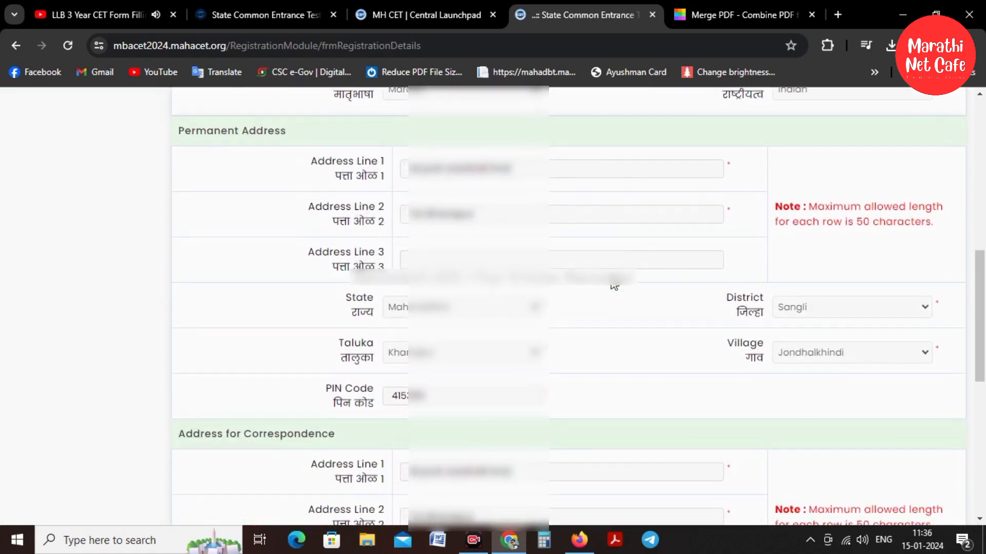
pyautogui.scroll(-4, 615, 286)
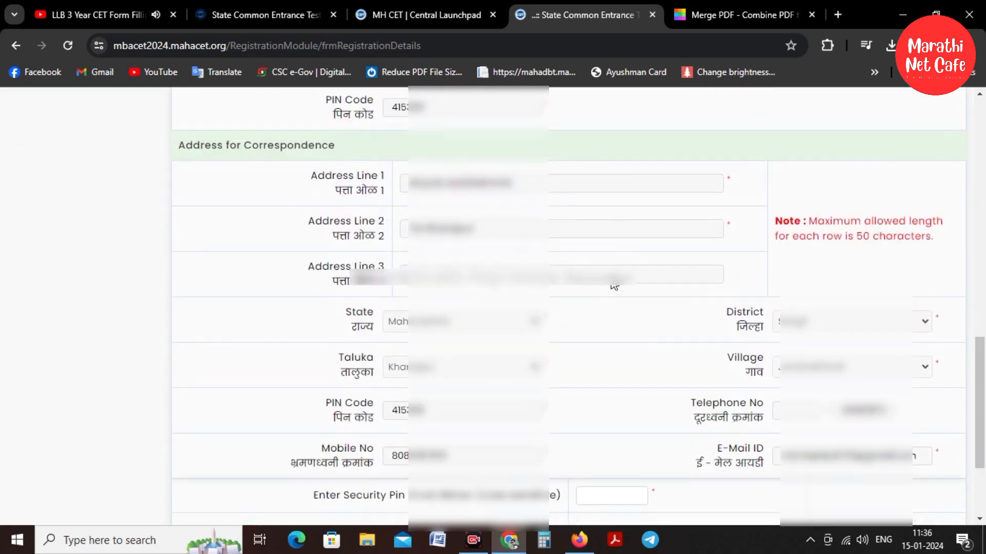
pyautogui.scroll(-1, 615, 287)
pyautogui.scroll(-1, 614, 287)
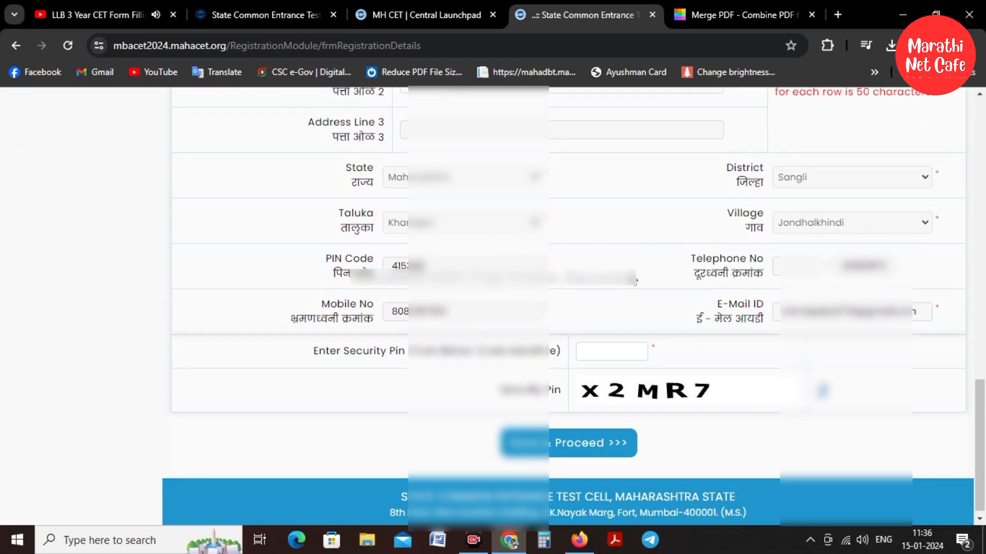
pyautogui.click(614, 354)
pyautogui.write('X2MR')
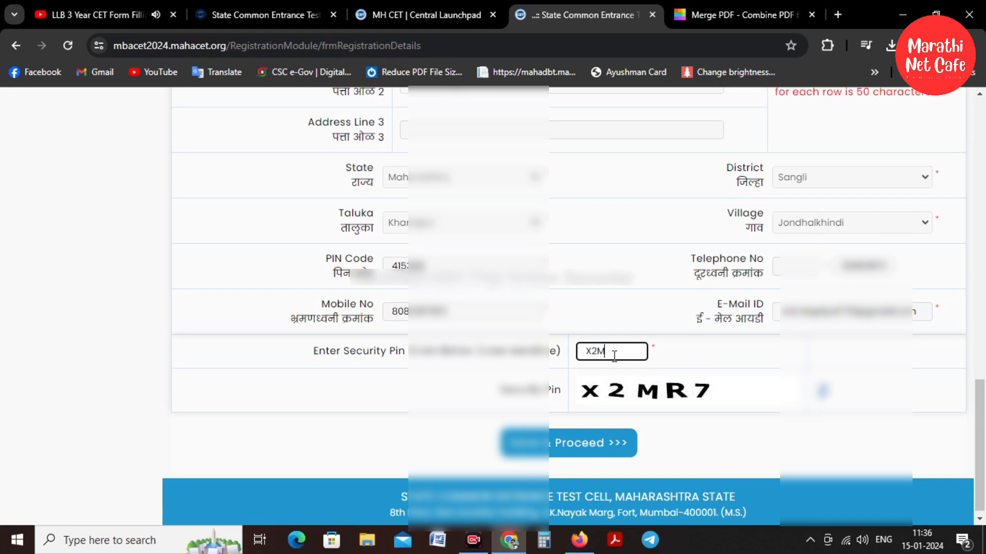
pyautogui.write('7')
pyautogui.click(553, 454)
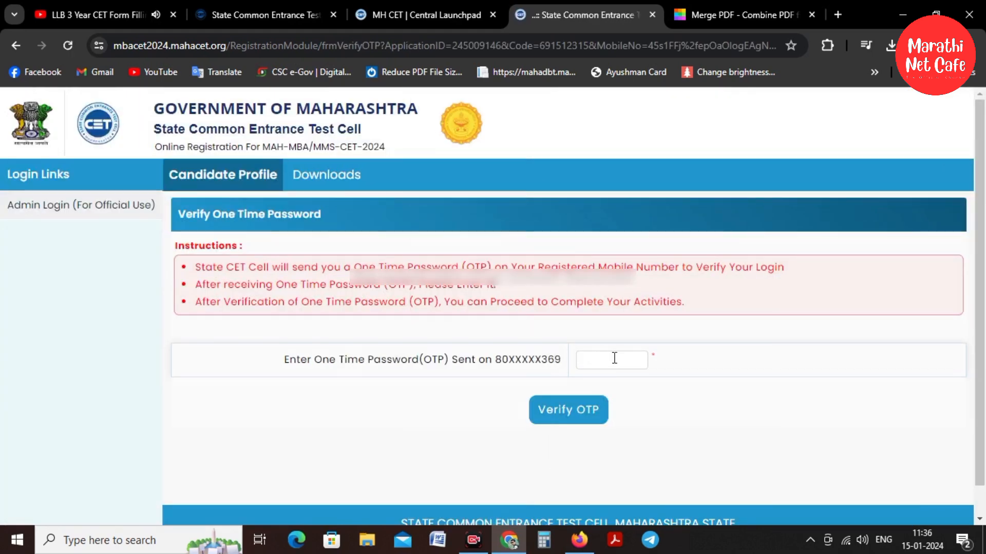
# Enter the one-time password received on the mobile and verify it
pyautogui.click(615, 359)
pyautogui.click(779, 406)
pyautogui.click(624, 352)
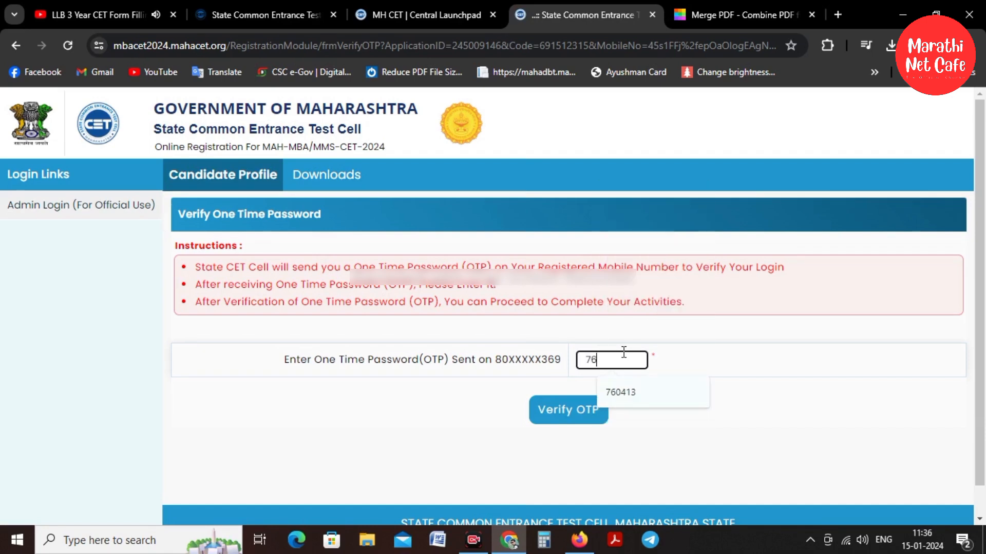
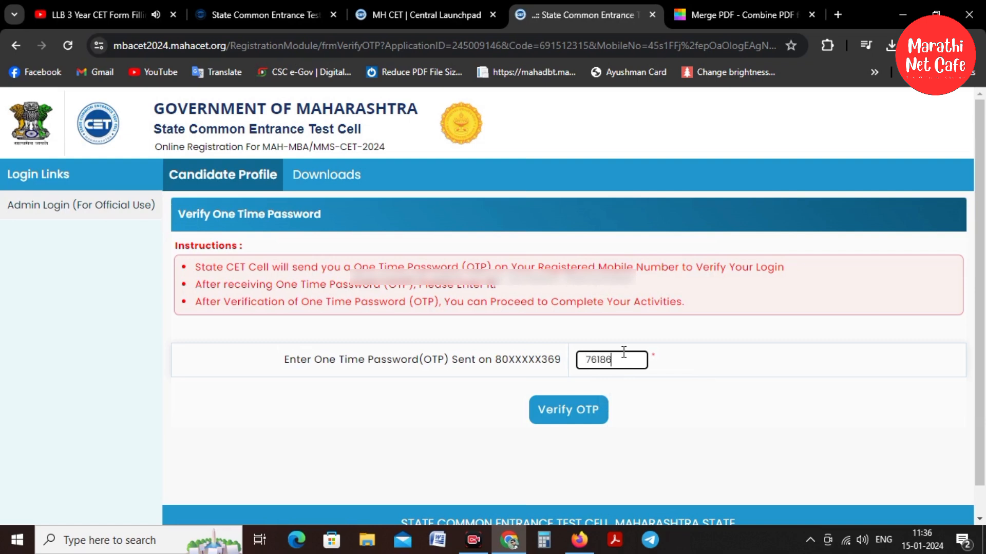
pyautogui.click(569, 421)
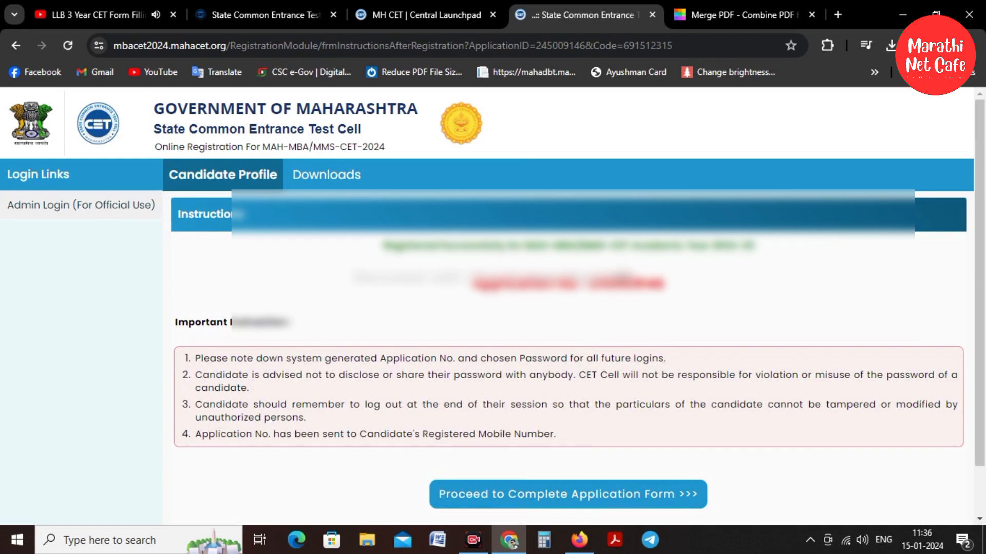
# Note the application number, then proceed to complete the application form
pyautogui.doubleClick(623, 280)
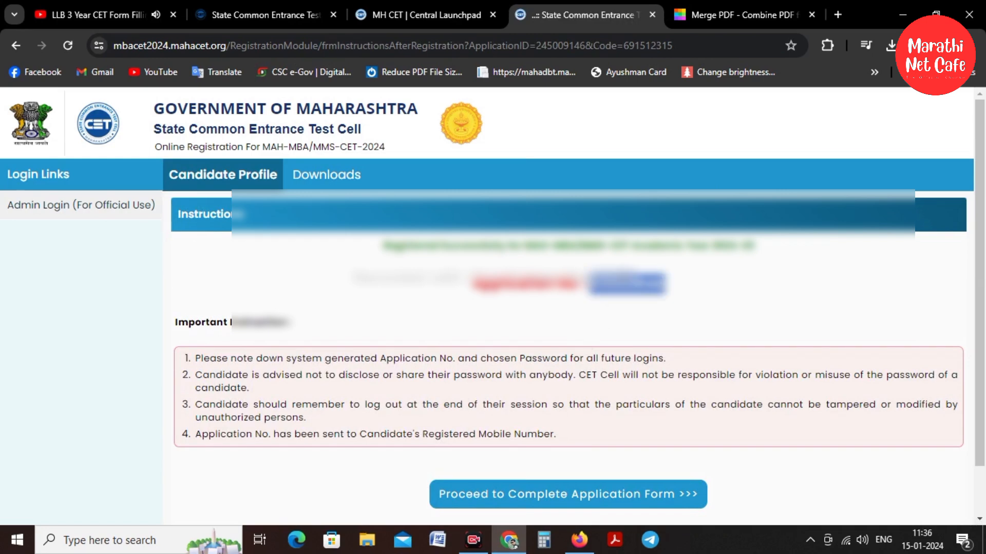
pyautogui.click(639, 313)
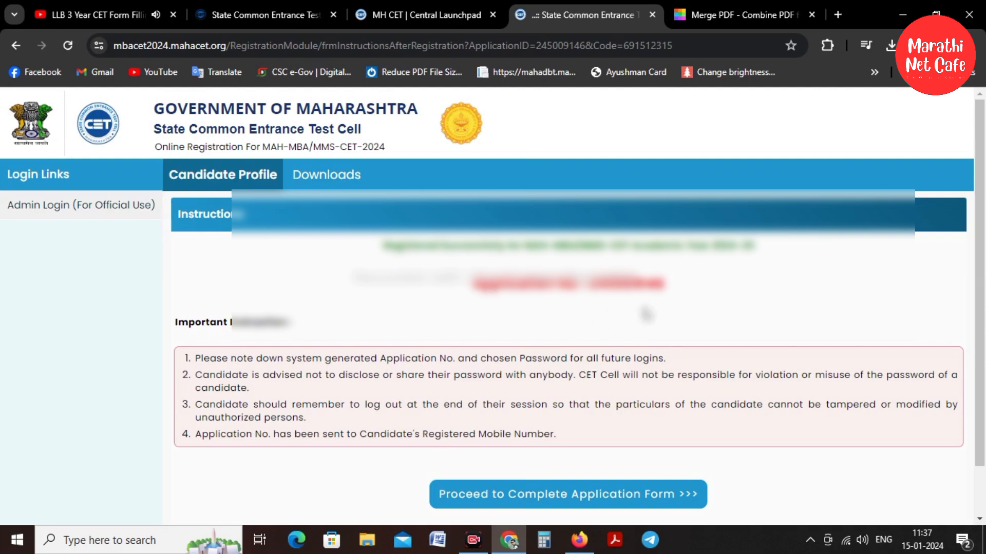
pyautogui.click(613, 497)
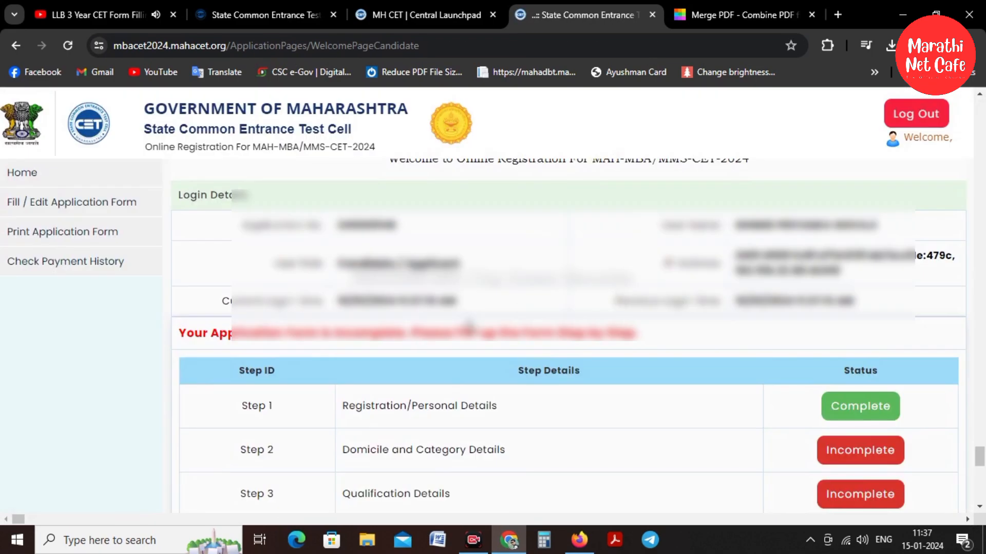
# Open the incomplete Step 2, Domicile and Category Details, from the step table
pyautogui.scroll(-3, 303, 407)
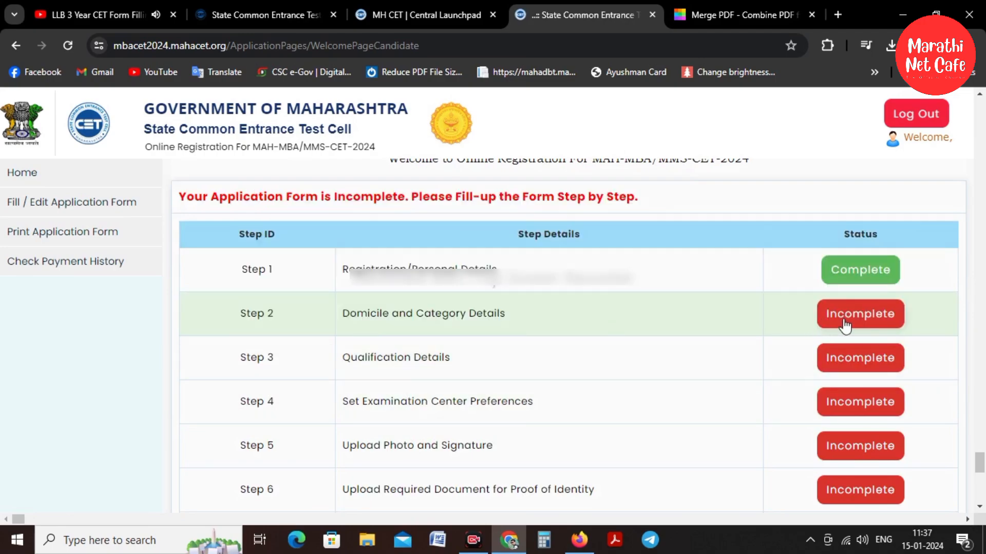
pyautogui.click(845, 324)
pyautogui.scroll(-15, 778, 308)
pyautogui.scroll(-15, 780, 314)
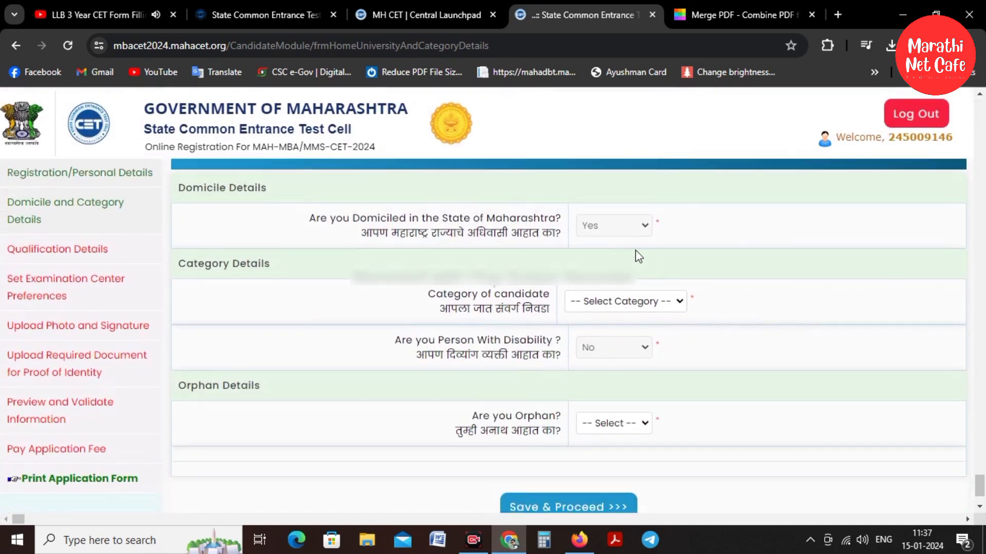
# Set the candidate category to Open and answer No to EWS
pyautogui.click(593, 303)
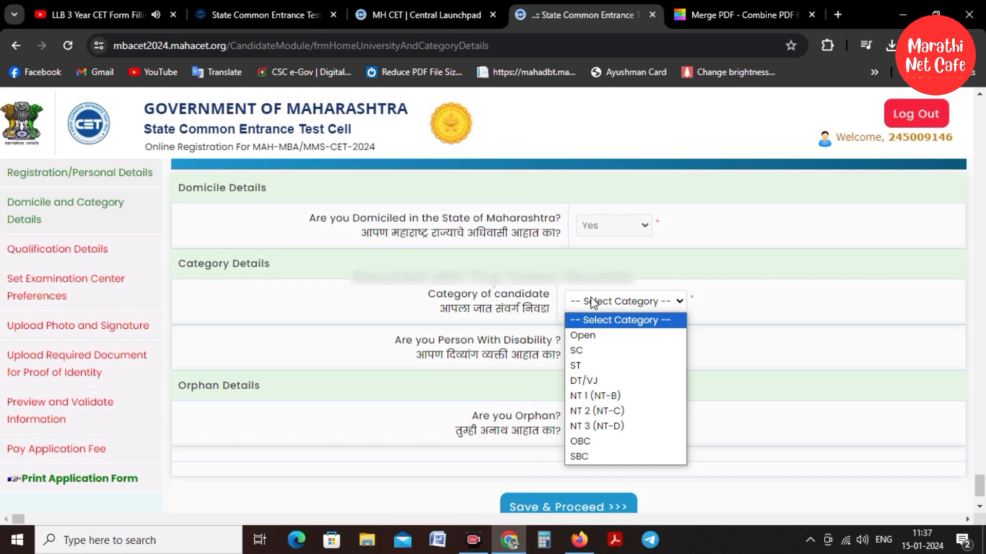
pyautogui.click(606, 335)
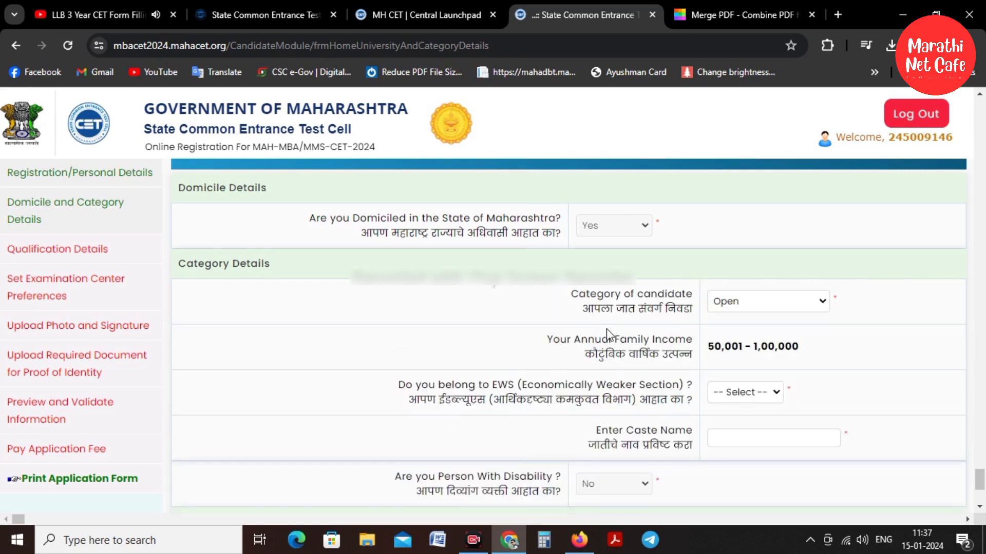
pyautogui.click(750, 397)
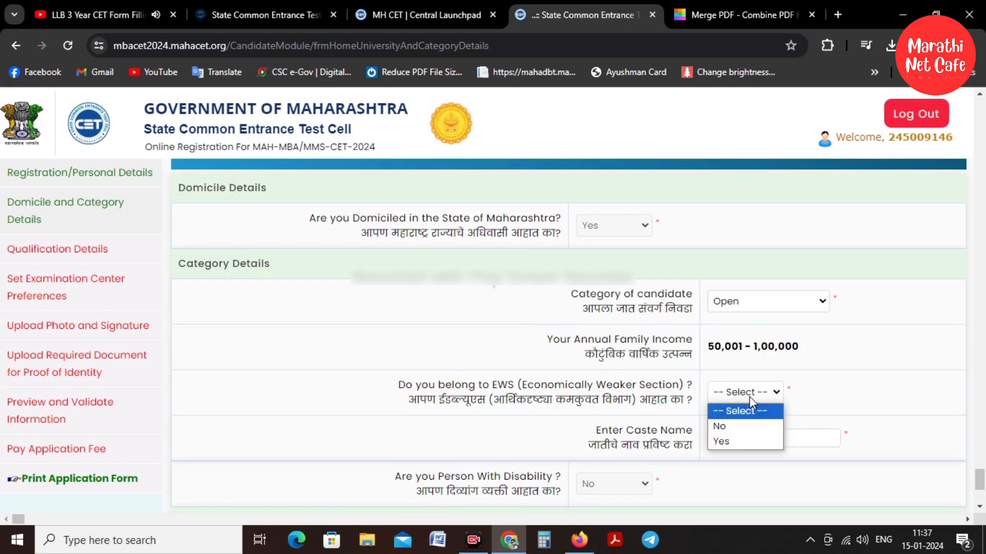
pyautogui.click(742, 433)
# Enter caste 'Hindu Maratha', answer No to Orphan, and save the category details
pyautogui.scroll(-1, 644, 371)
pyautogui.click(742, 368)
pyautogui.write('Hind')
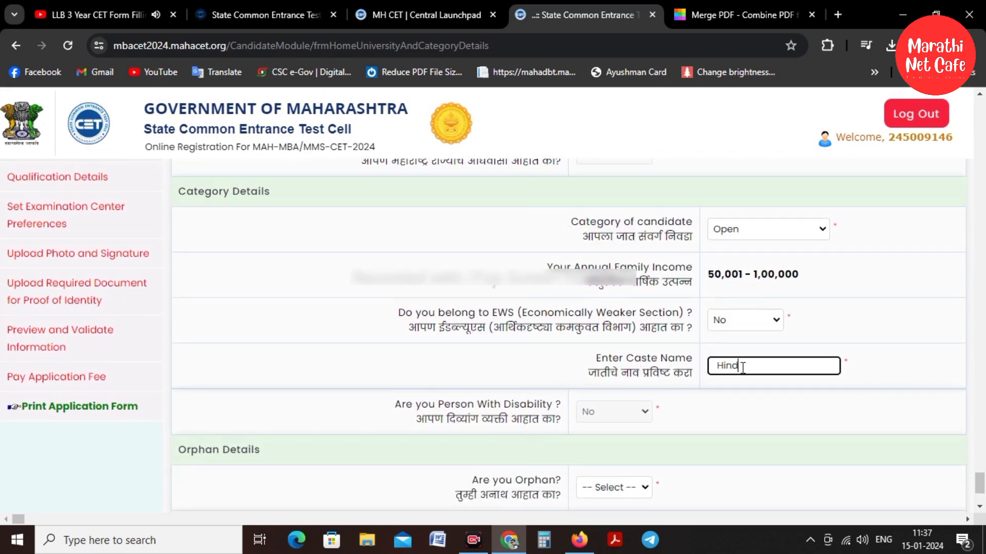
pyautogui.write('u Marathi')
pyautogui.press('BackSpace')
pyautogui.write('a')
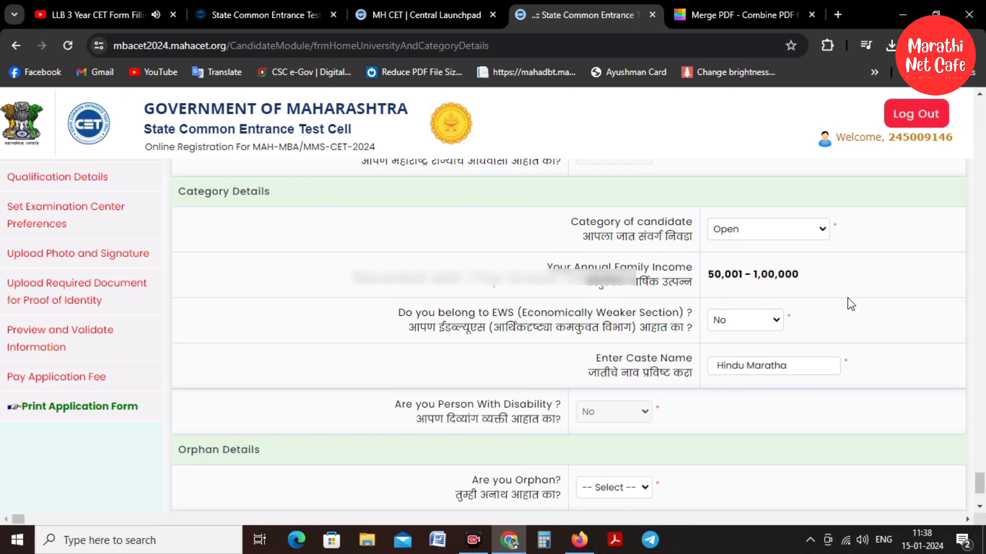
pyautogui.click(847, 303)
pyautogui.scroll(-2, 847, 304)
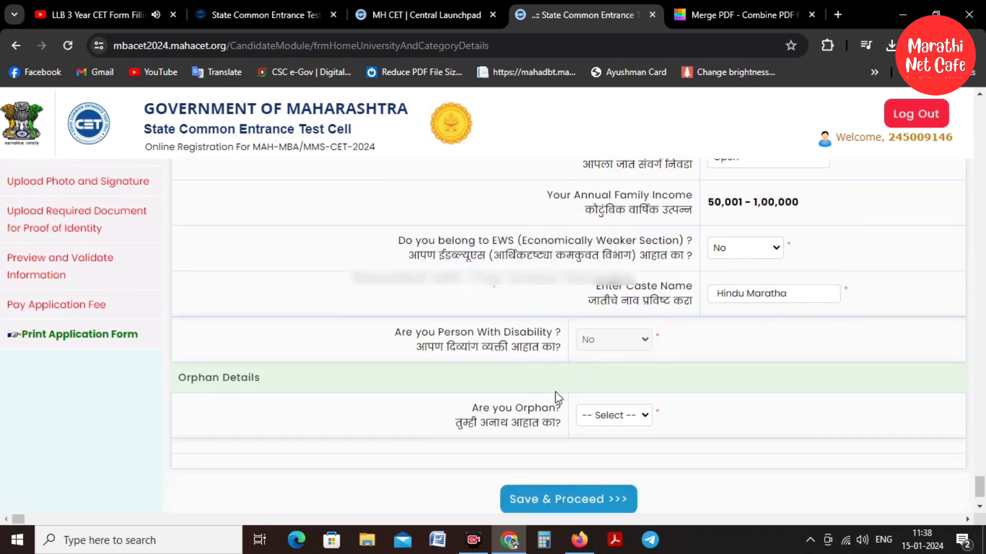
pyautogui.click(608, 419)
pyautogui.click(597, 465)
pyautogui.click(585, 503)
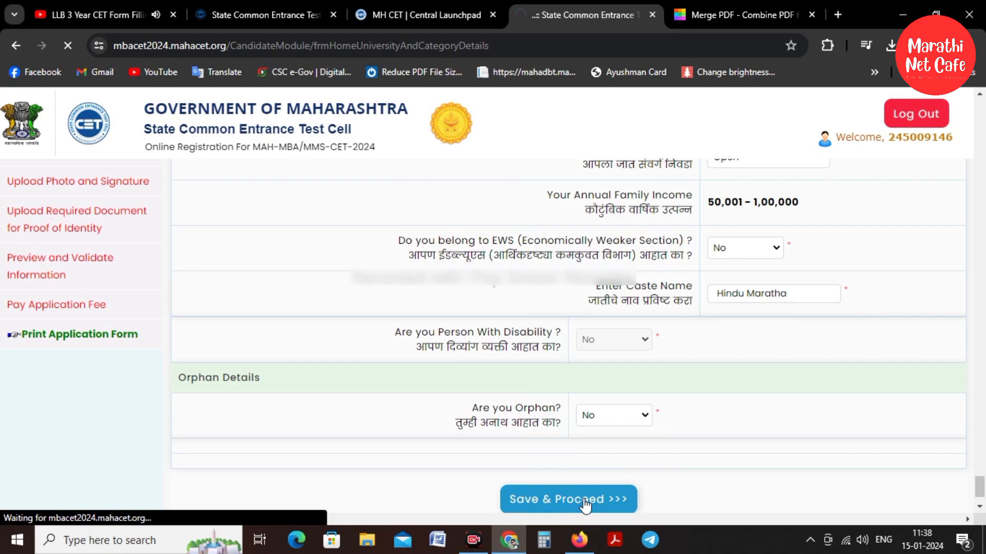
pyautogui.scroll(-5, 586, 506)
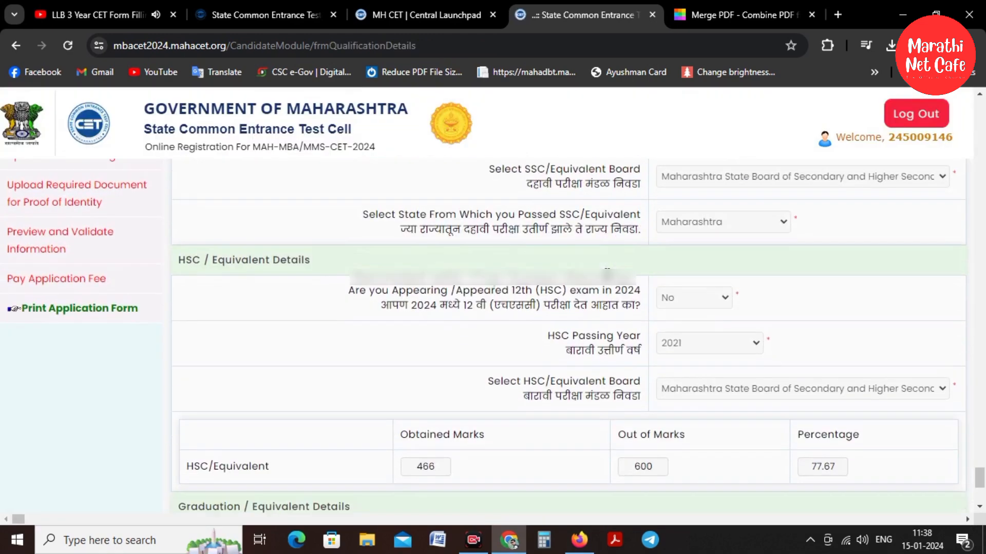
# Set graduation status Appearing, 3-year course duration, B. Com branch, and save
pyautogui.scroll(-1, 569, 333)
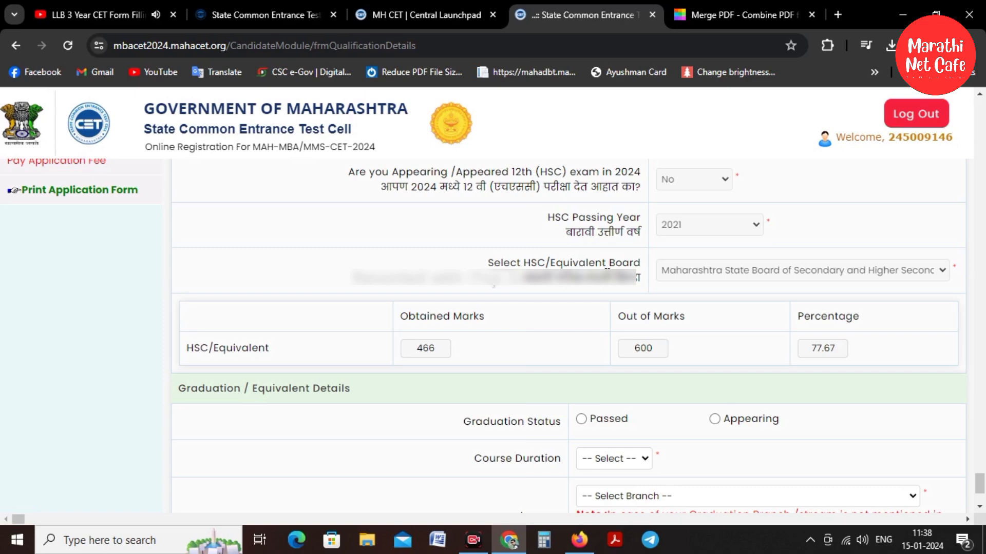
pyautogui.scroll(-1, 569, 308)
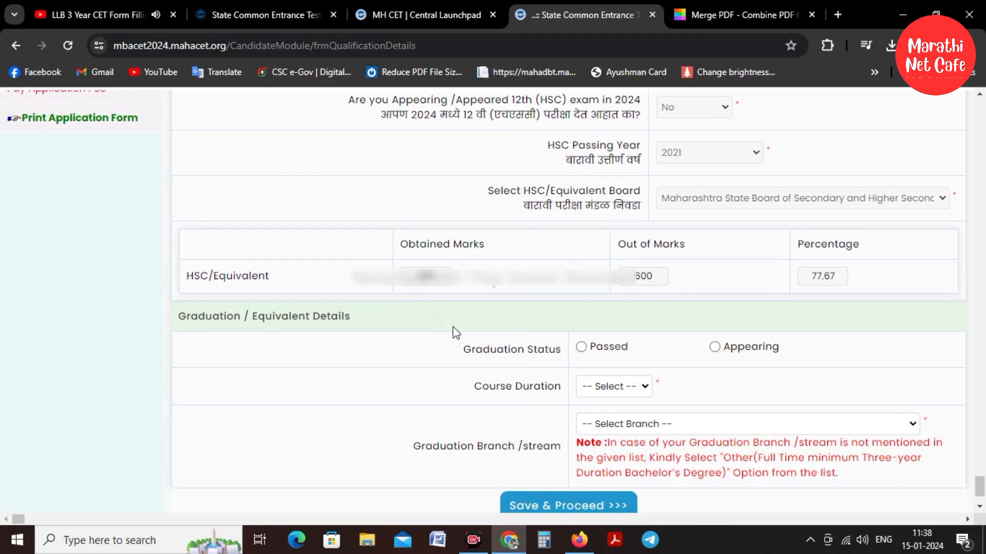
pyautogui.scroll(-1, 493, 323)
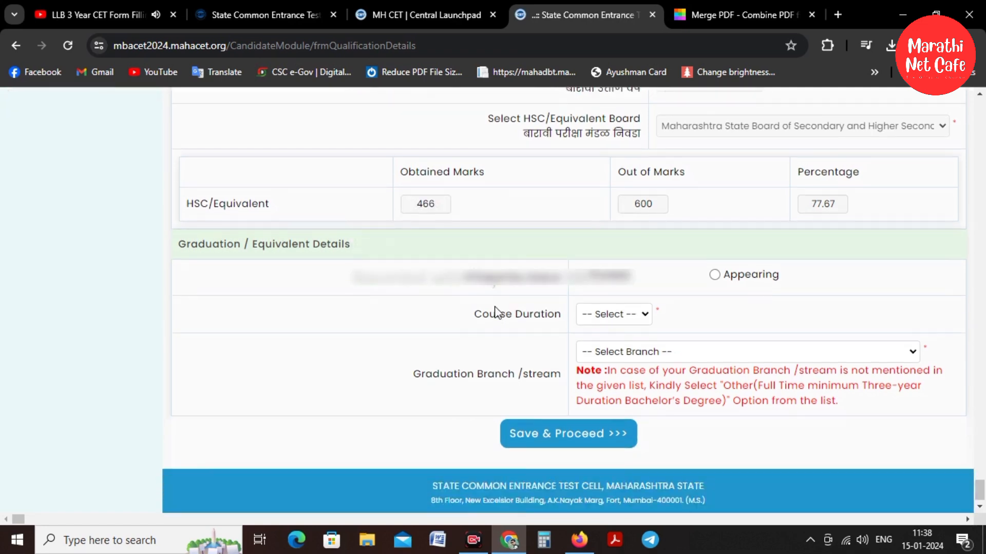
pyautogui.click(583, 276)
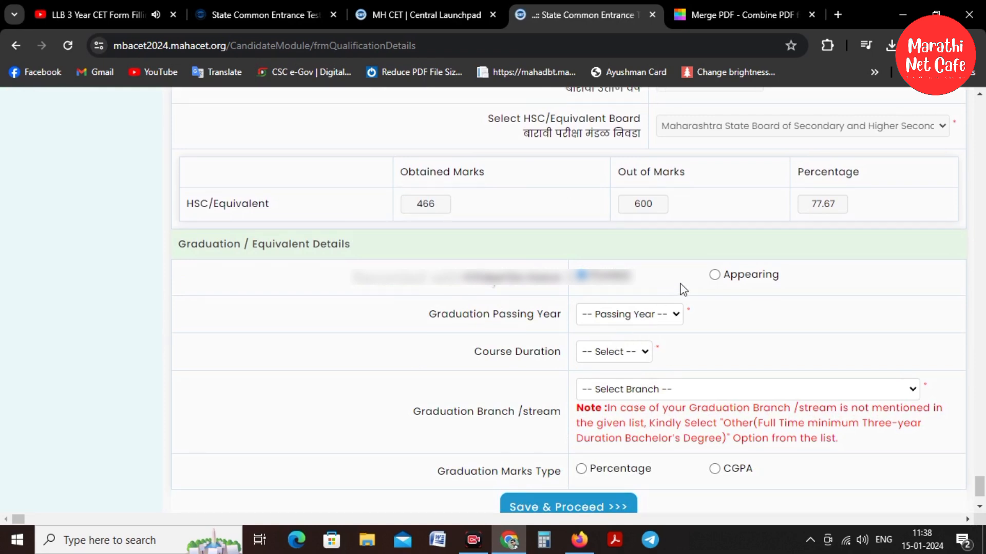
pyautogui.click(715, 276)
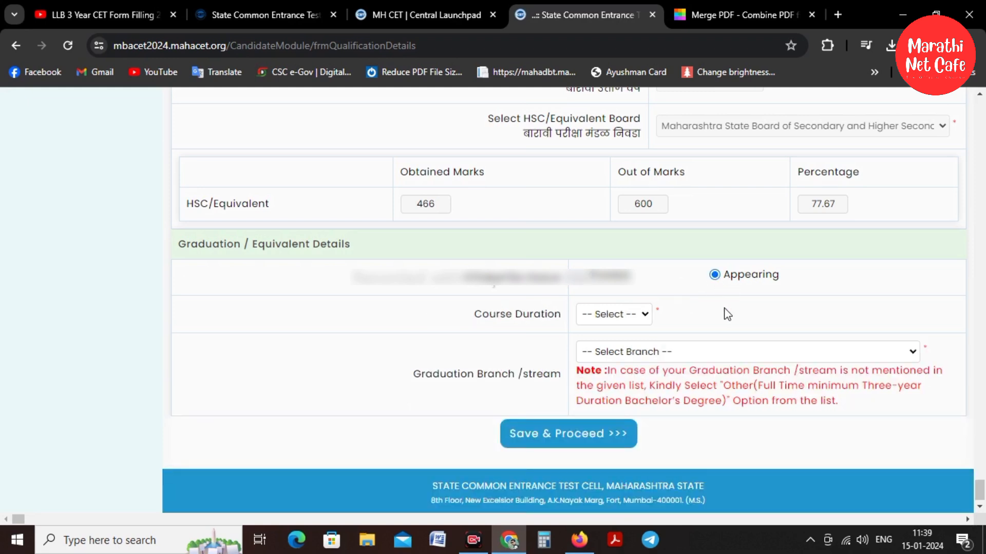
pyautogui.click(621, 313)
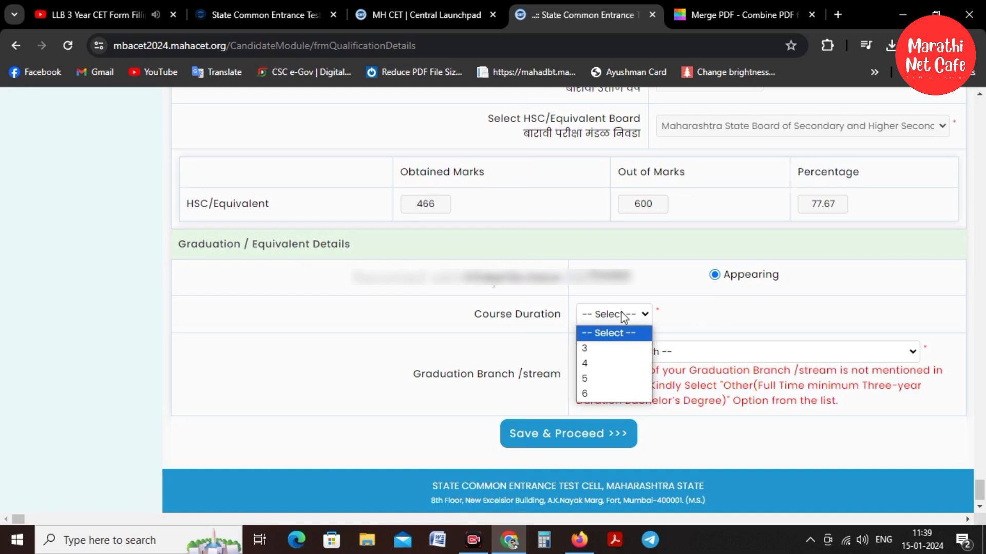
pyautogui.click(595, 348)
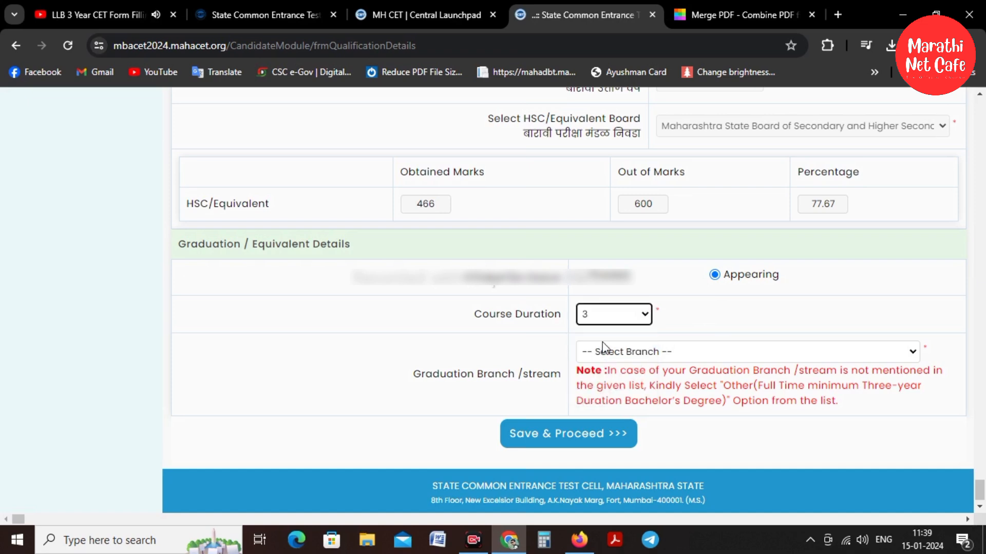
pyautogui.click(627, 352)
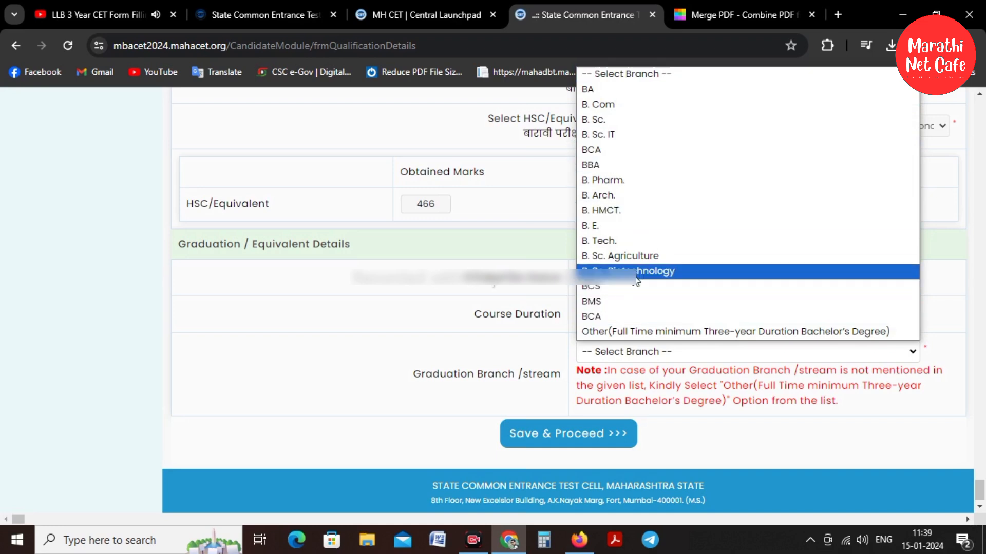
pyautogui.click(603, 104)
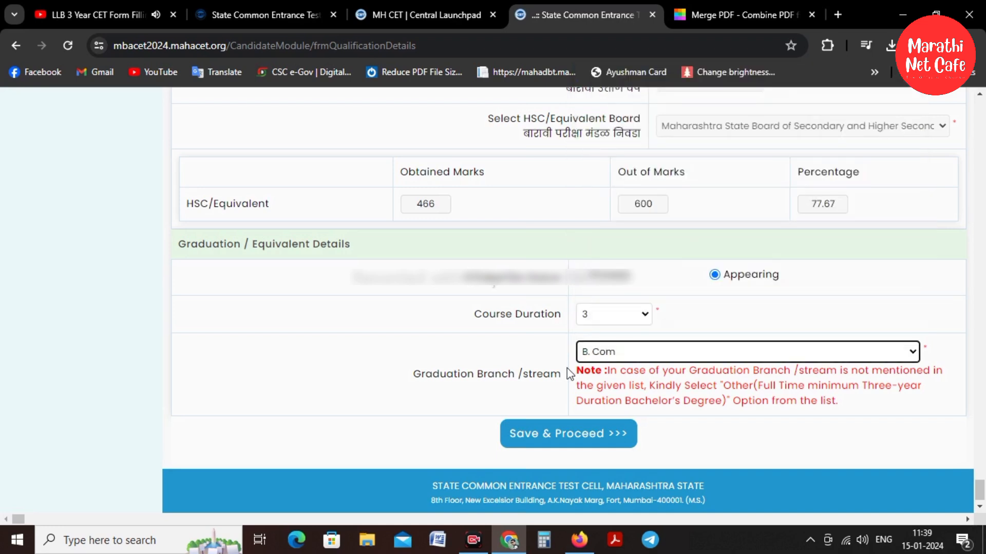
pyautogui.click(540, 443)
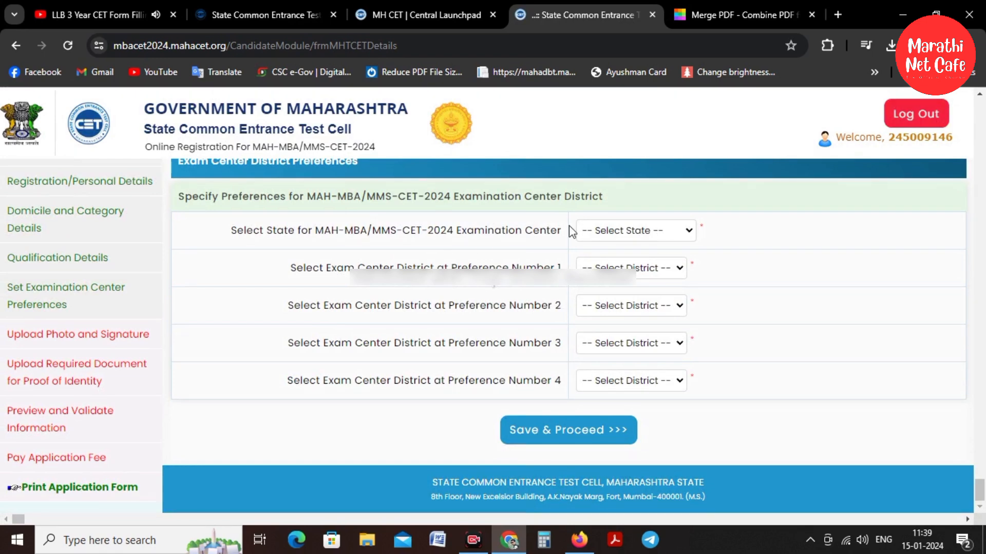
# Choose Maharashtra with Pune, Sangli, Satara and Kolhapur as district preferences 1–4 and save
pyautogui.click(628, 235)
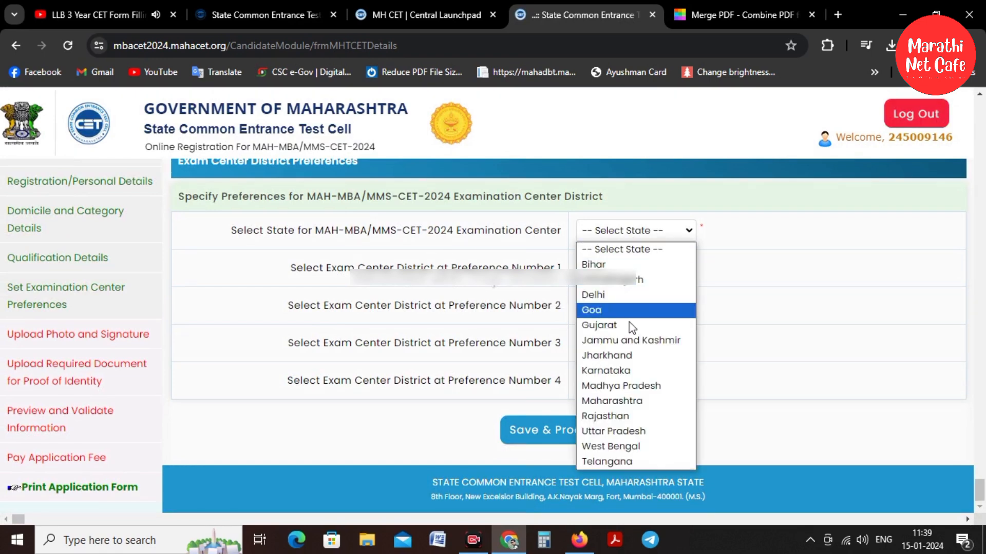
pyautogui.click(637, 401)
pyautogui.click(631, 267)
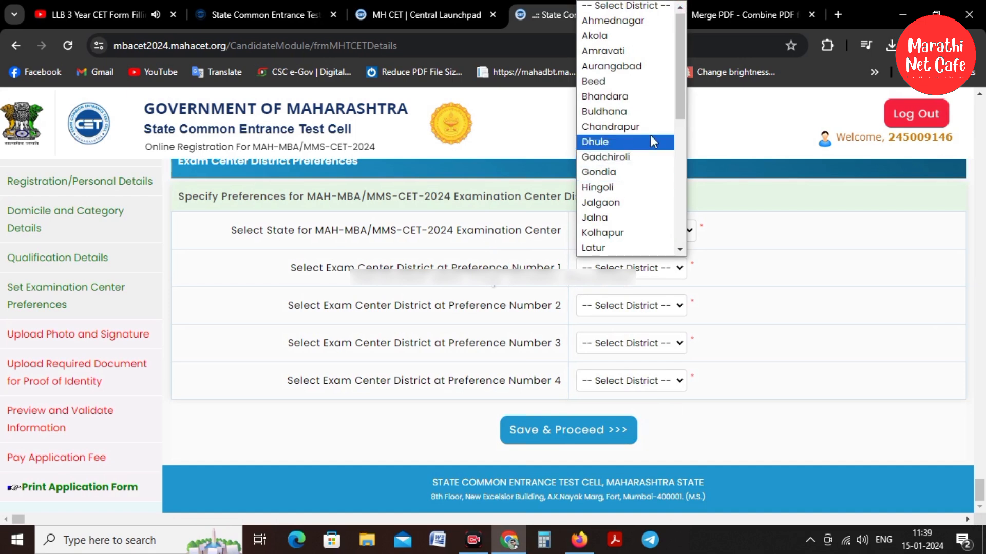
pyautogui.moveTo(678, 91); pyautogui.dragTo(673, 171)
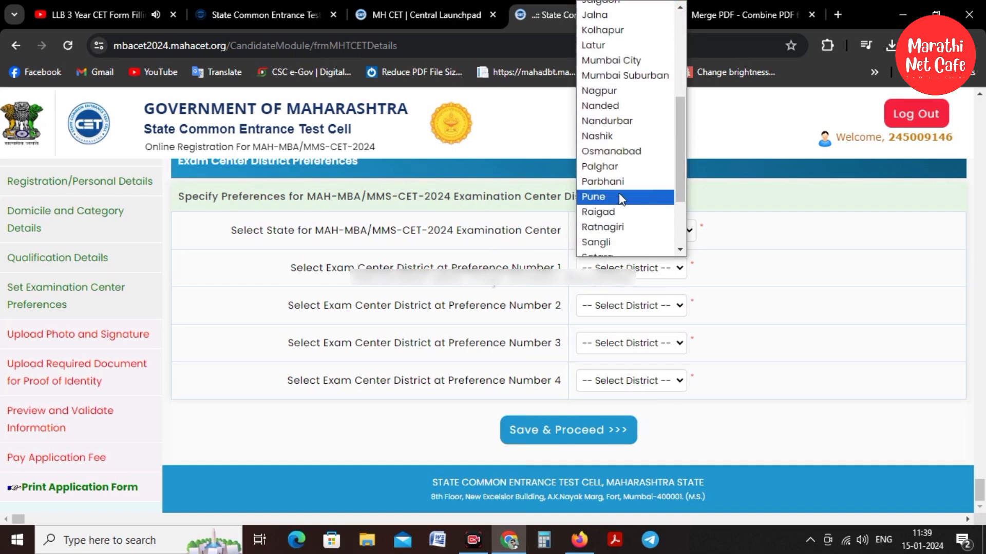
pyautogui.click(627, 190)
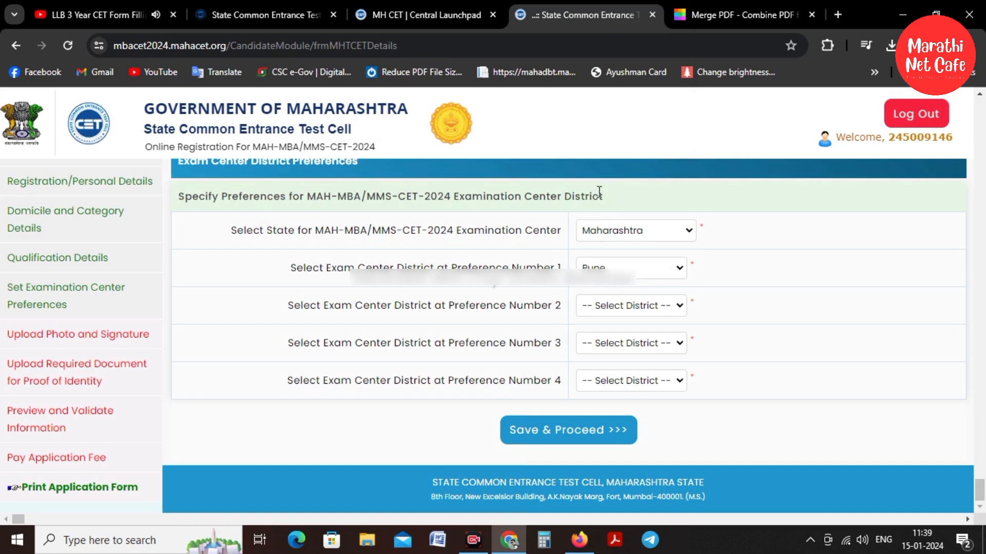
pyautogui.click(614, 306)
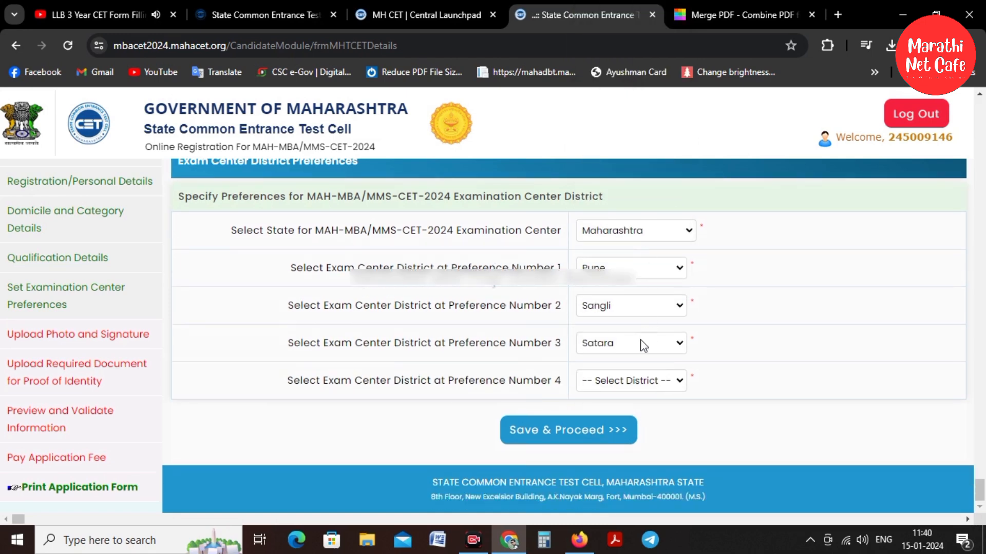
pyautogui.click(632, 381)
pyautogui.scroll(-3, 640, 154)
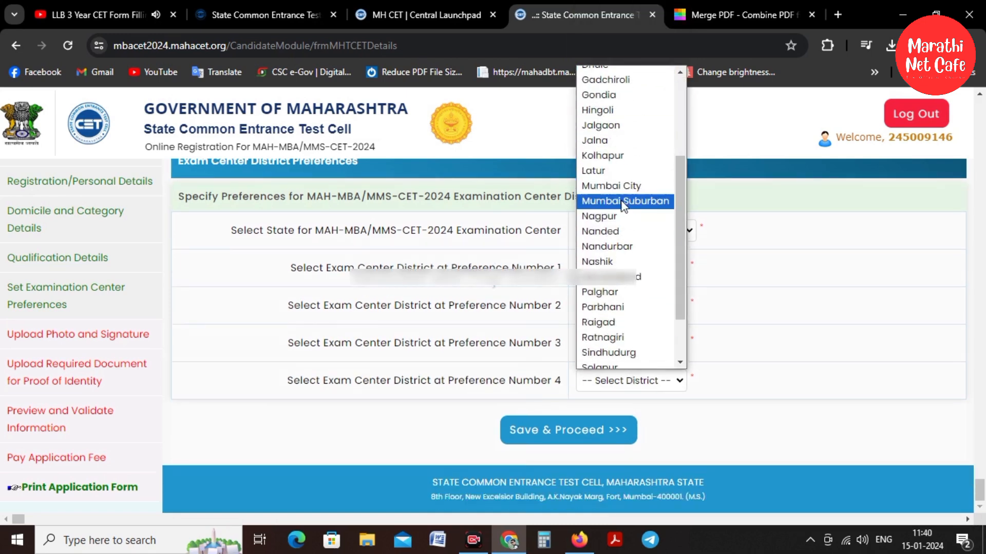
pyautogui.click(624, 158)
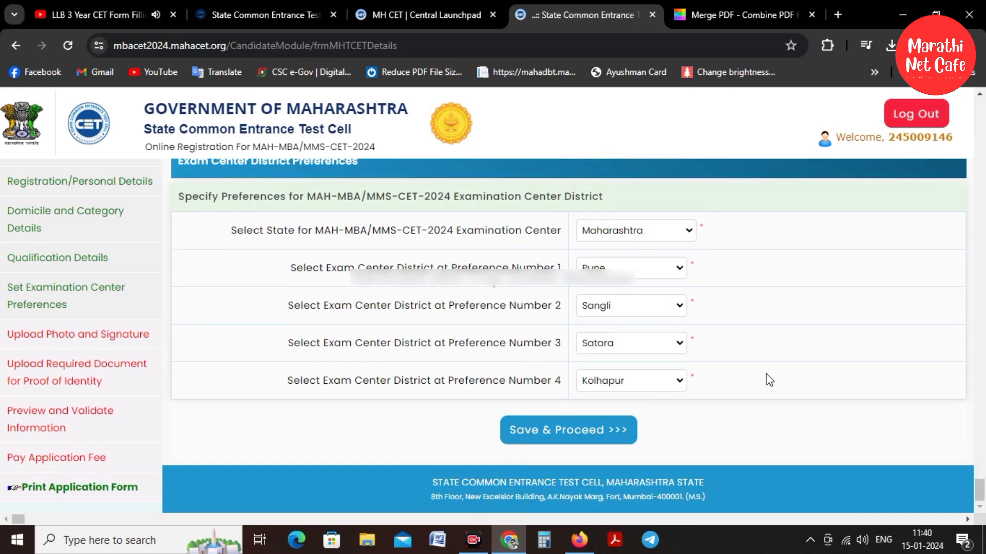
pyautogui.click(578, 432)
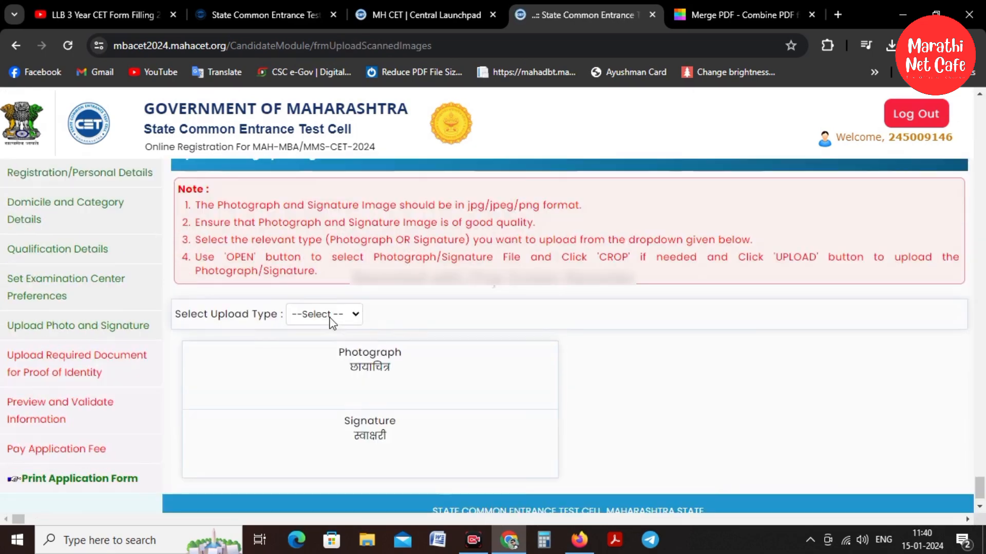
pyautogui.click(326, 316)
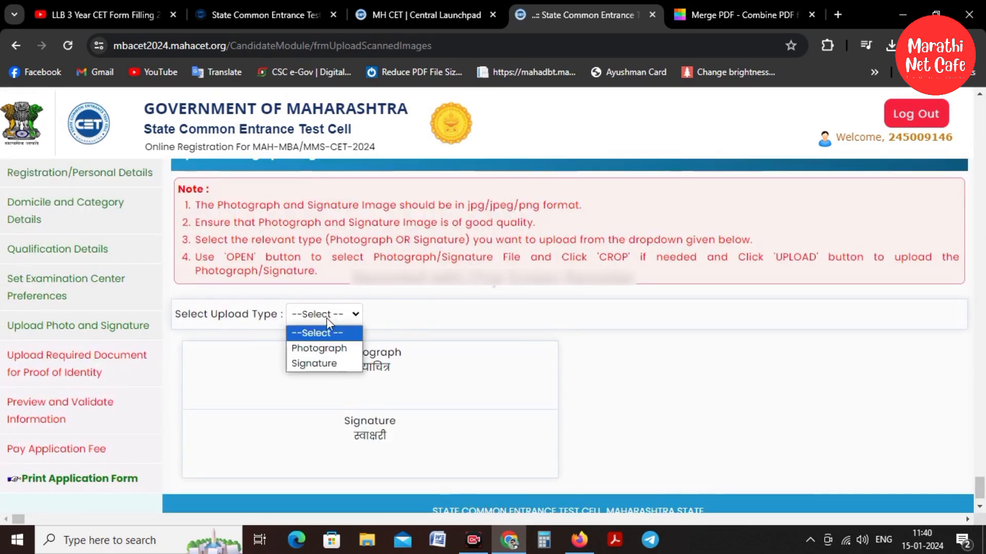
# Choose Photograph as the upload type and load the passport photo image file
pyautogui.click(331, 349)
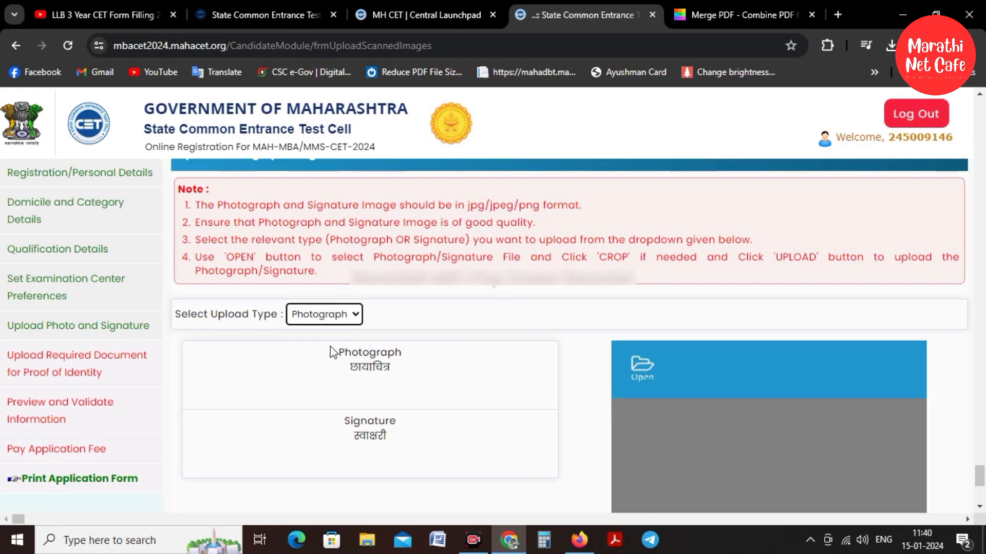
pyautogui.scroll(-2, 636, 330)
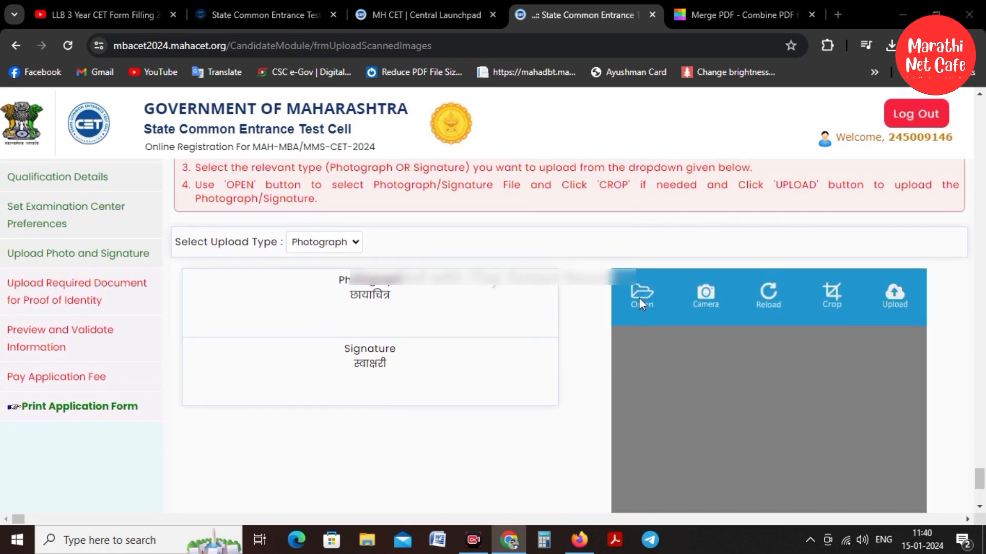
pyautogui.click(641, 295)
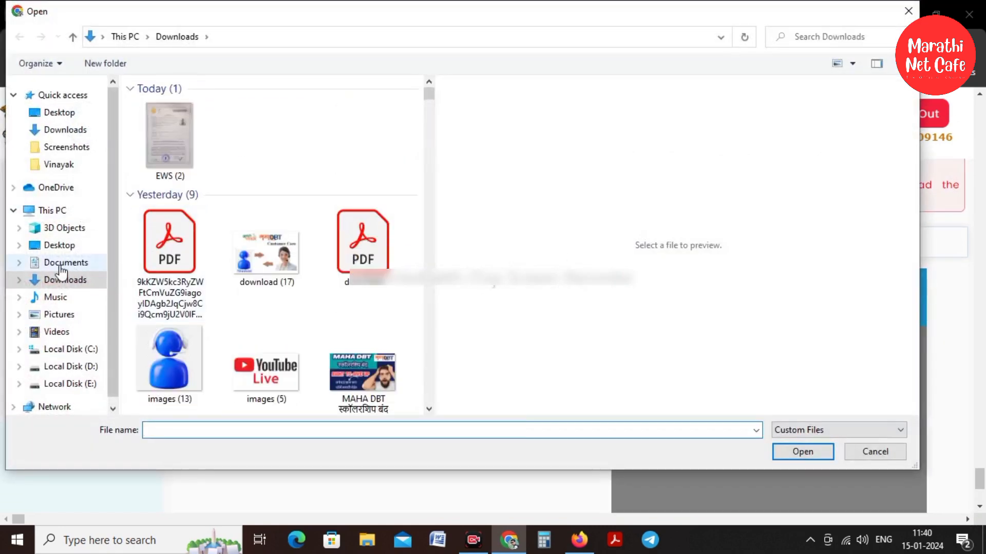
pyautogui.click(850, 70)
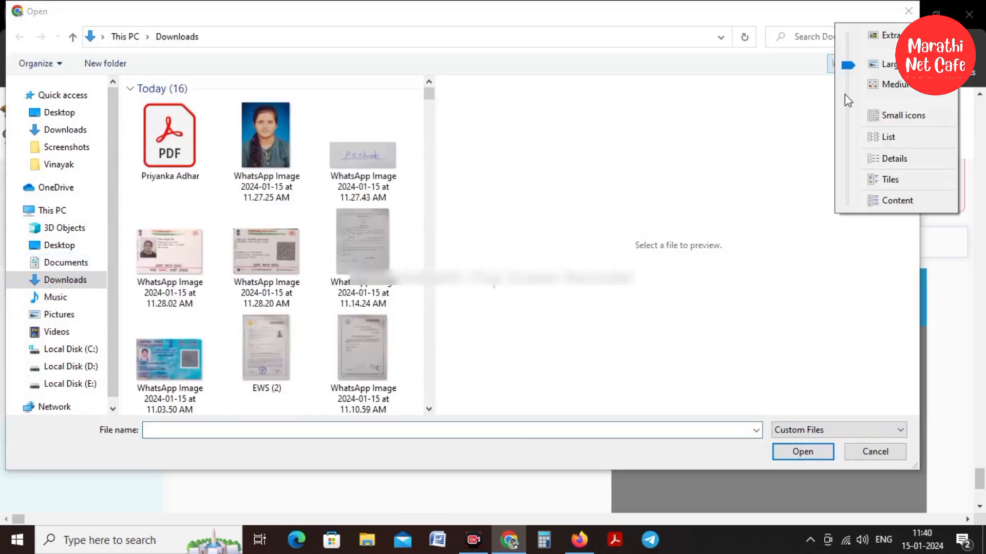
pyautogui.click(873, 86)
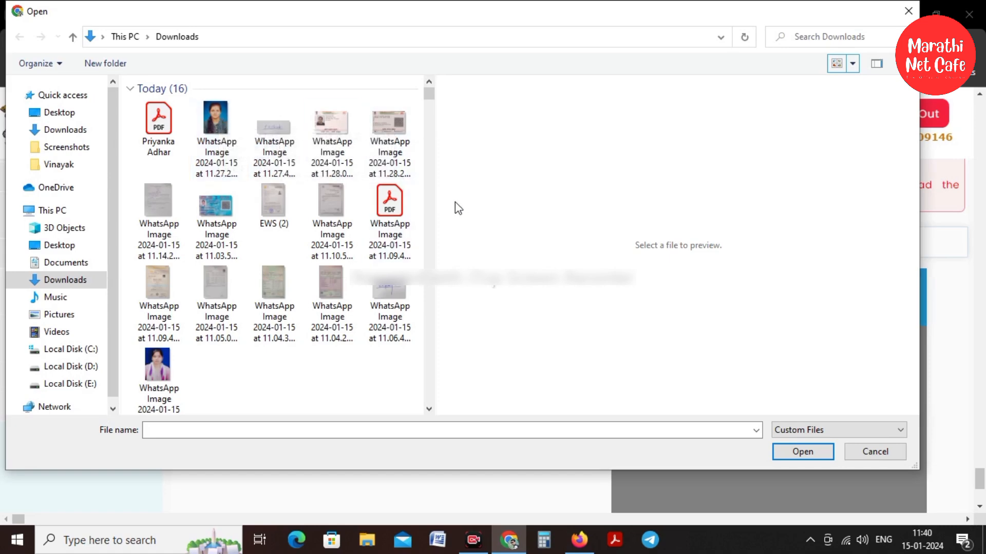
pyautogui.scroll(-5, 434, 208)
pyautogui.moveTo(435, 208); pyautogui.dragTo(841, 205)
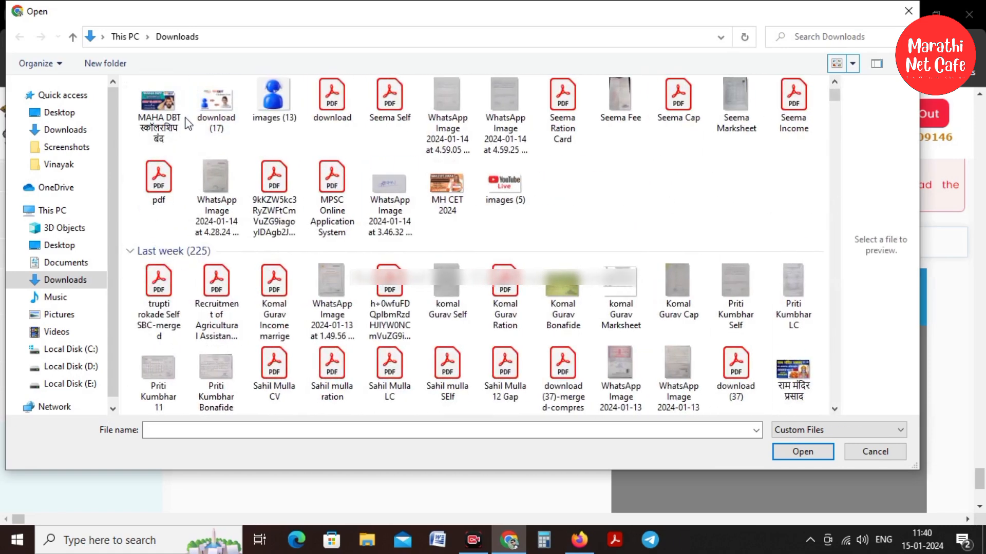
pyautogui.scroll(5, 372, 204)
pyautogui.click(230, 123)
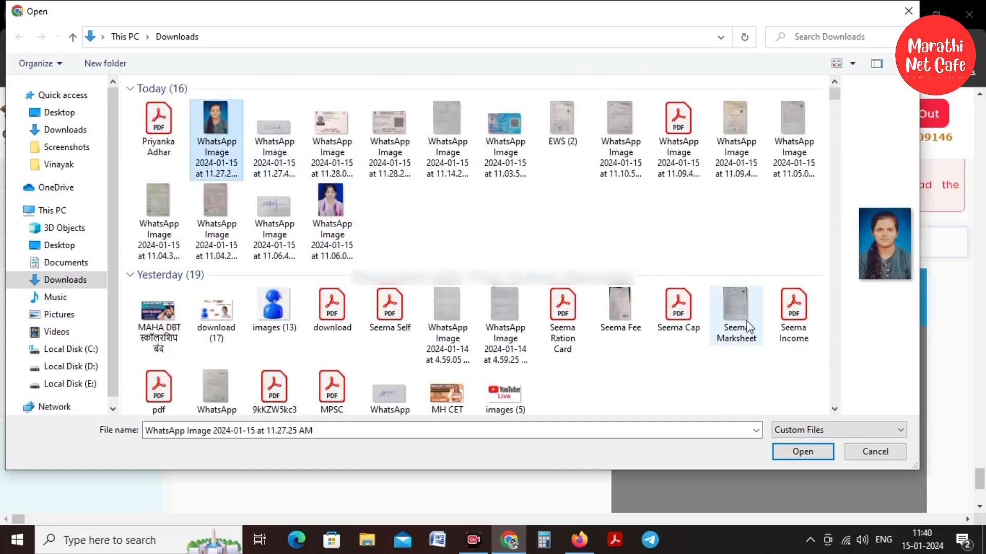
pyautogui.click(805, 454)
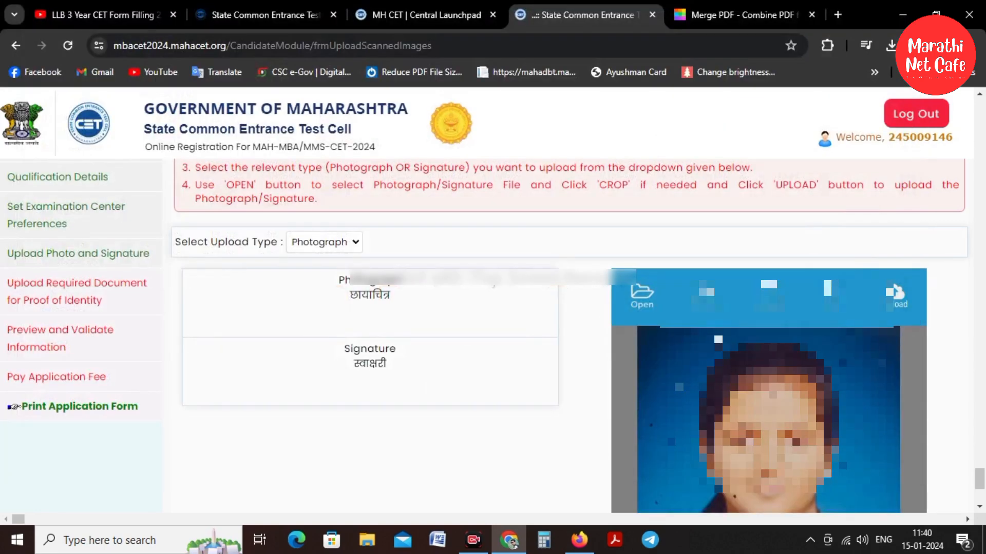
# Crop the photo to its top and left edges and upload it
pyautogui.scroll(-1, 733, 348)
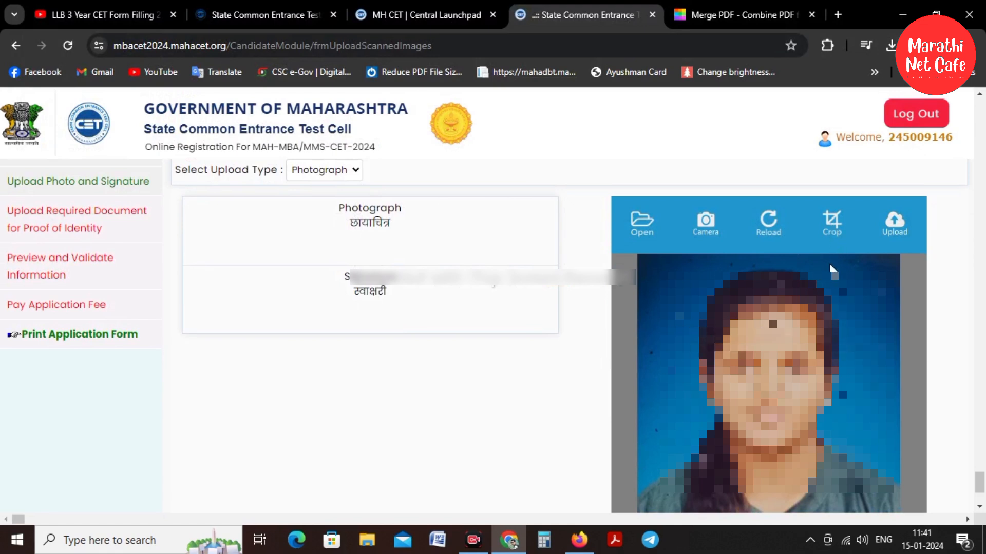
pyautogui.click(831, 222)
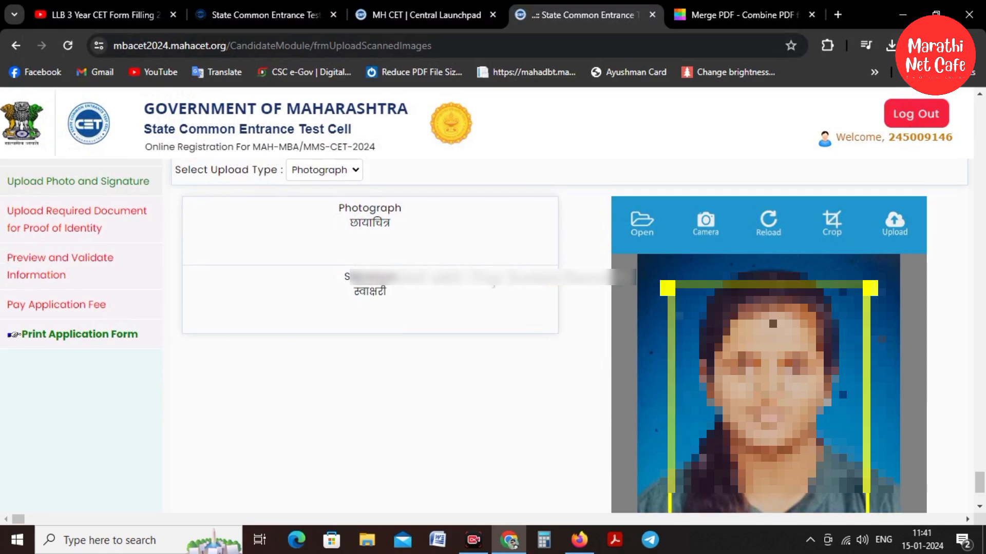
pyautogui.moveTo(889, 272); pyautogui.dragTo(891, 260)
pyautogui.moveTo(670, 260); pyautogui.dragTo(646, 261)
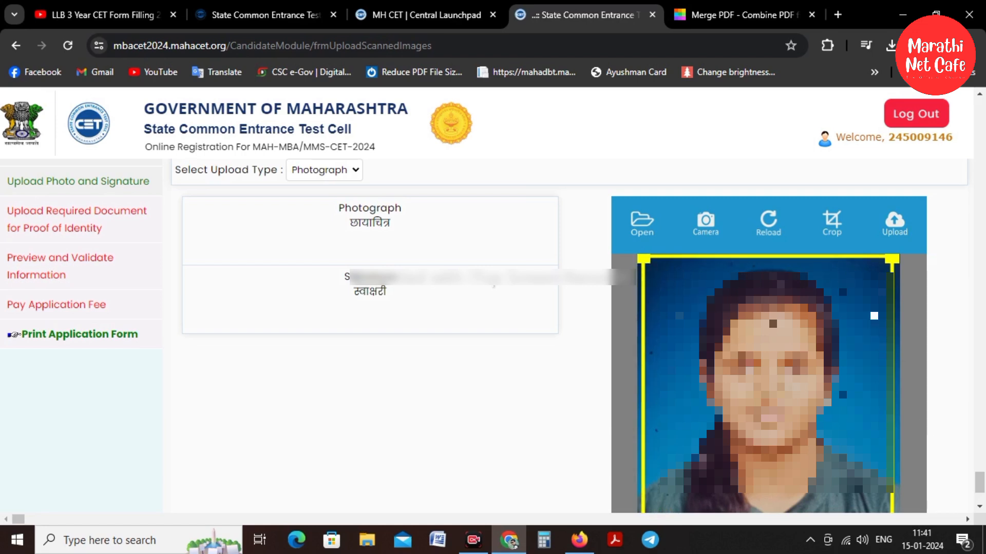
pyautogui.click(829, 214)
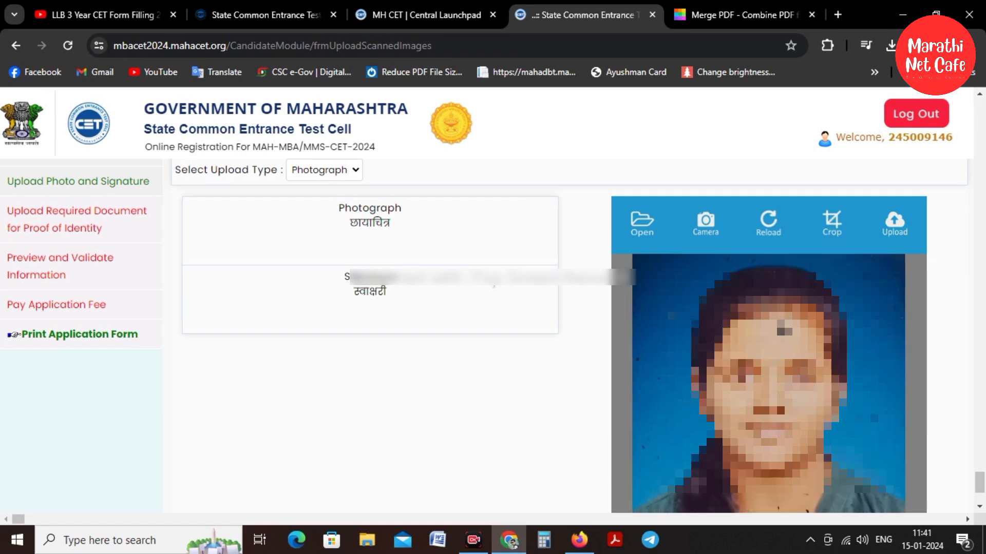
pyautogui.click(895, 221)
# Load the signature image, crop it, and upload it as Signature
pyautogui.click(324, 177)
pyautogui.click(312, 226)
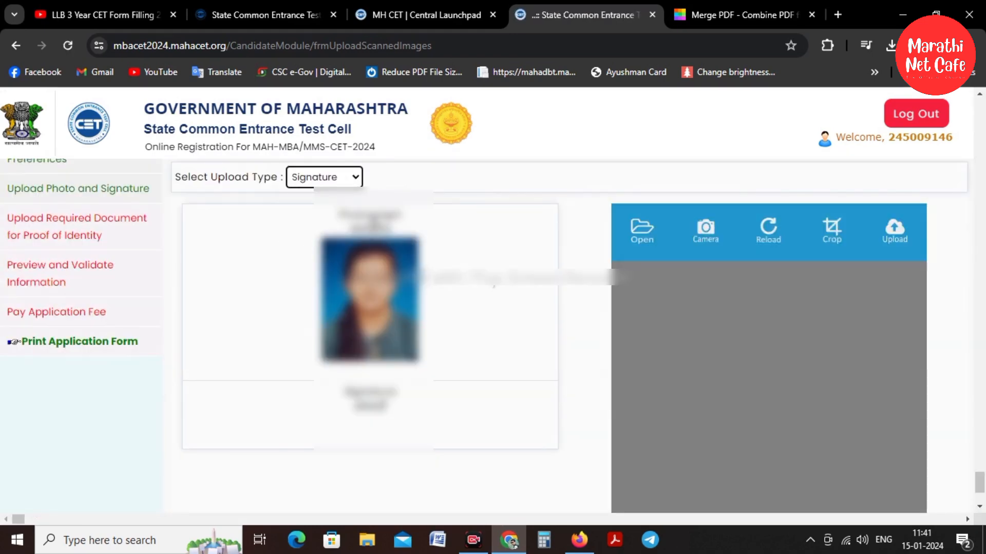
pyautogui.click(638, 229)
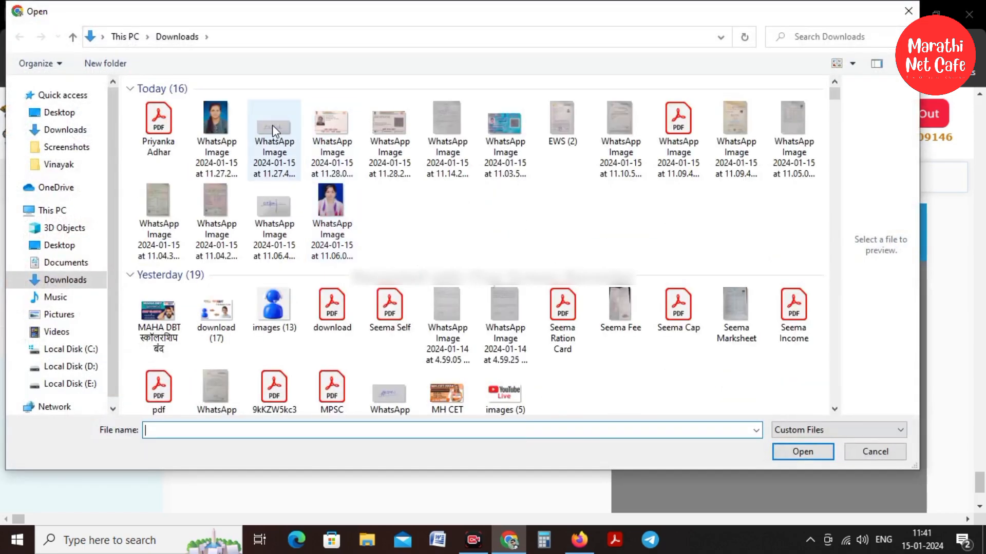
pyautogui.click(272, 125)
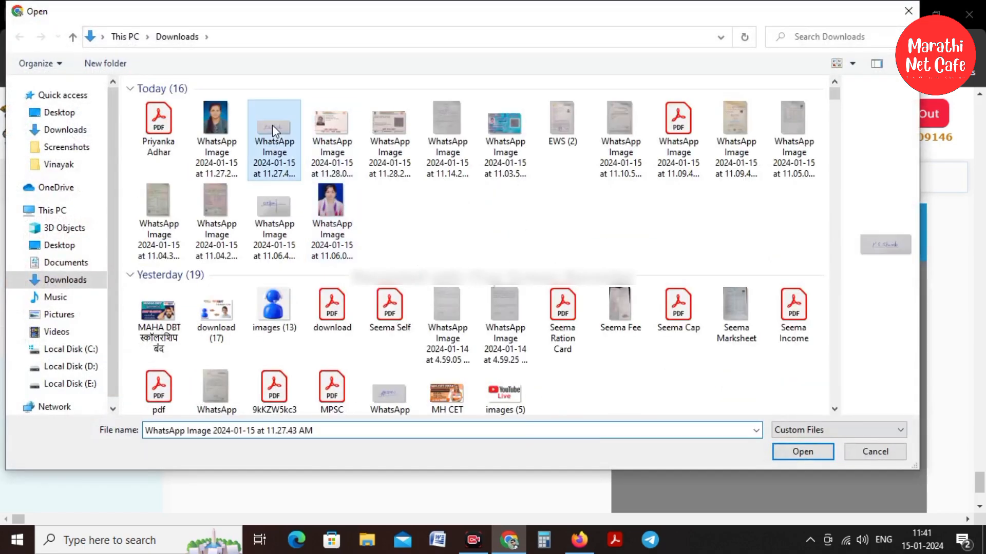
pyautogui.click(803, 452)
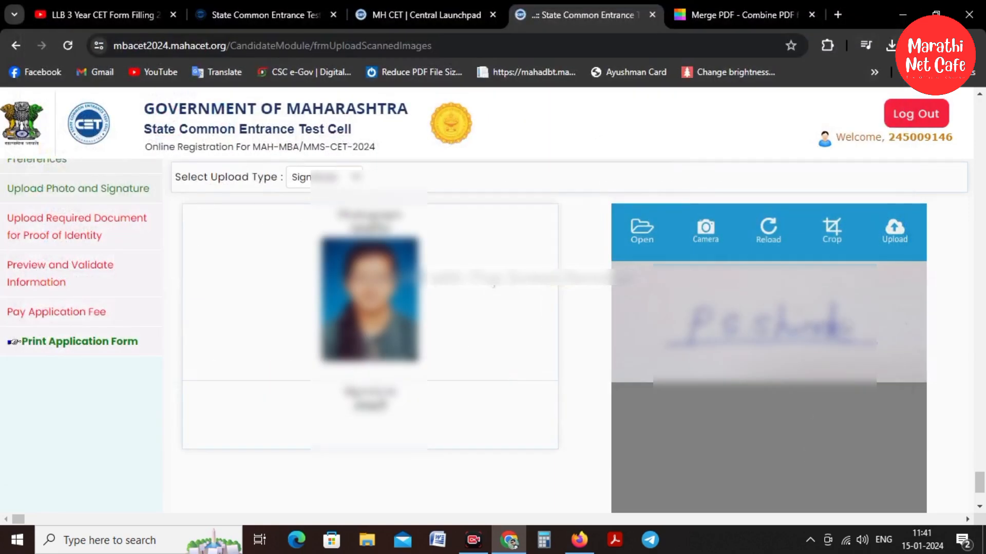
pyautogui.click(832, 228)
pyautogui.moveTo(902, 358); pyautogui.dragTo(913, 369)
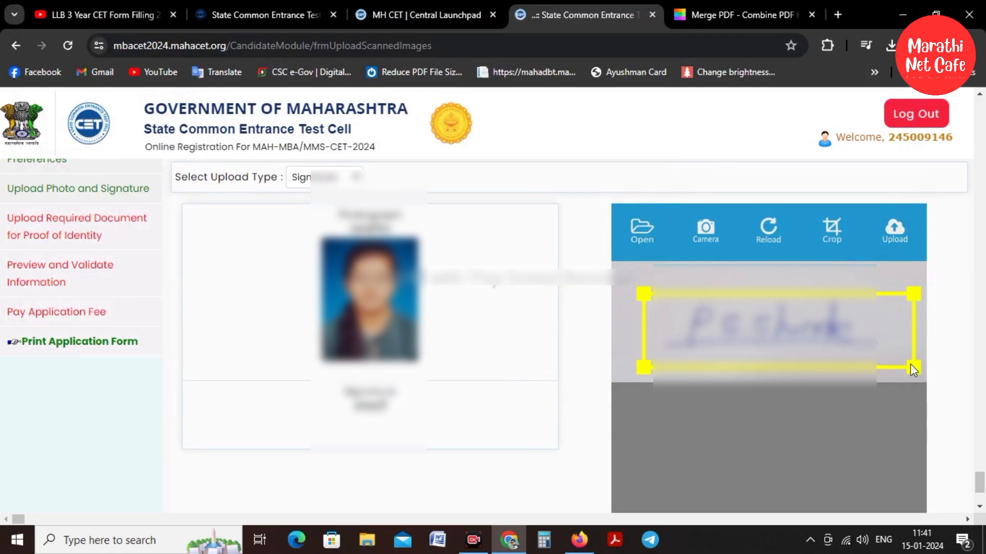
pyautogui.moveTo(644, 294); pyautogui.dragTo(625, 274)
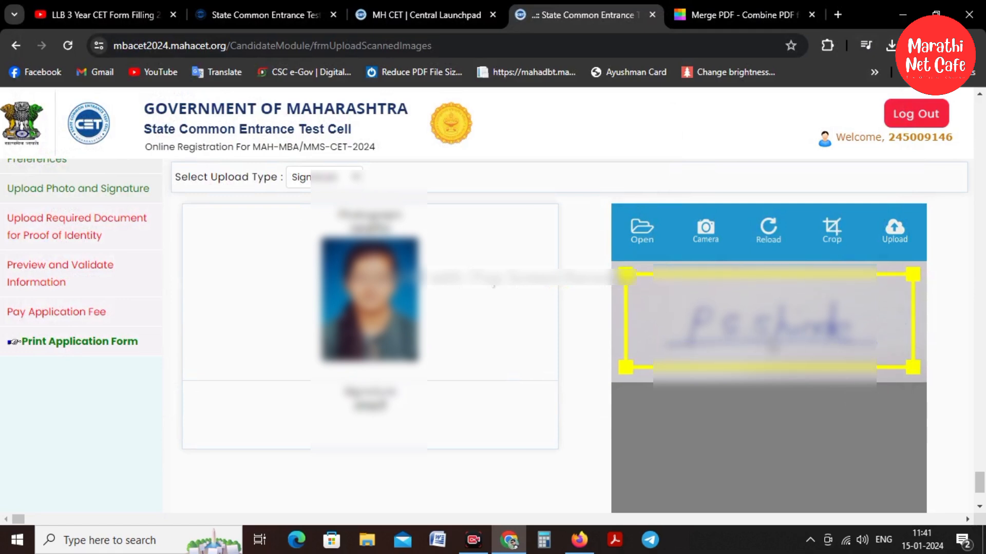
pyautogui.moveTo(913, 367); pyautogui.dragTo(916, 368)
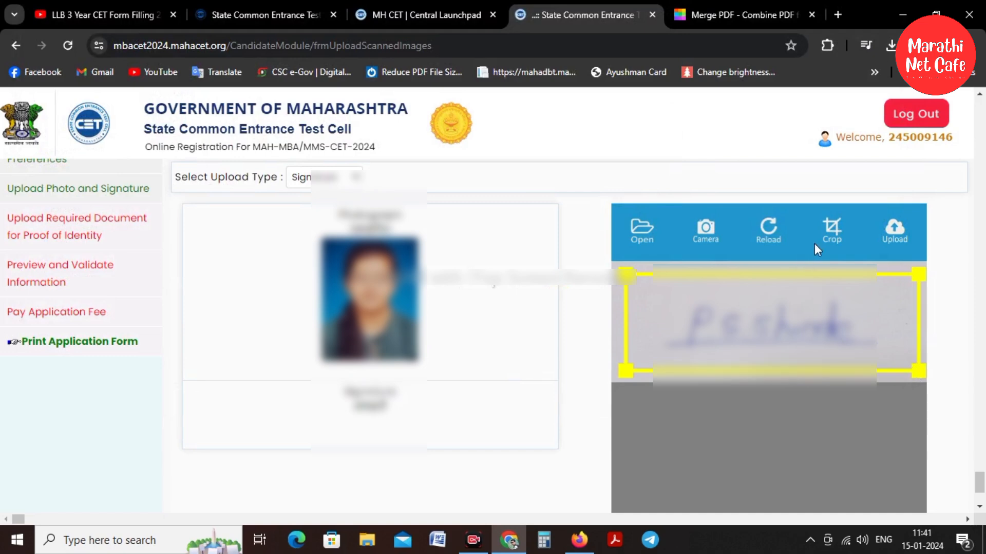
pyautogui.click(834, 229)
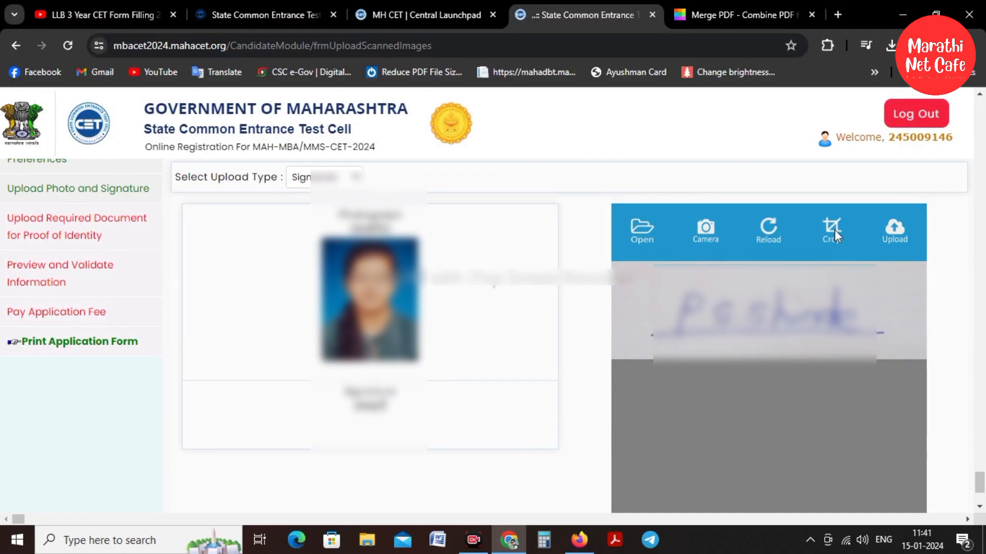
pyautogui.click(898, 223)
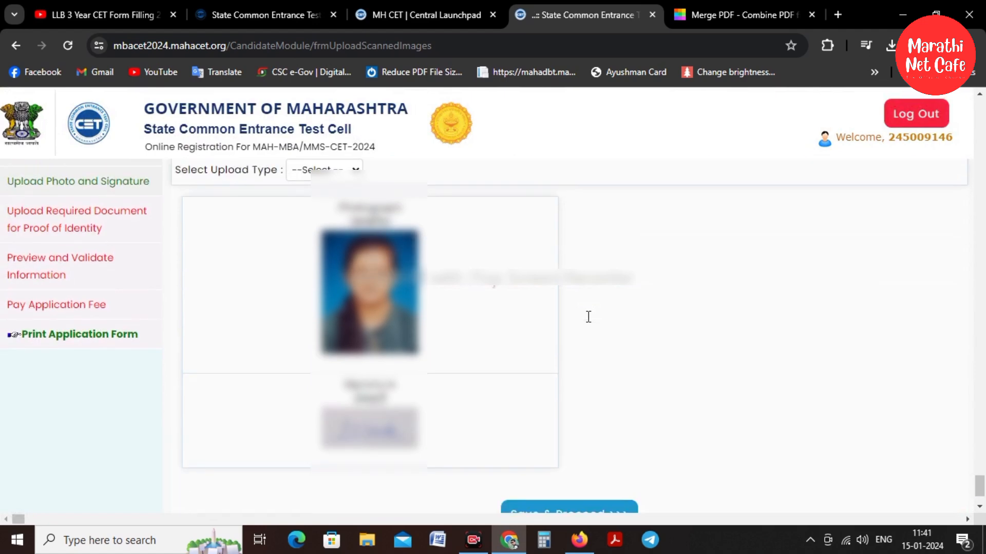
# Save the photo and signature uploads and continue
pyautogui.scroll(-2, 509, 280)
pyautogui.click(537, 429)
pyautogui.click(535, 342)
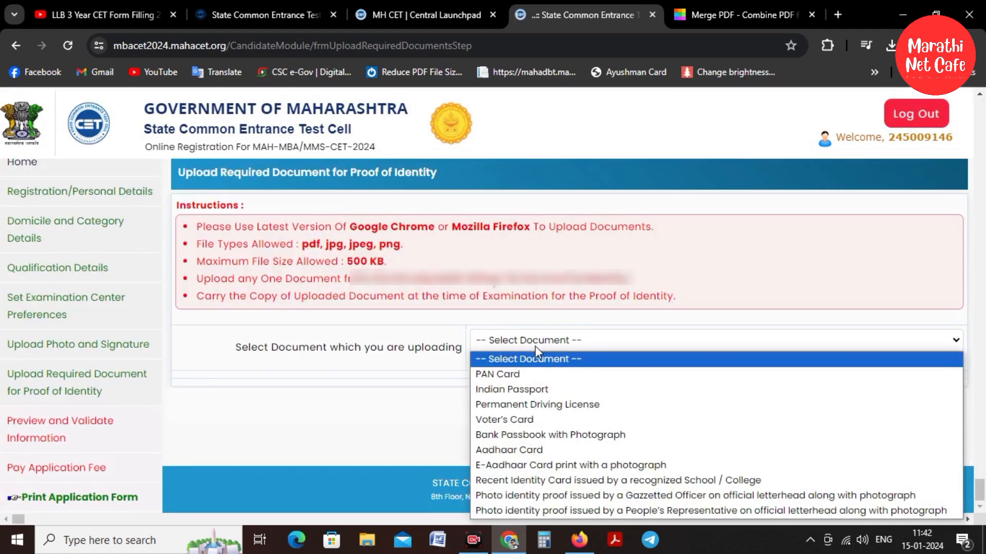
# Choose Aadhaar Card as the identity document and upload the Aadhaar PDF from Downloads
pyautogui.click(519, 450)
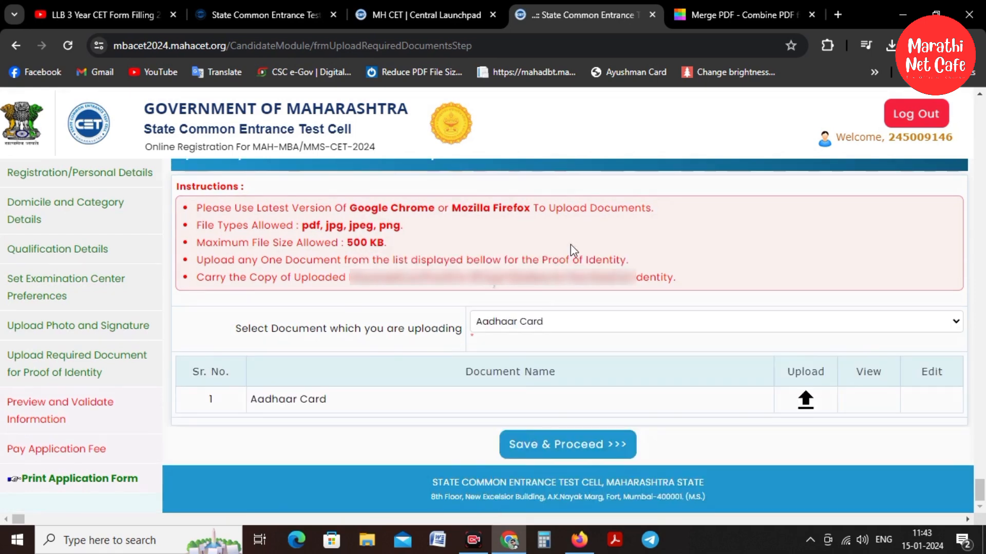
pyautogui.click(805, 402)
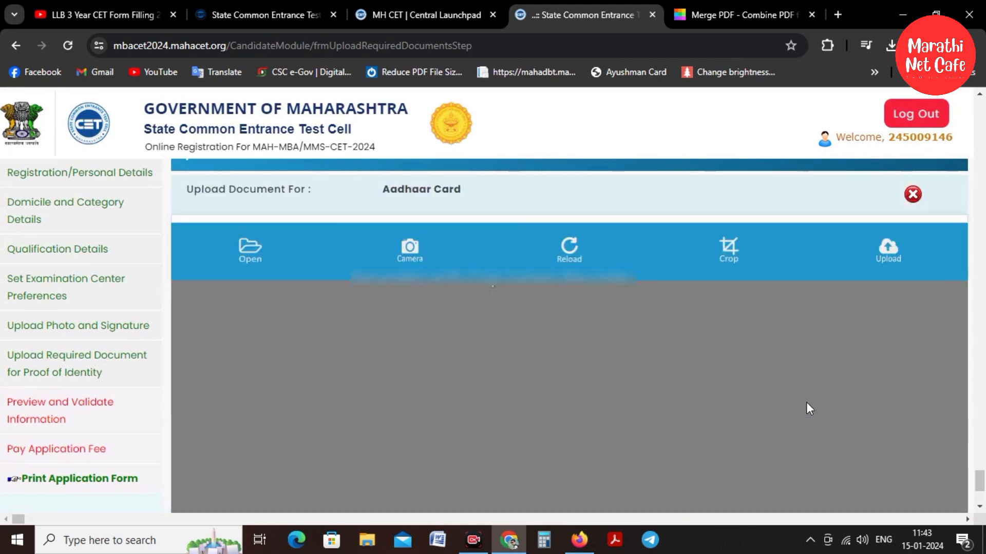
pyautogui.click(238, 246)
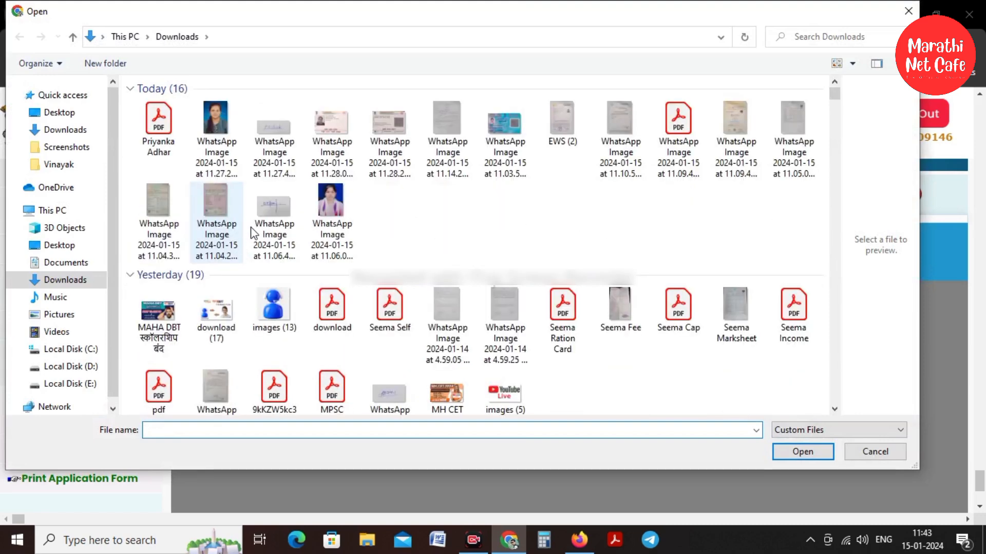
pyautogui.click(158, 128)
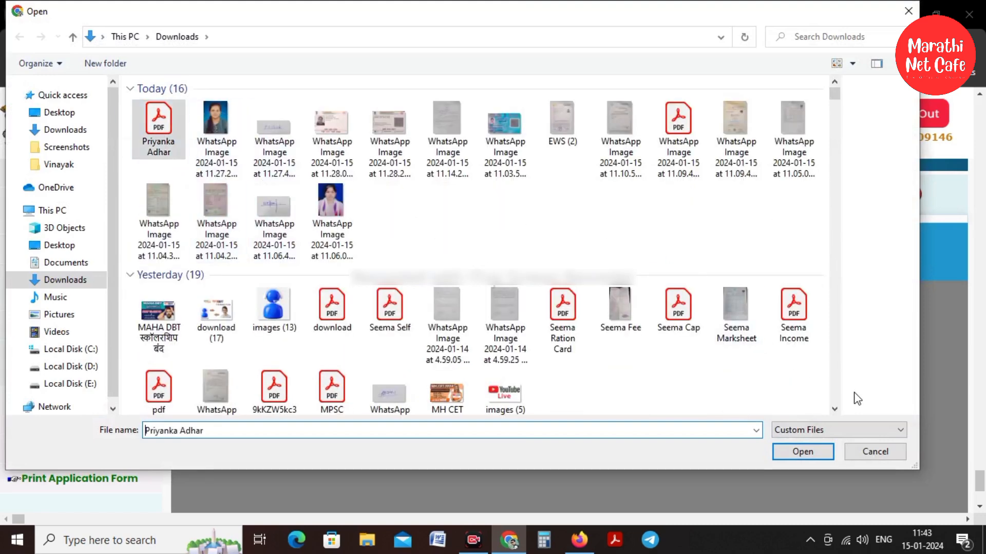
pyautogui.click(802, 452)
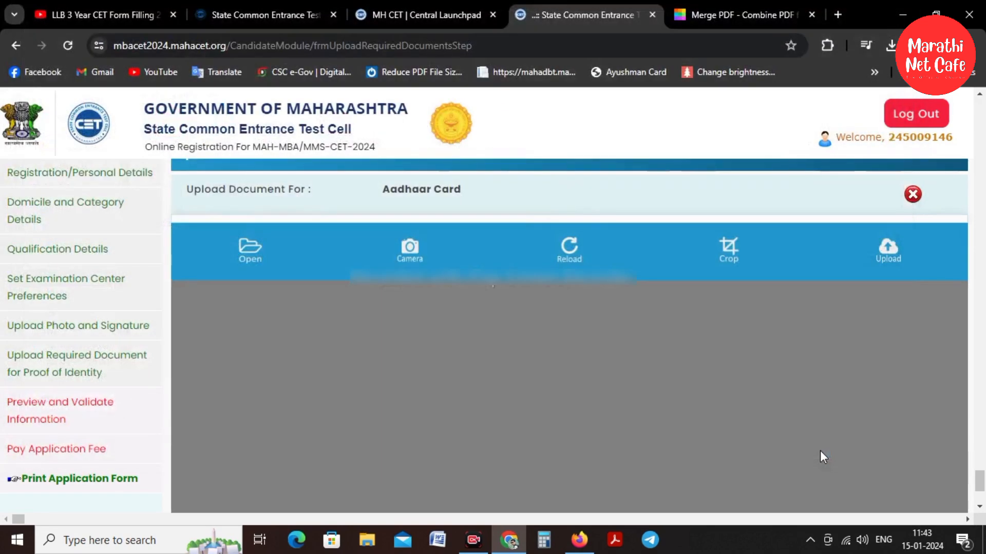
pyautogui.scroll(-3, 677, 354)
pyautogui.scroll(2, 672, 351)
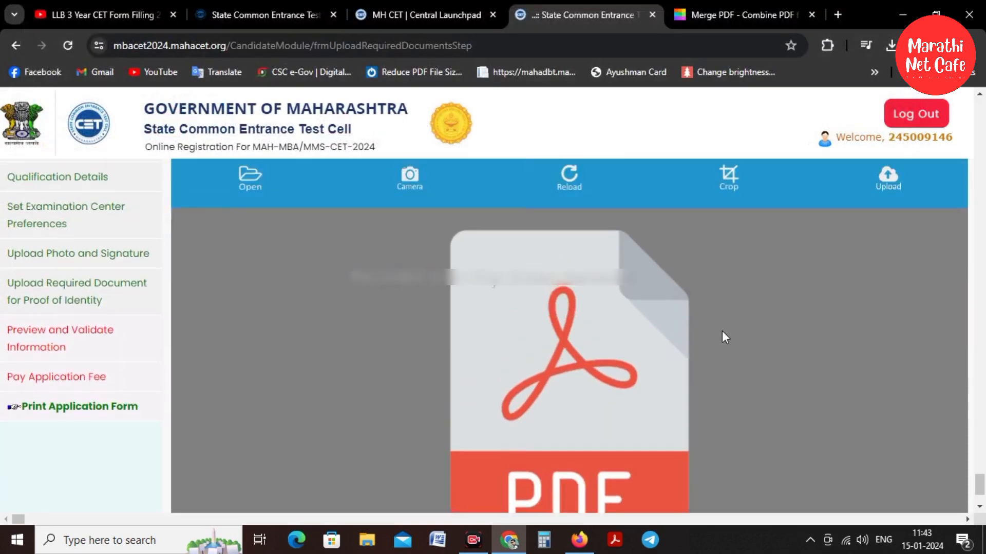
pyautogui.click(890, 176)
# Preview the uploaded Aadhaar document, close it, and save the identity proof
pyautogui.scroll(-2, 870, 400)
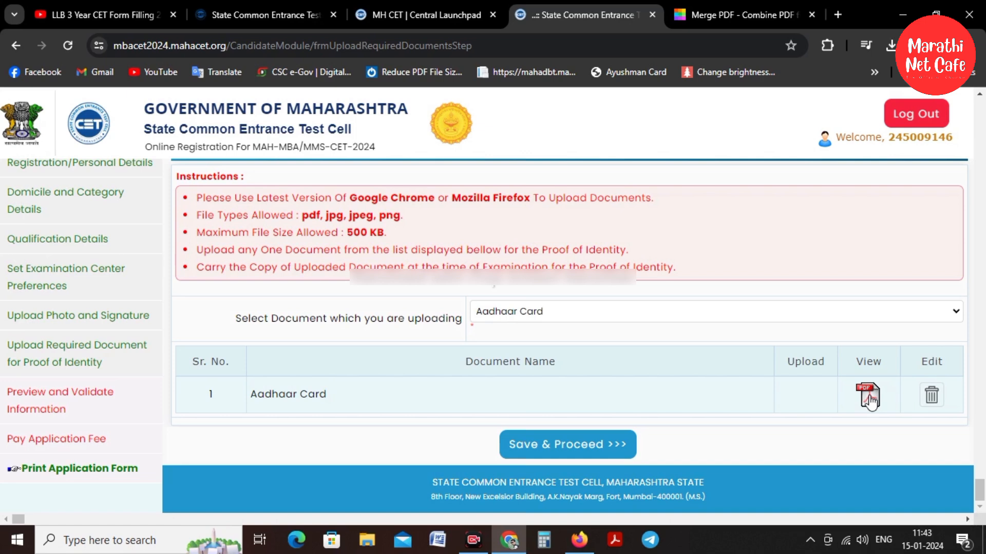
pyautogui.click(867, 396)
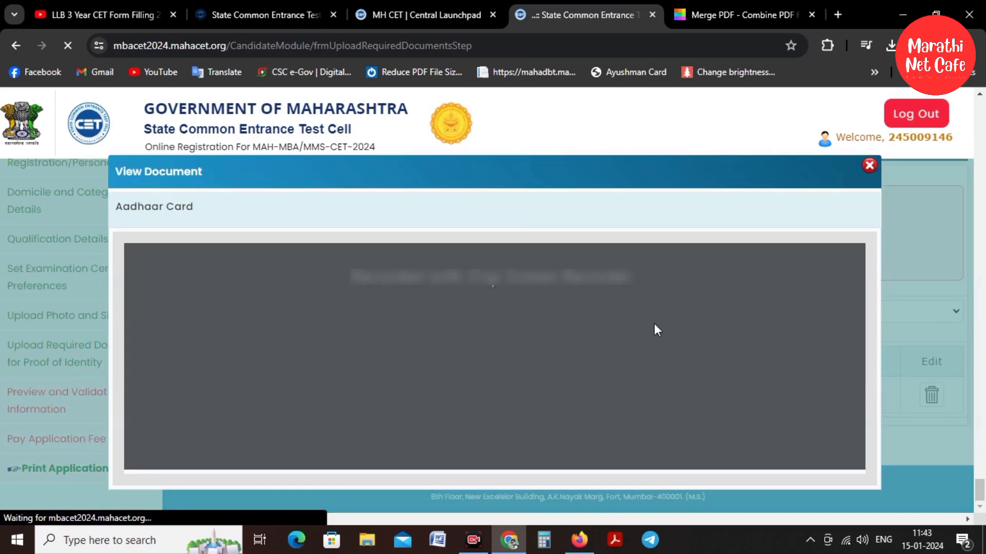
pyautogui.scroll(-5, 488, 357)
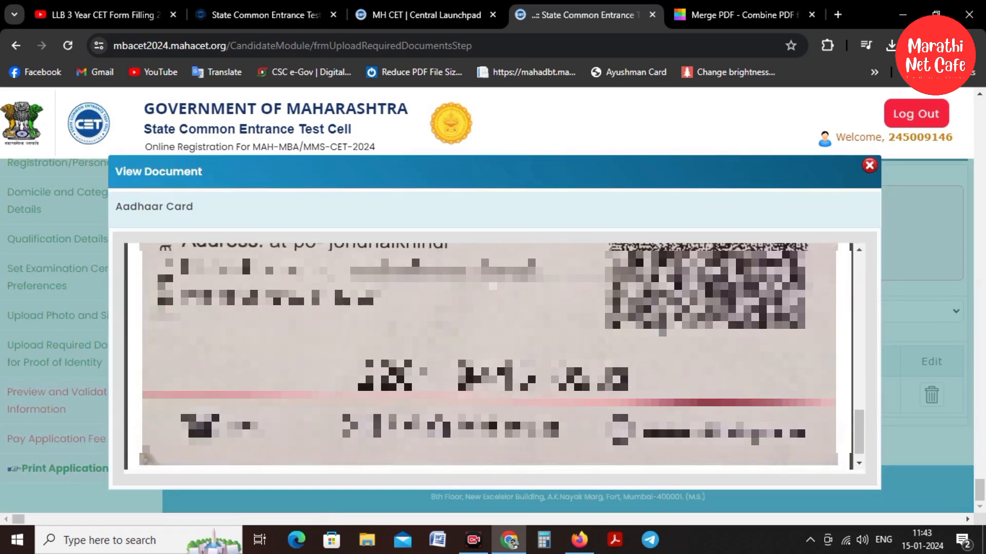
pyautogui.scroll(5, 488, 357)
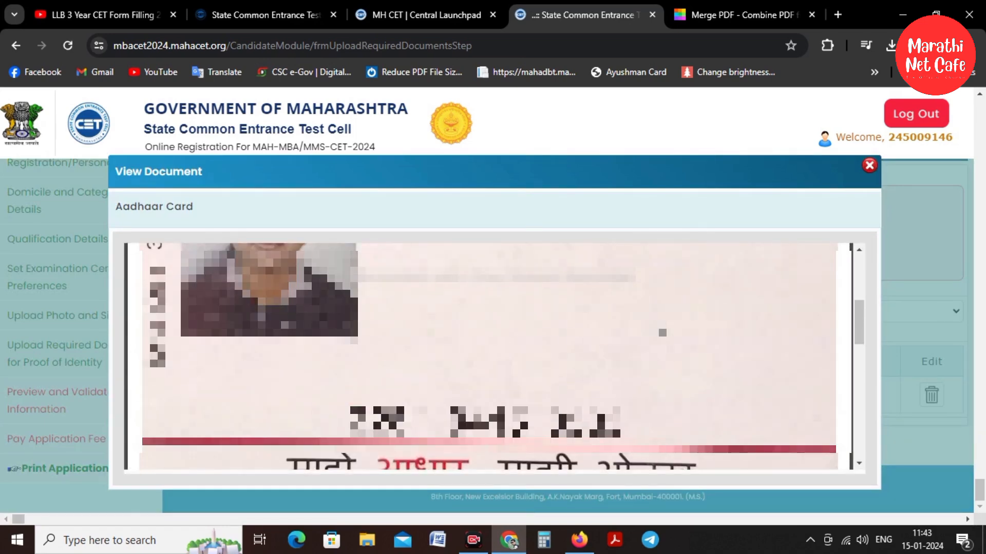
pyautogui.click(869, 165)
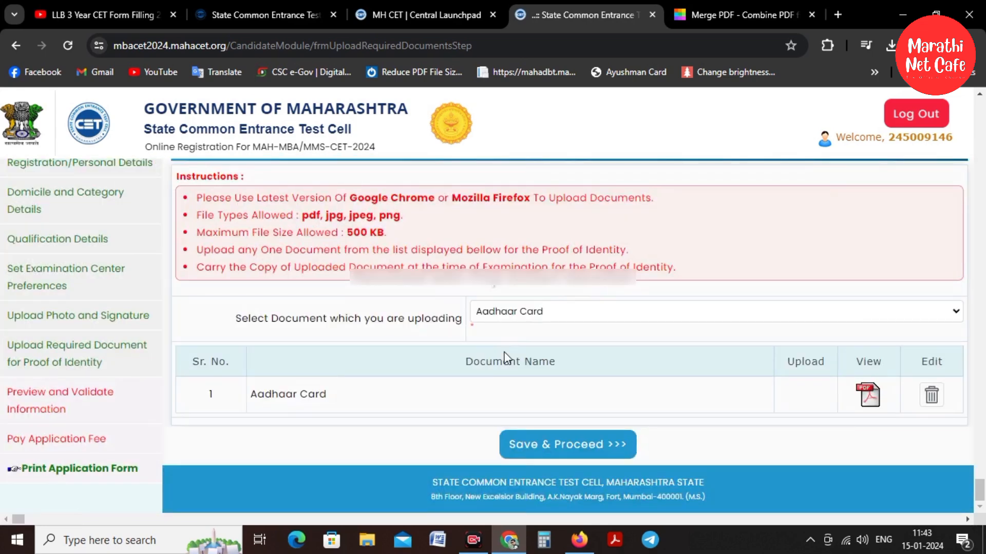
pyautogui.click(550, 450)
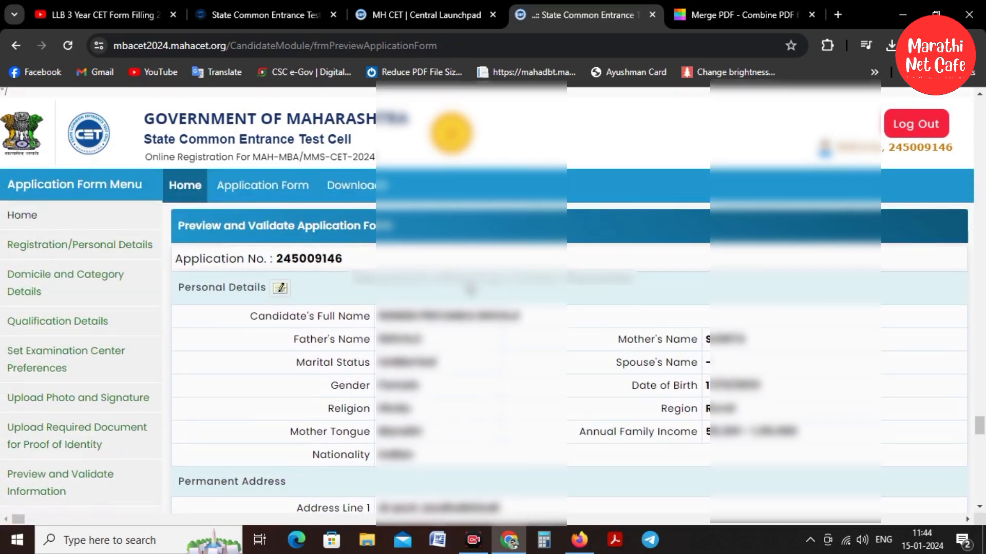
# Review the validated application, proceed to payment, and confirm the details with Yes
pyautogui.scroll(-8, 469, 288)
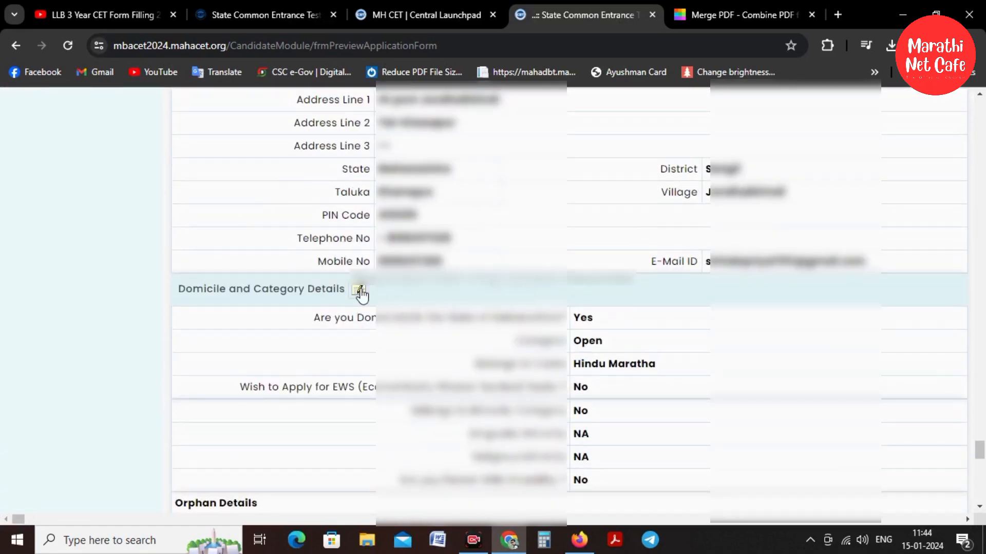
pyautogui.scroll(-9, 386, 291)
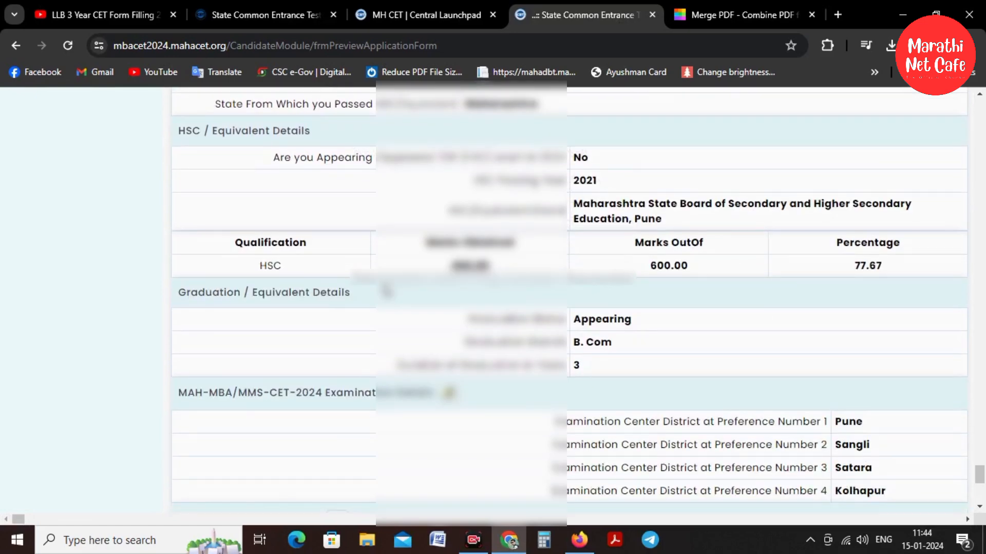
pyautogui.scroll(-8, 386, 291)
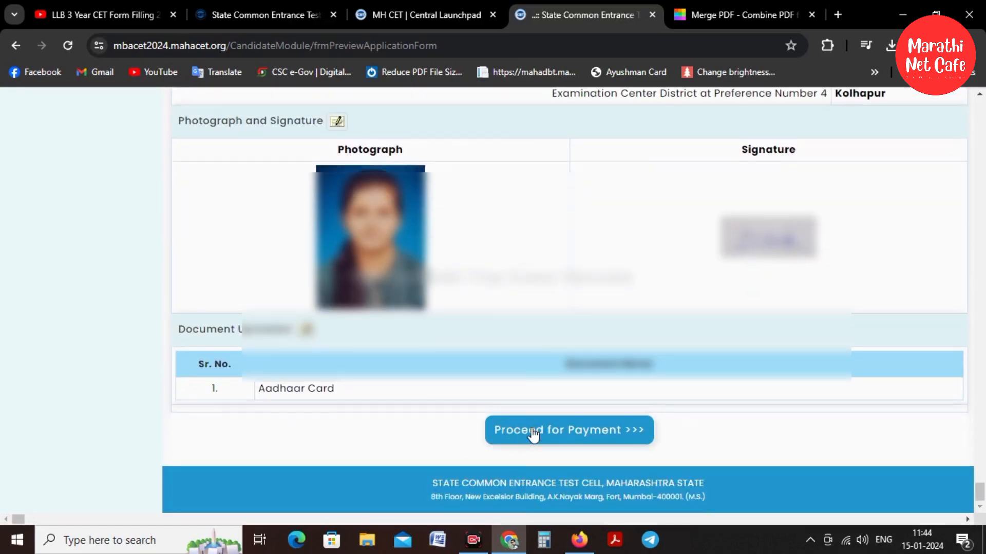
pyautogui.click(534, 435)
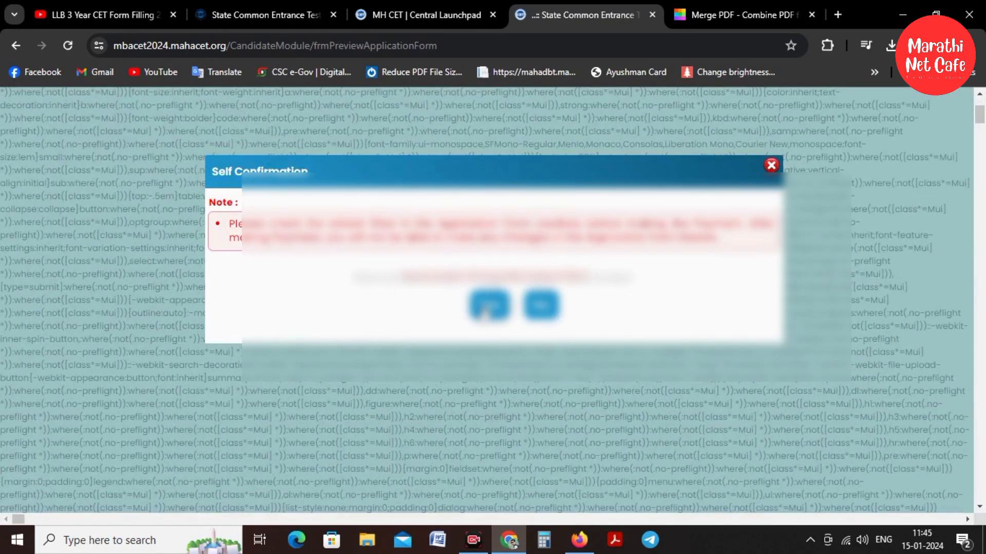
pyautogui.click(483, 310)
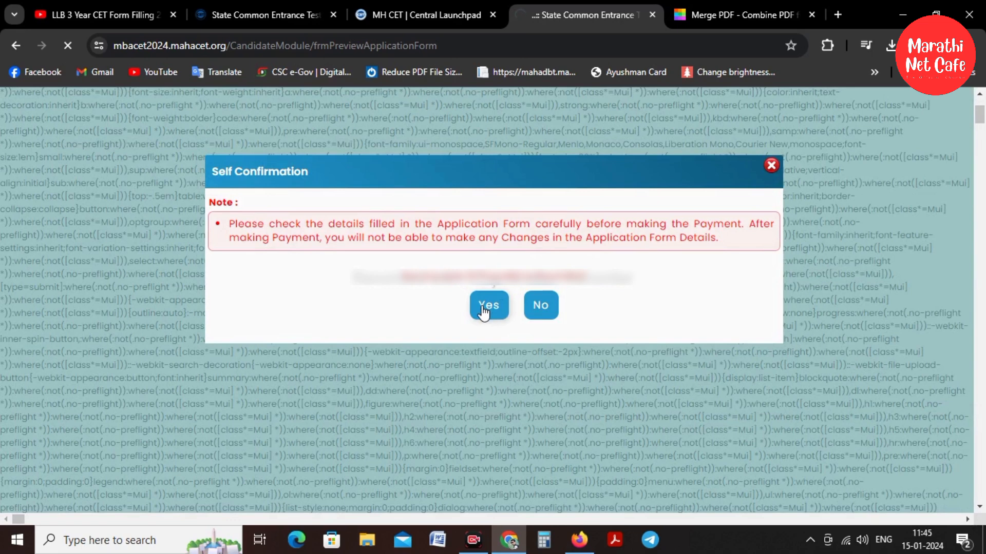
pyautogui.scroll(-5, 580, 461)
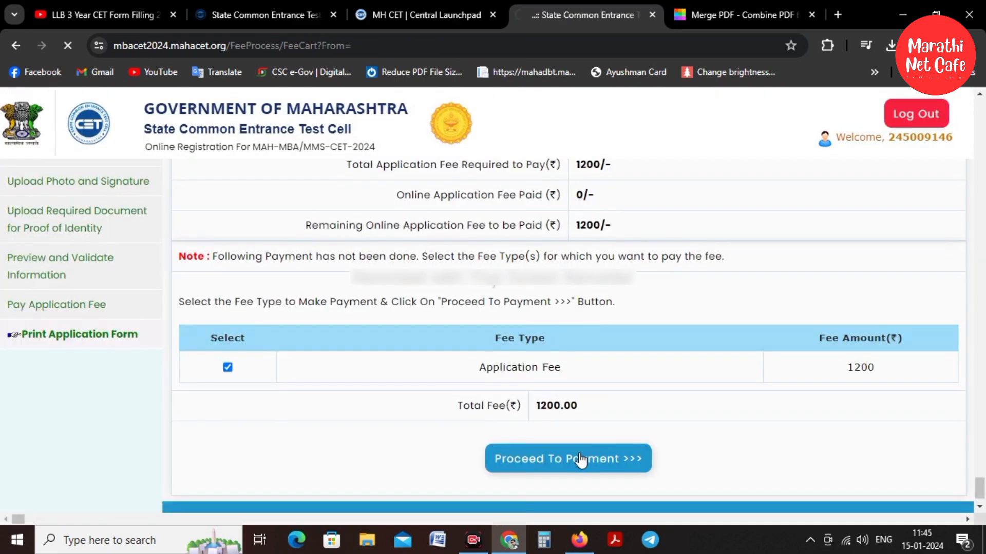
# Choose Razorpay for the Application Fee, accept the terms, and continue to the gateway
pyautogui.click(581, 460)
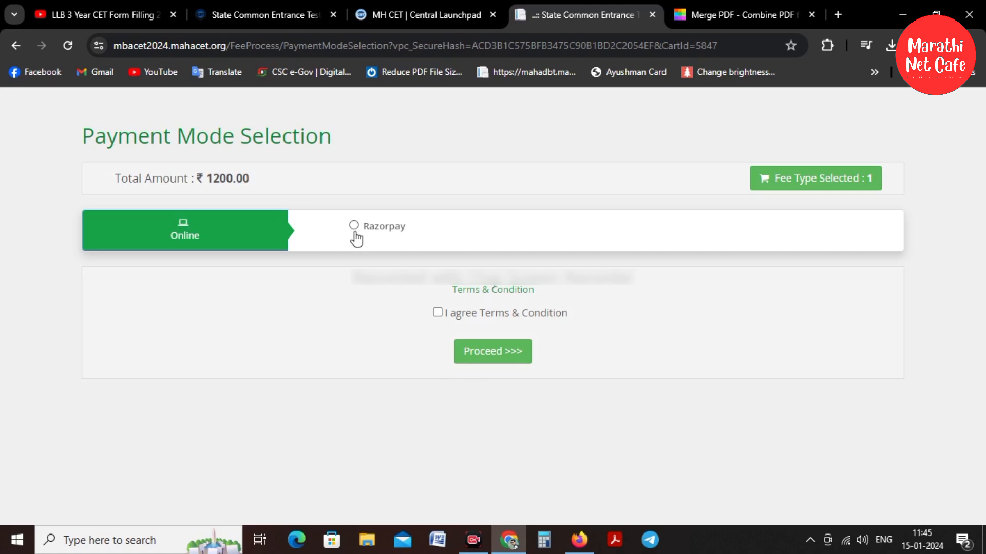
pyautogui.click(354, 226)
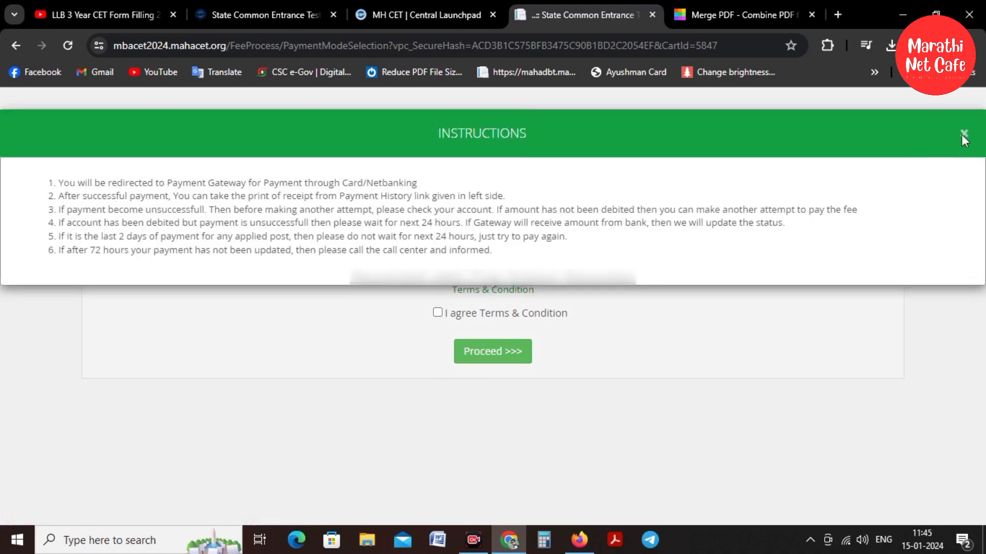
pyautogui.click(963, 134)
pyautogui.click(438, 312)
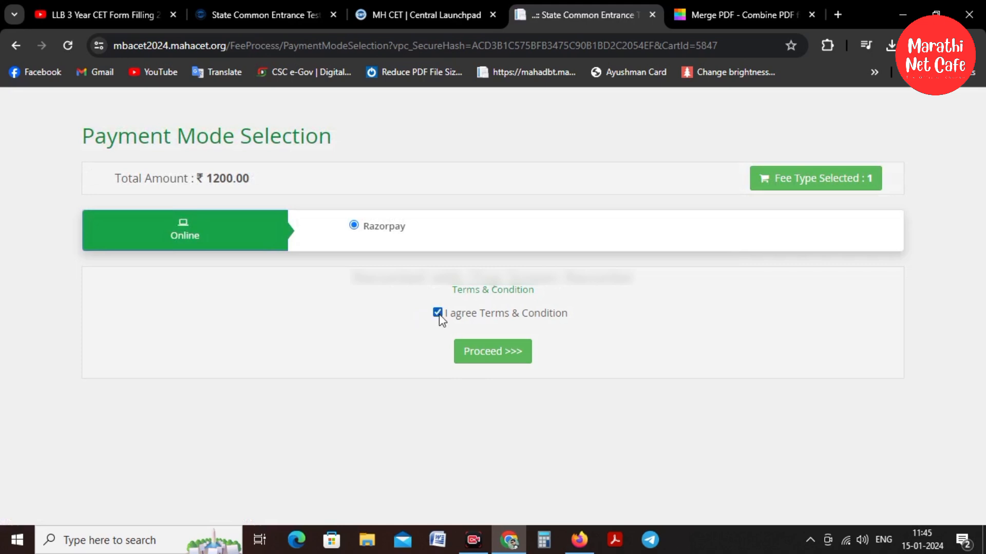
pyautogui.click(498, 357)
pyautogui.click(559, 152)
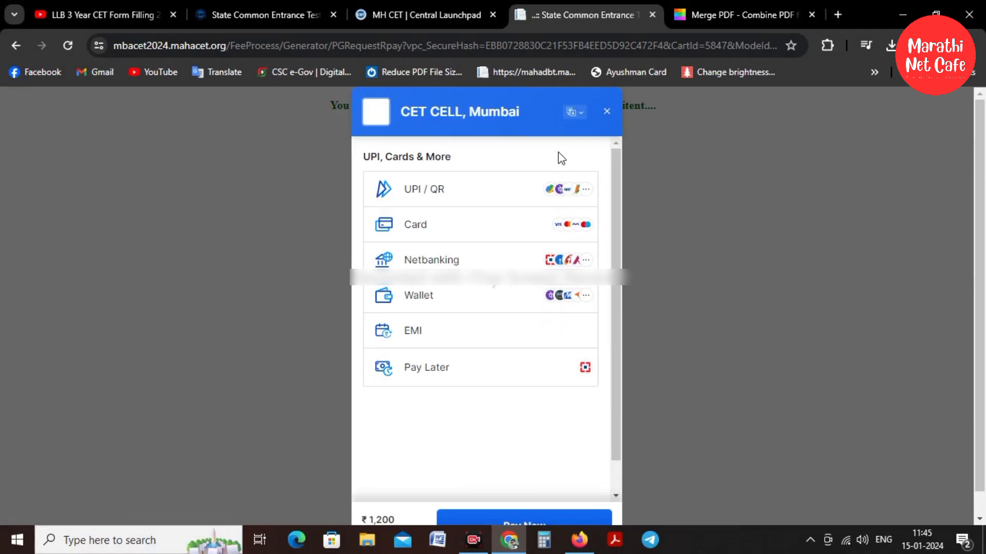
# Pay the ₹1,201.18 total to CET CELL, Mumbai by UPI QR code
pyautogui.click(411, 167)
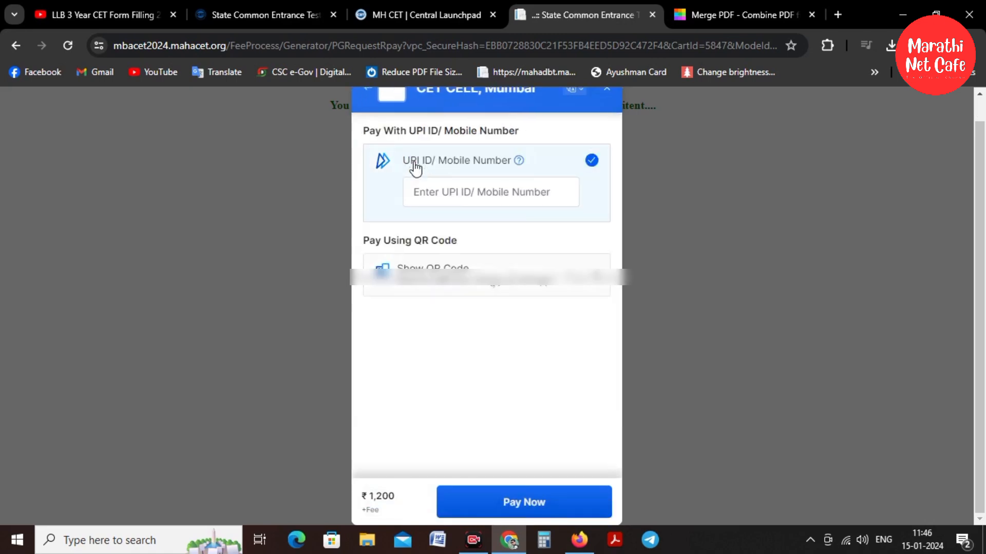
pyautogui.click(436, 279)
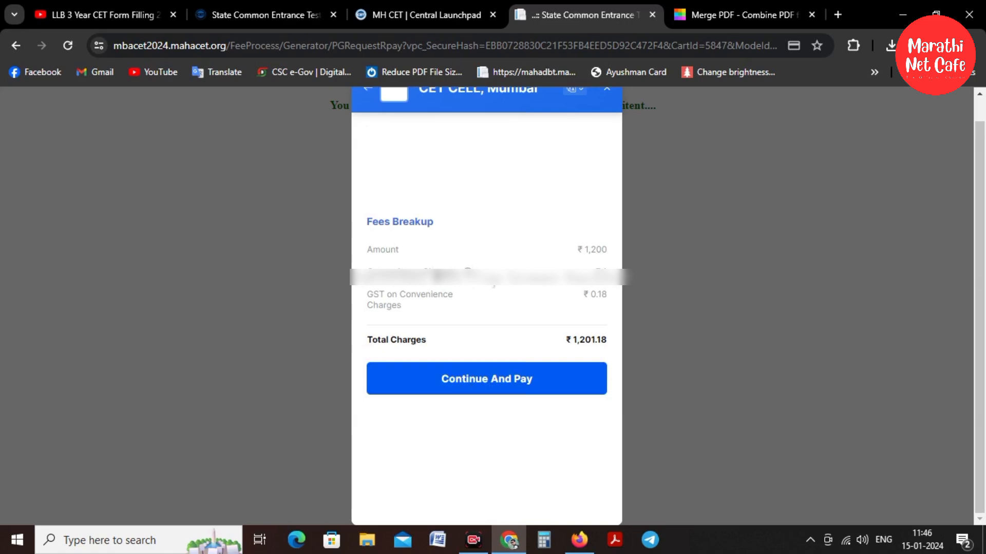
pyautogui.click(506, 394)
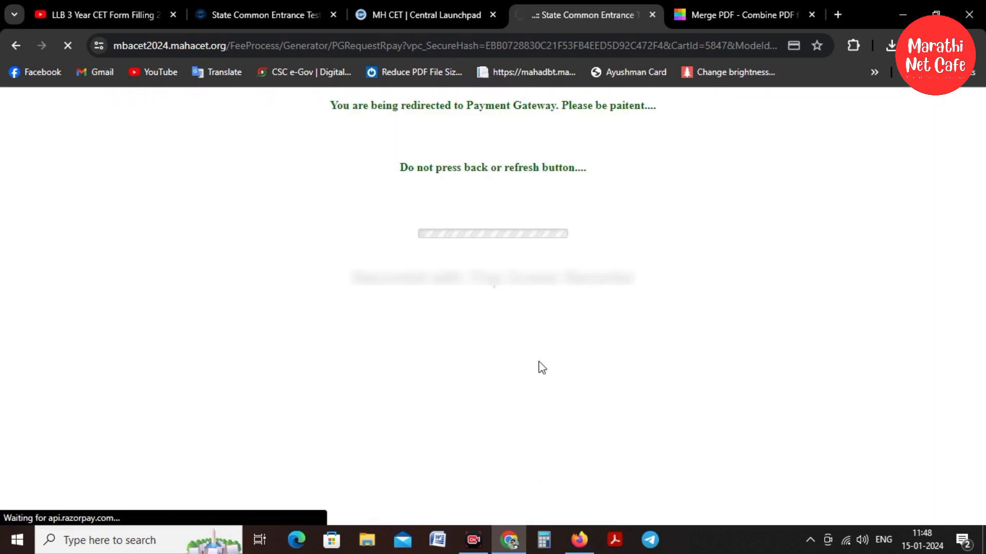
# Open the printable application form
pyautogui.scroll(-4, 599, 254)
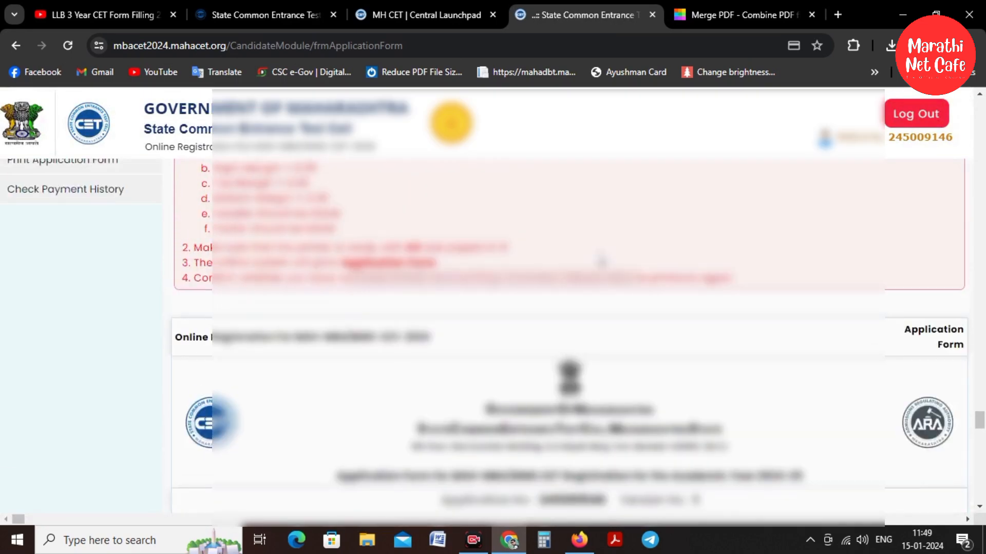
pyautogui.scroll(2, 602, 261)
pyautogui.scroll(-7, 602, 261)
pyautogui.scroll(5, 602, 261)
pyautogui.scroll(3, 632, 260)
pyautogui.click(584, 227)
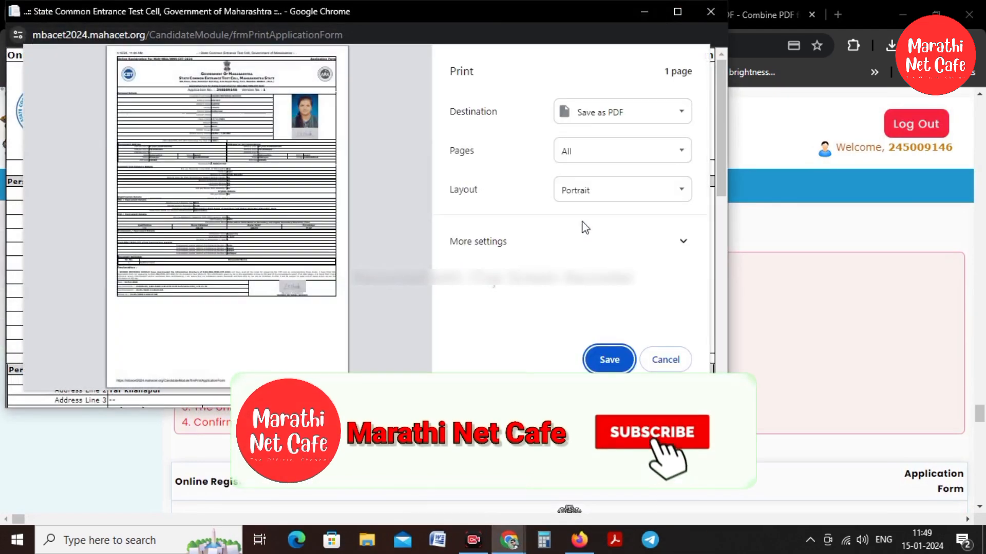
# Set a custom print scale of 84 so the form fits one A4 page, and save as PDF
pyautogui.click(542, 256)
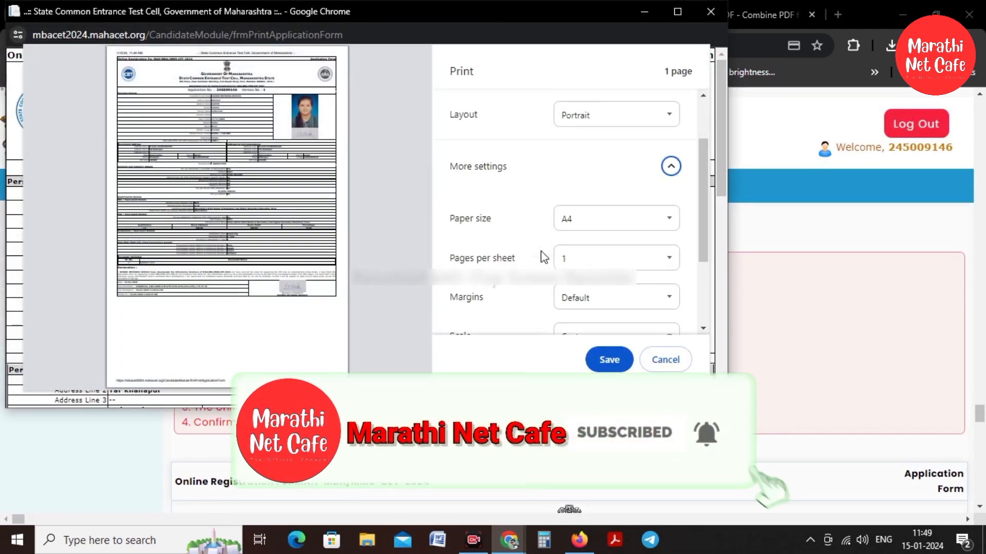
pyautogui.scroll(-2, 544, 256)
pyautogui.click(580, 265)
pyautogui.click(584, 288)
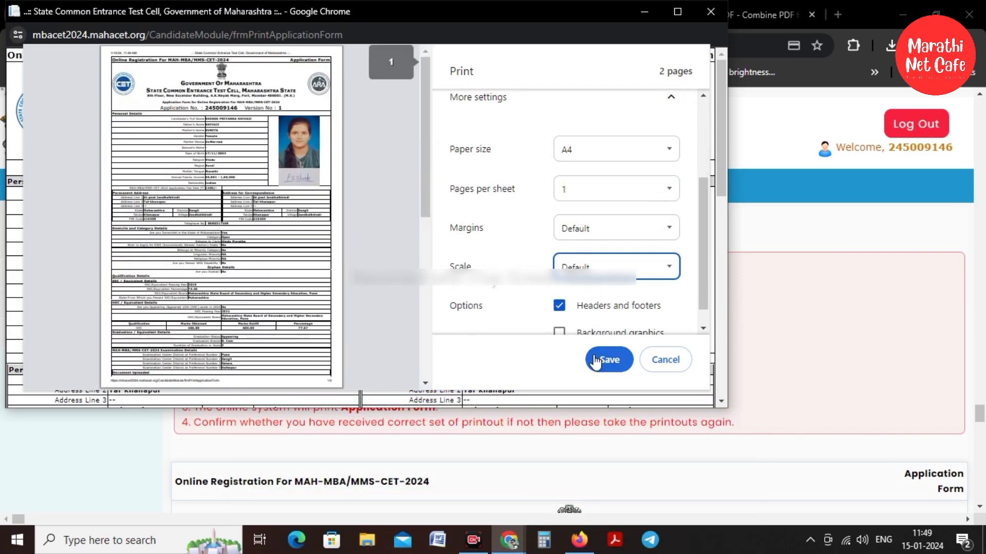
pyautogui.scroll(-3, 356, 253)
pyautogui.click(588, 263)
pyautogui.click(585, 297)
pyautogui.click(590, 294)
pyautogui.click(590, 293)
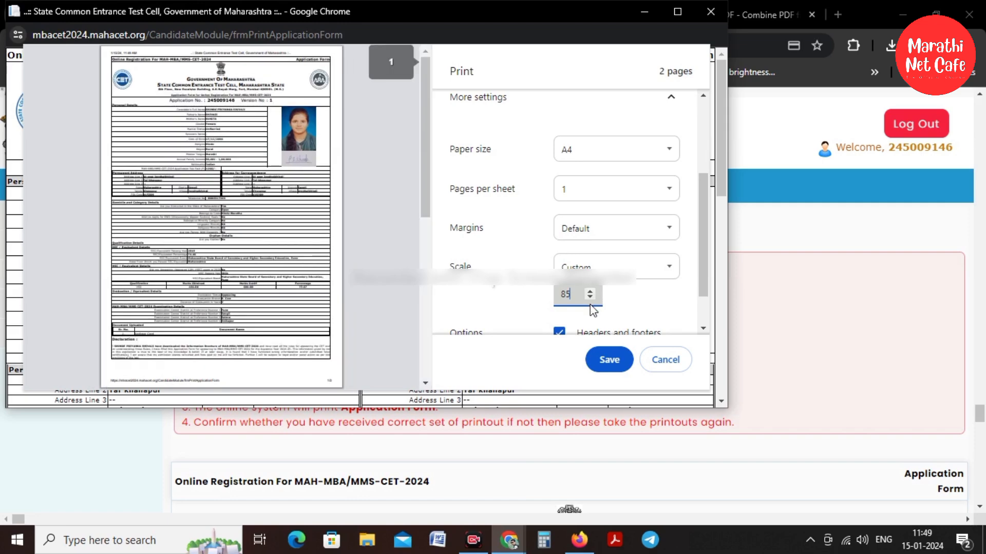
pyautogui.click(590, 298)
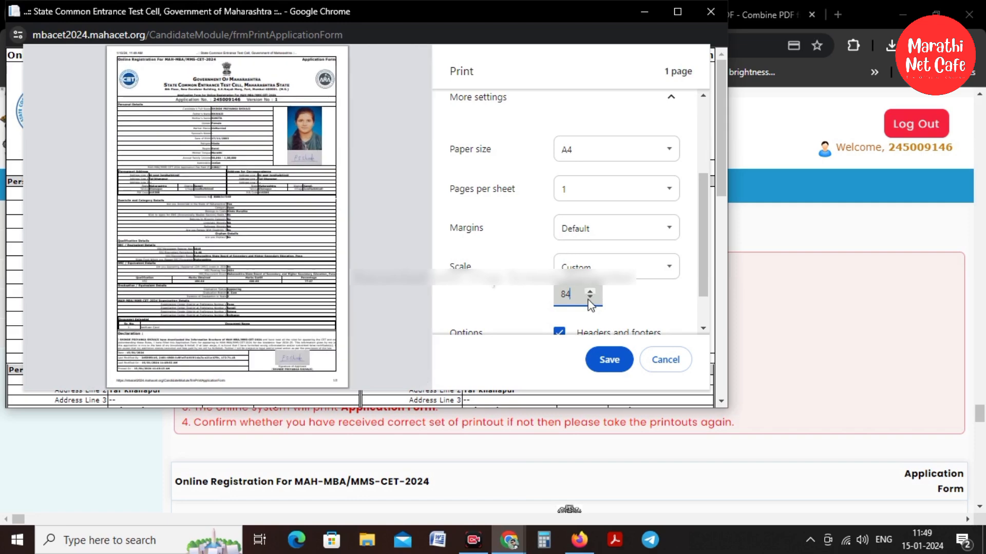
pyautogui.click(618, 361)
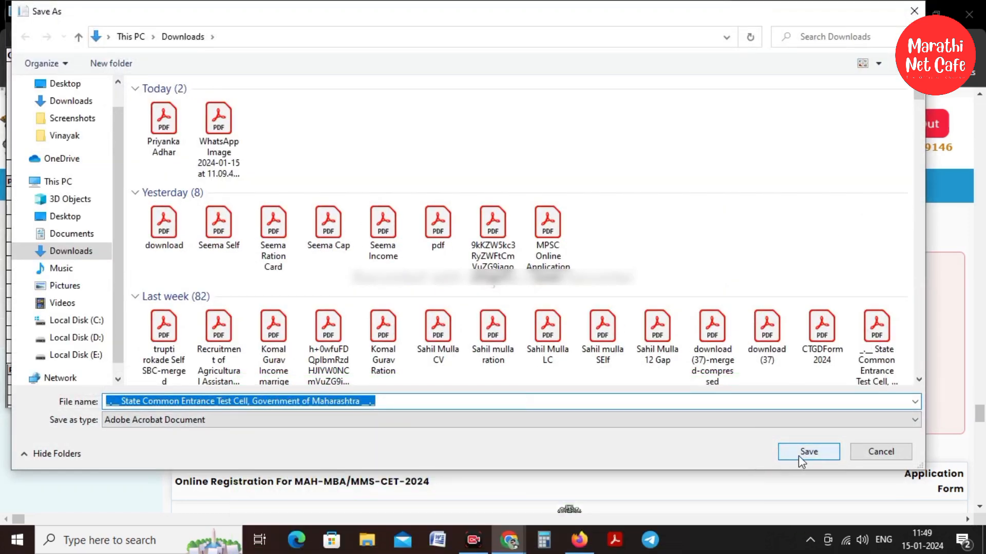
# Save the application form PDF into Downloads, replacing the existing file
pyautogui.click(799, 455)
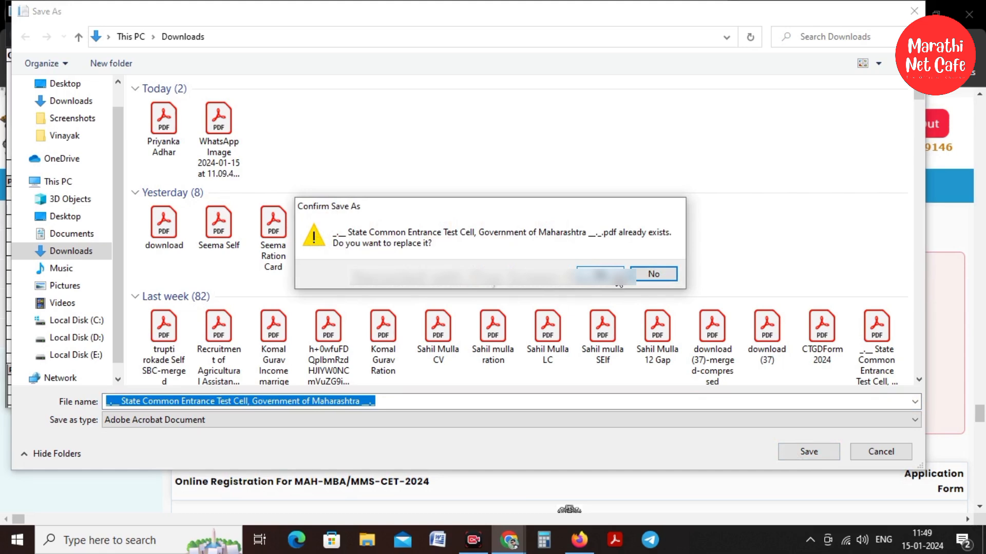
pyautogui.click(618, 277)
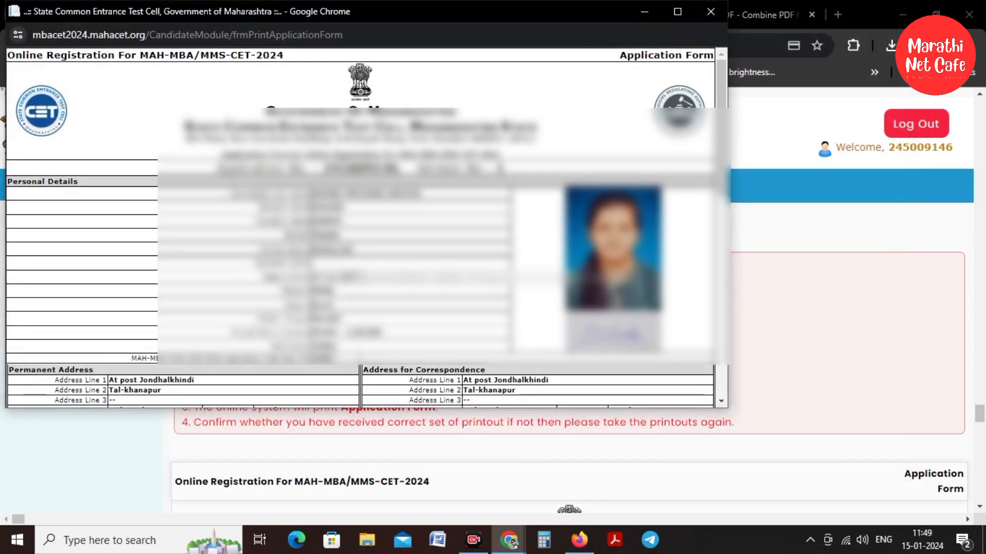
pyautogui.moveTo(482, 541)
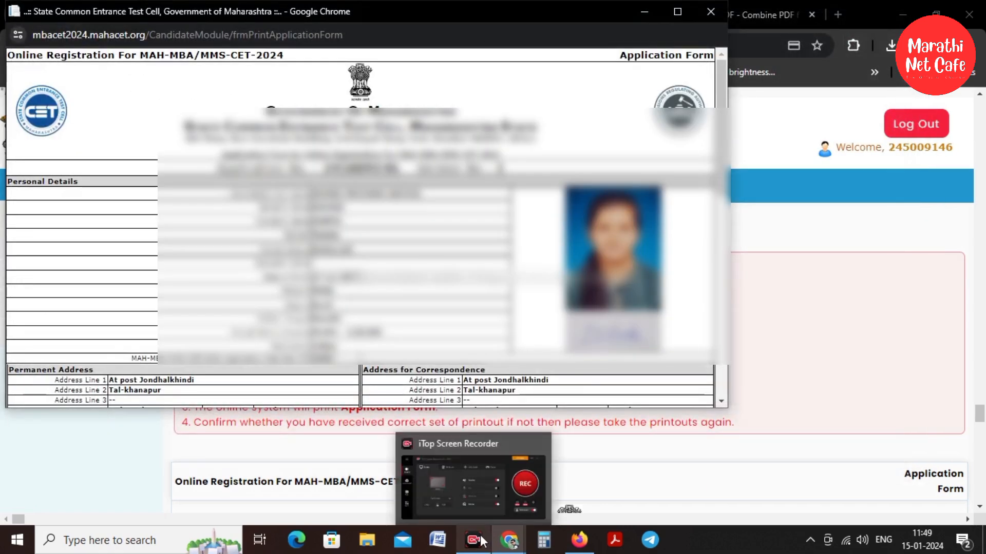